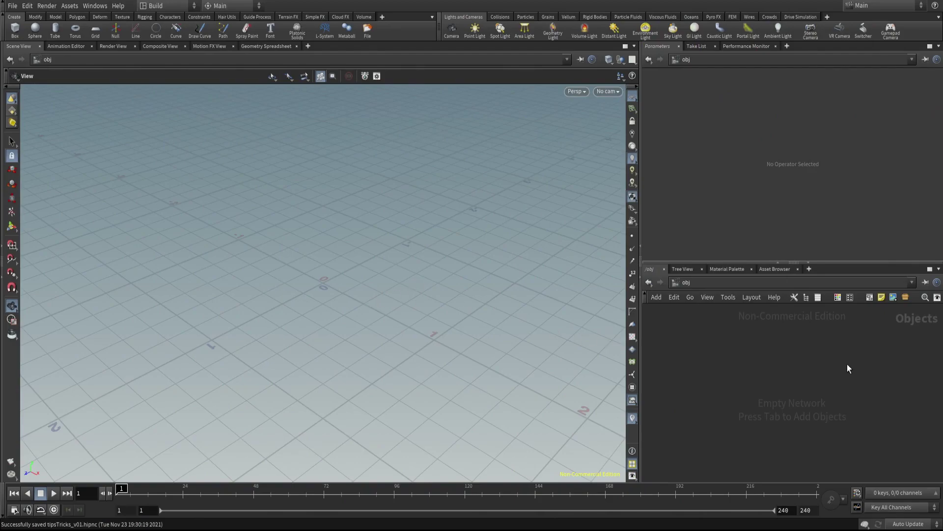
- Create a Geometry object, rename it asset, and colour its node teal green
key("Tab")
type("geo")
key("Return")
left_click(813, 368)
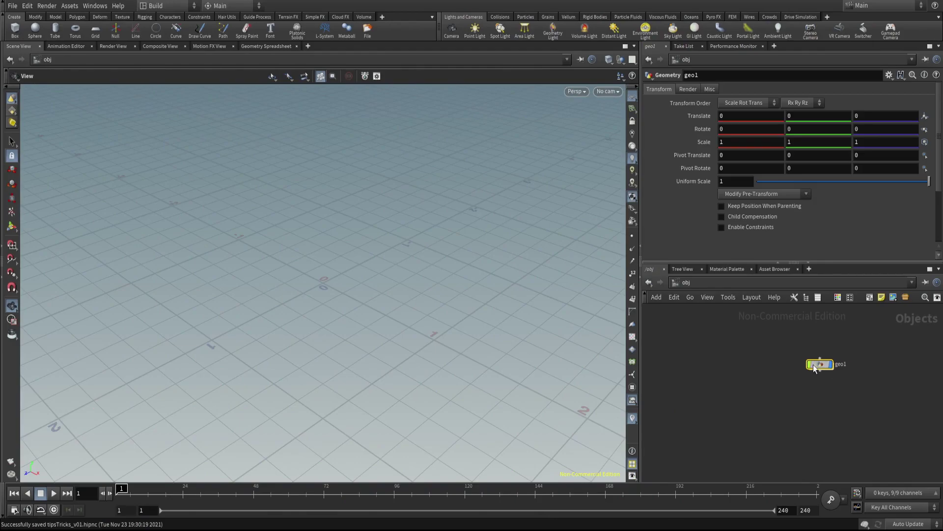
middle_click_drag(813, 365, 760, 359)
scroll(760, 359, "up", 3)
left_click(797, 362)
type("asset")
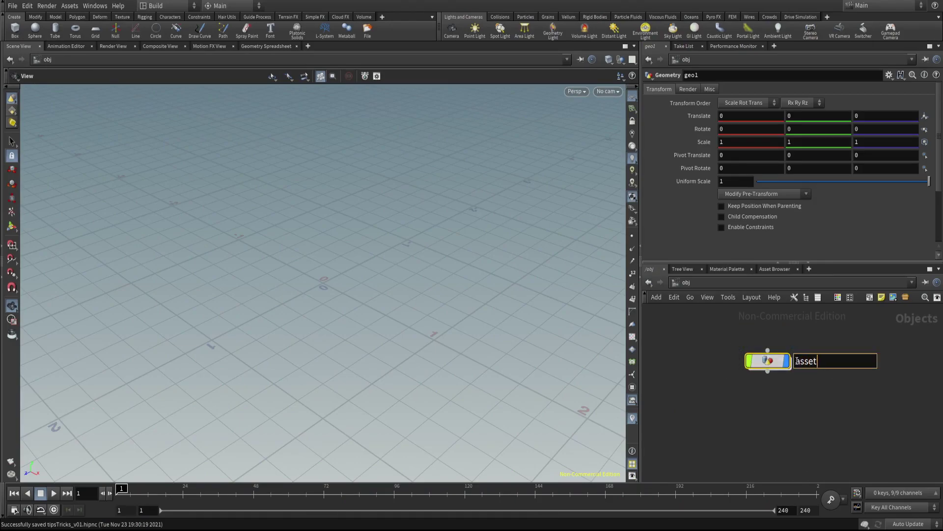
key("Return")
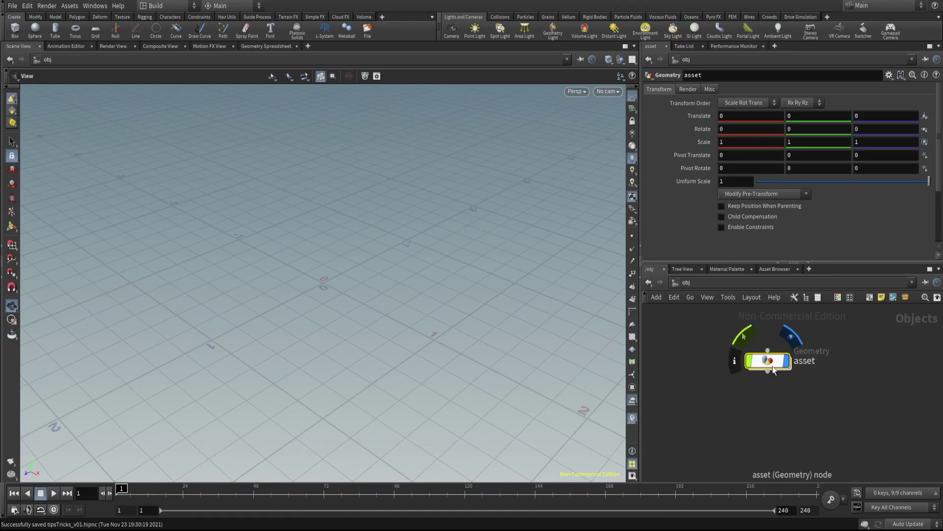
key("c")
left_click(926, 438)
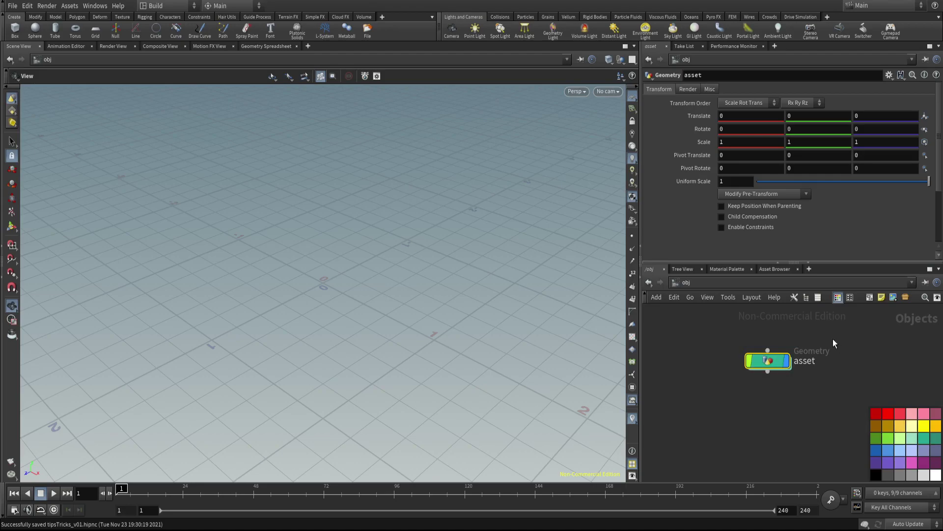
- Inside the asset object, add a File node that loads $HIP/asset/asset.bgeo.sc
double_click(777, 361)
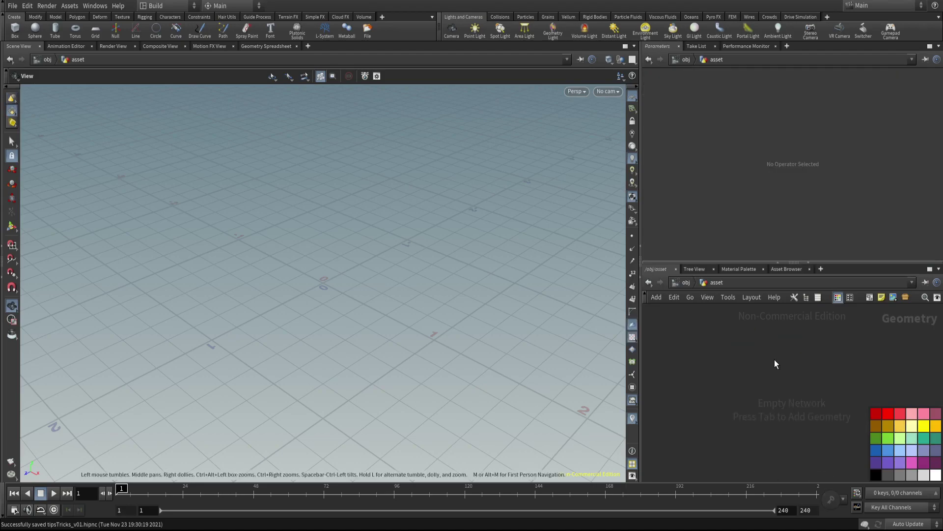
key("Tab")
type("file")
key("Return")
key("Return")
left_click(933, 102)
double_click(717, 49)
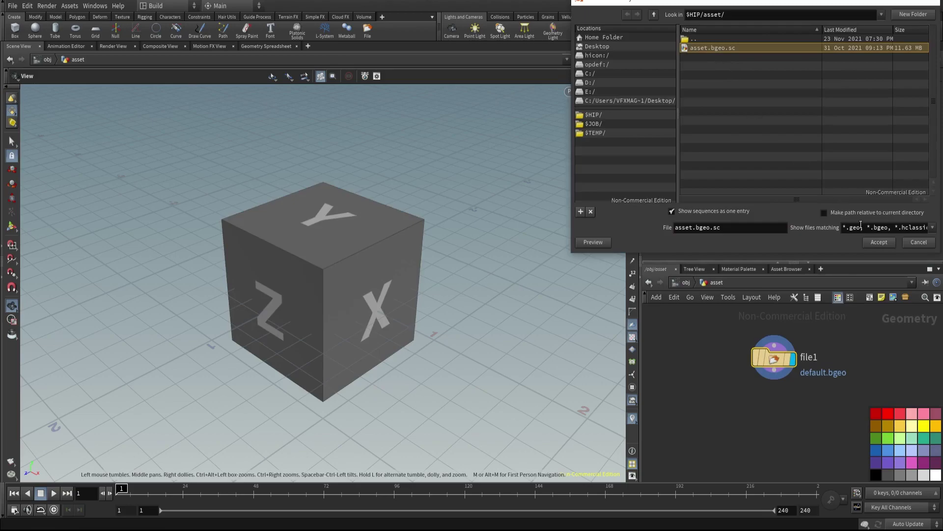
- Rename the File node to load_asset and frame the loaded model in the viewport
left_click_drag(776, 359, 760, 359)
left_click(792, 357)
type("load_asset")
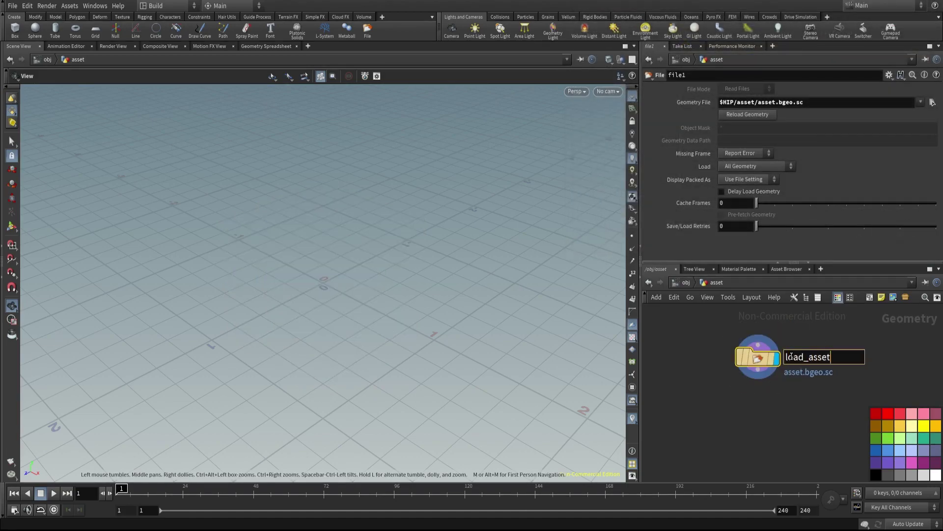
key("Return")
key("space+g")
left_click_drag(270, 198, 358, 239)
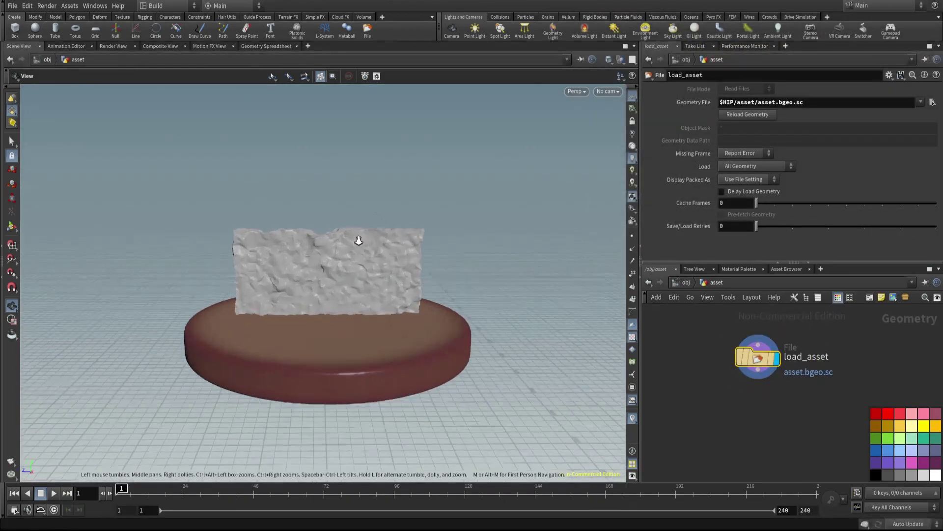
middle_click_drag(416, 236, 387, 188)
right_click_drag(388, 188, 429, 244)
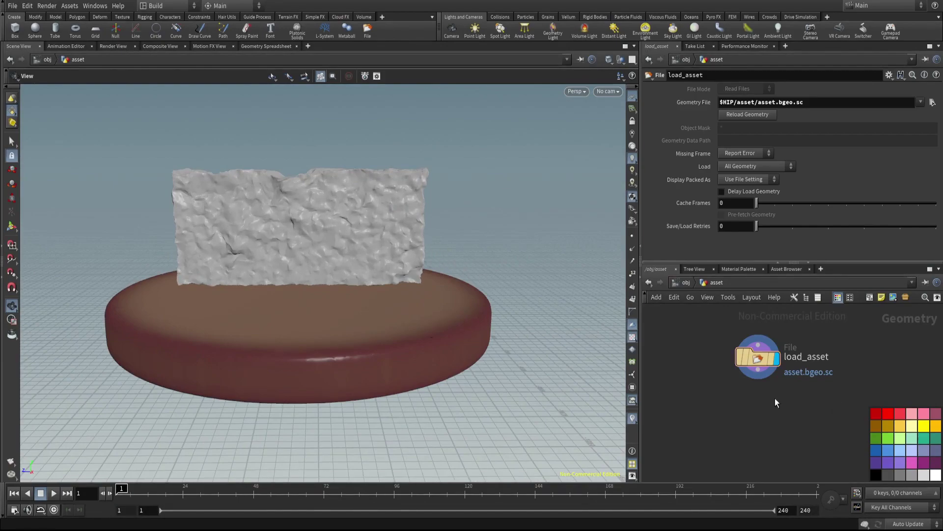
- Add a Null node directly below load_asset
key("c")
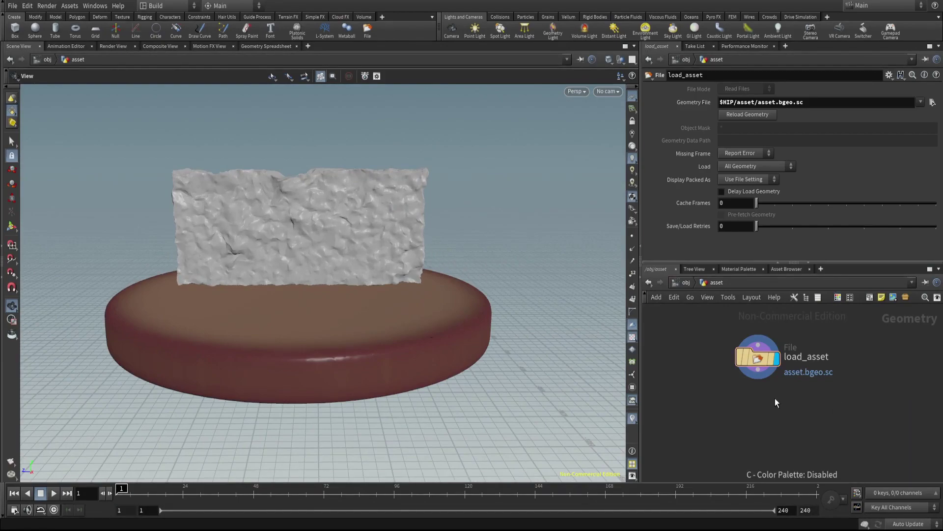
key("Tab")
type("n")
key("Down")
key("Down")
key("Return")
left_click(761, 432)
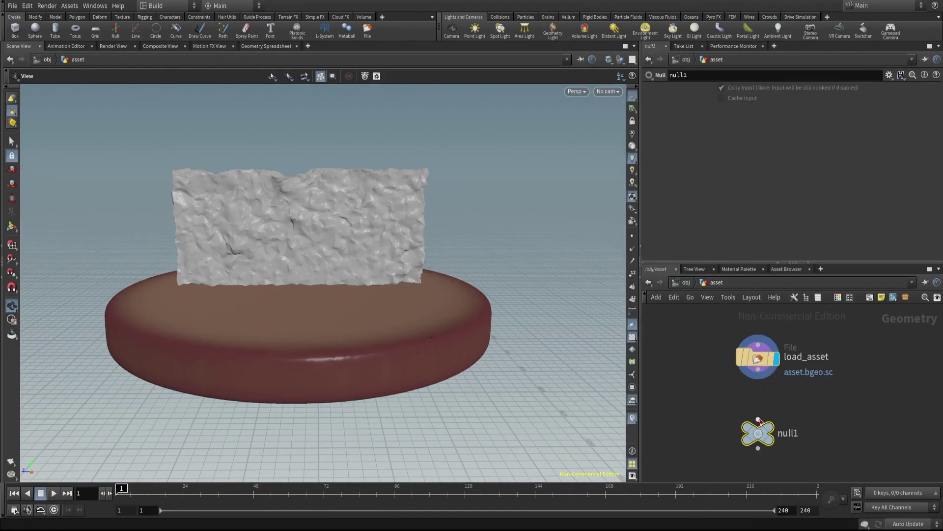
- Connect load_asset to the Null with its display flag on, and rename the Null to OUT_asset
left_click(769, 428)
left_click(782, 433)
double_click(782, 432)
type("OUT_")
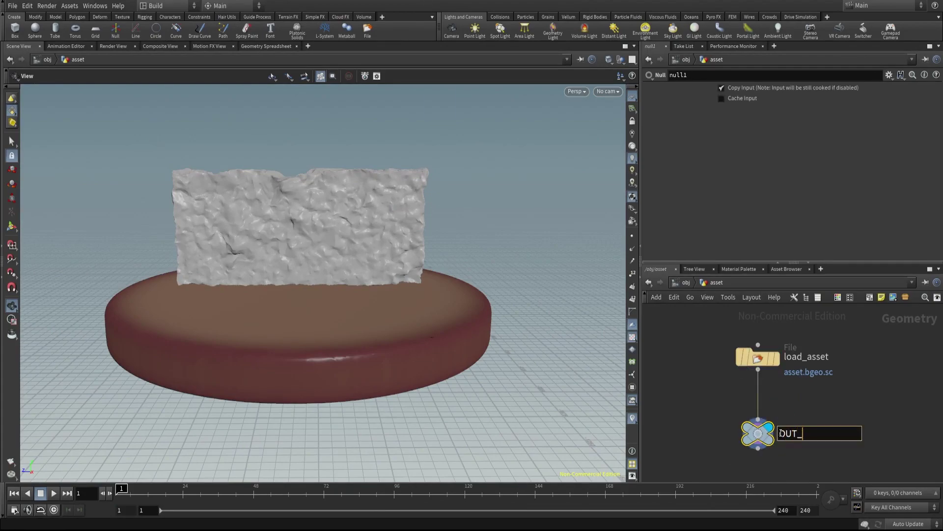
type("asset")
key("Return")
- Colour the OUT_asset node red
left_click_drag(687, 406, 781, 444)
key("c")
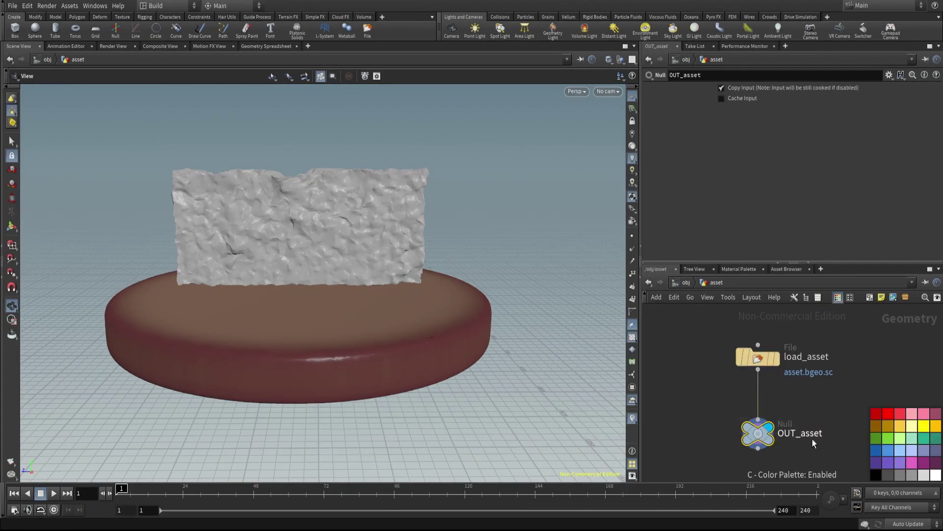
left_click(899, 416)
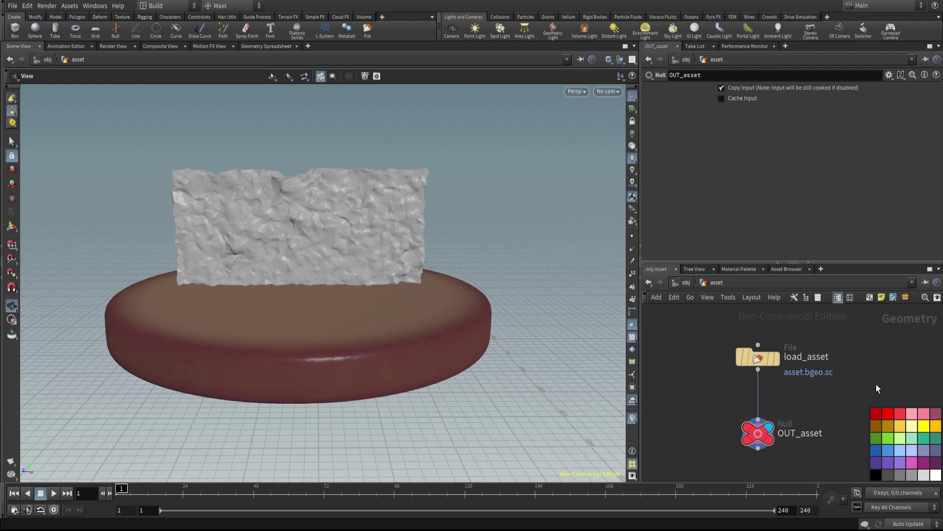
key("c")
- Automatically lay out the load_asset and OUT_asset nodes in the asset network
scroll(843, 402, "down", 2)
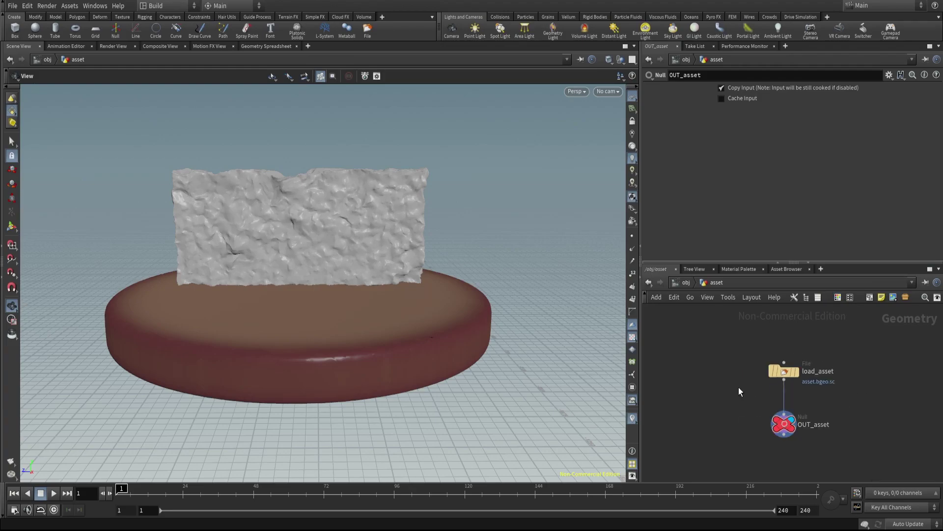
key("l")
left_click_drag(727, 416, 784, 436)
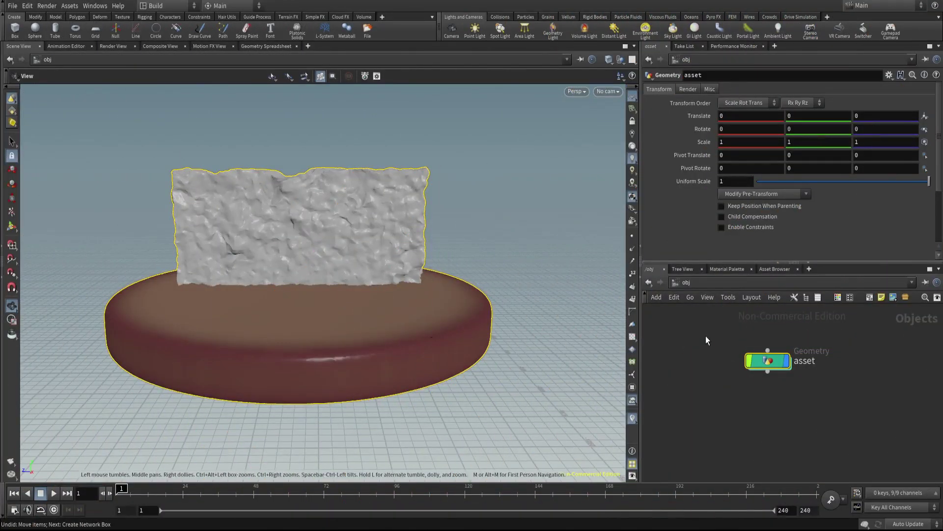
- At object level, create a second Geometry object below asset and rename it scale_visualizer
left_click(706, 391)
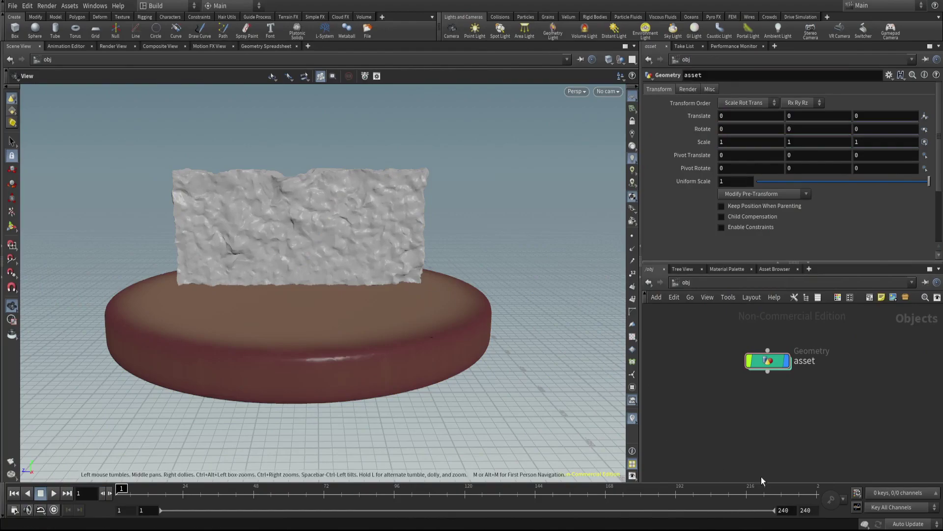
key("Tab")
type("geo")
key("Return")
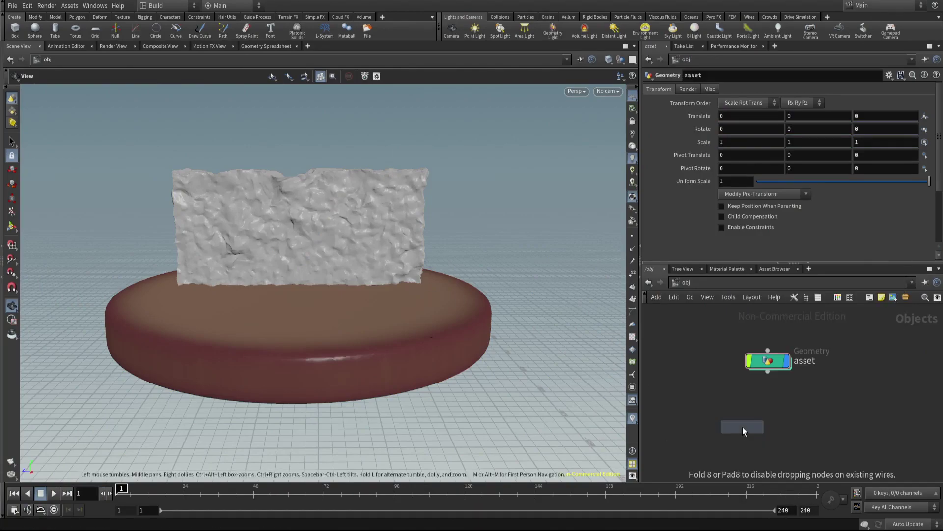
left_click(742, 427)
left_click_drag(743, 427, 786, 414)
double_click(808, 416)
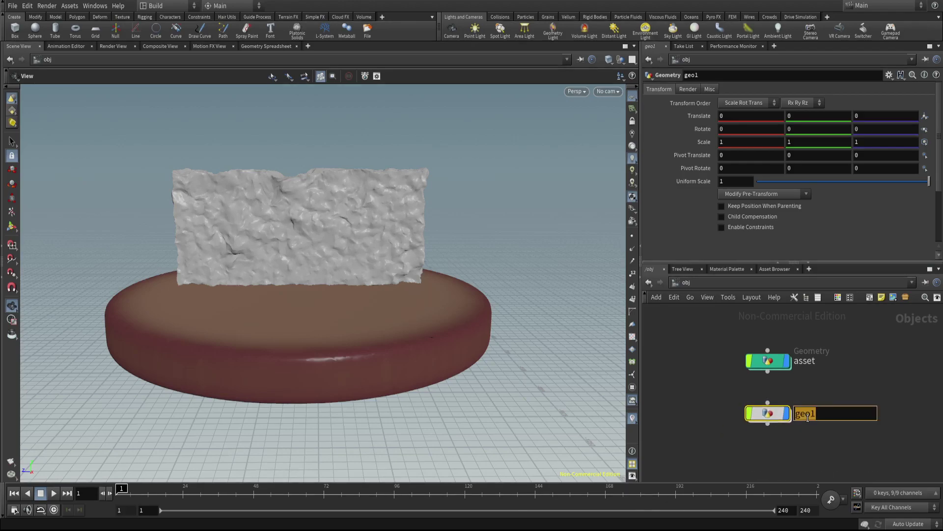
type("scale_visualizer")
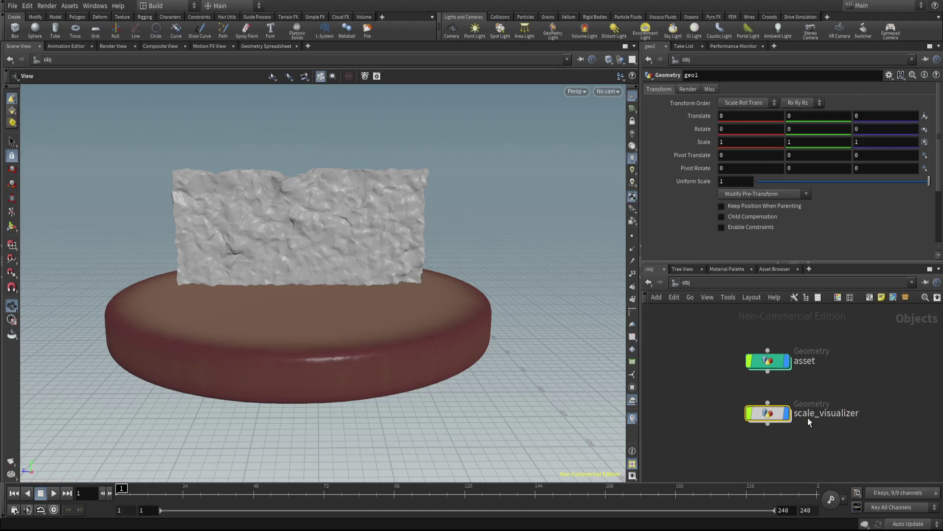
key("Return")
- Colour the scale_visualizer node dark pink
mouse_move(762, 412)
key("c")
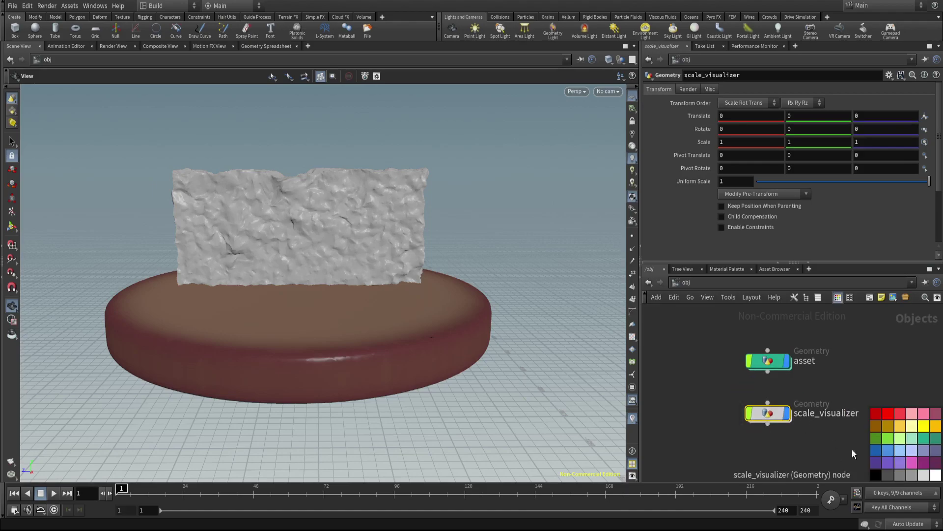
left_click(937, 414)
left_click(871, 376)
key("c")
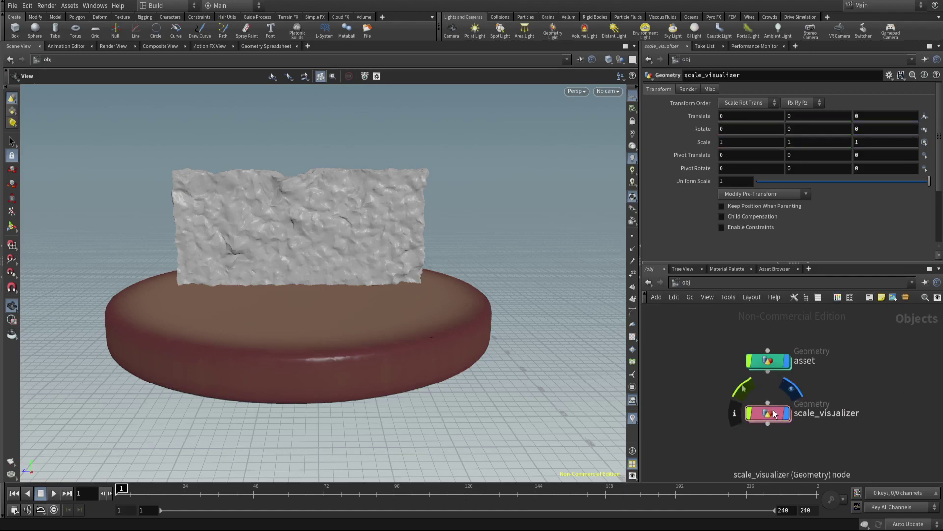
- Inside scale_visualizer, add an Object Merge node and set its Transform to Into This Object
double_click(772, 413)
key("Tab")
type("obj")
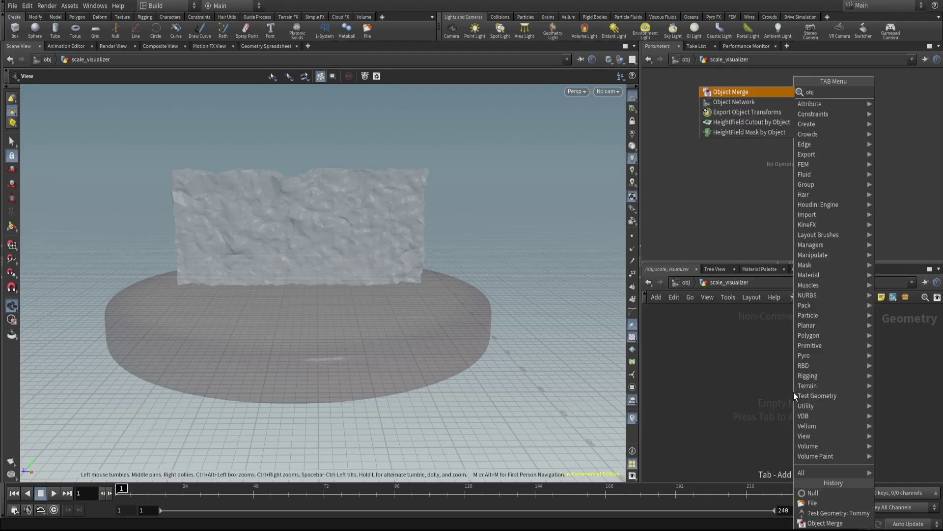
key("Return")
left_click(794, 392)
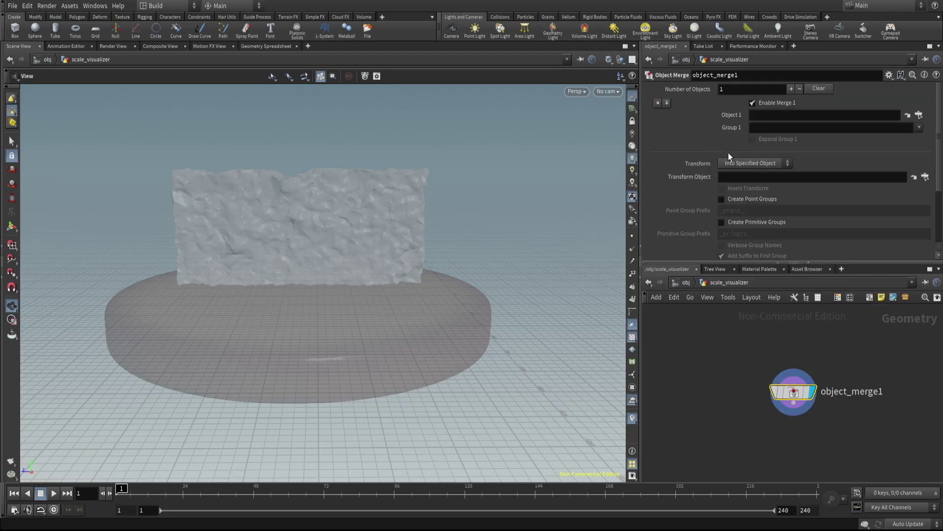
left_click(742, 164)
left_click(739, 184)
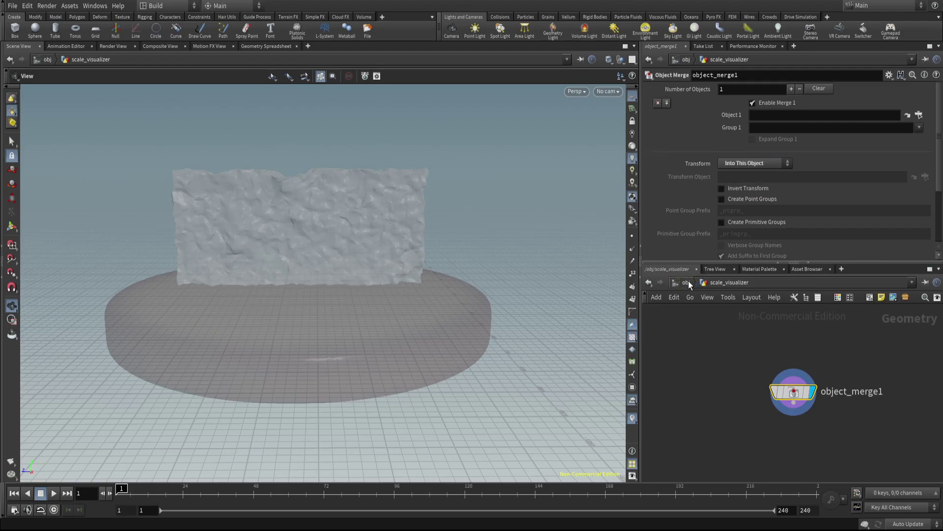
left_click(686, 283)
left_click(769, 360)
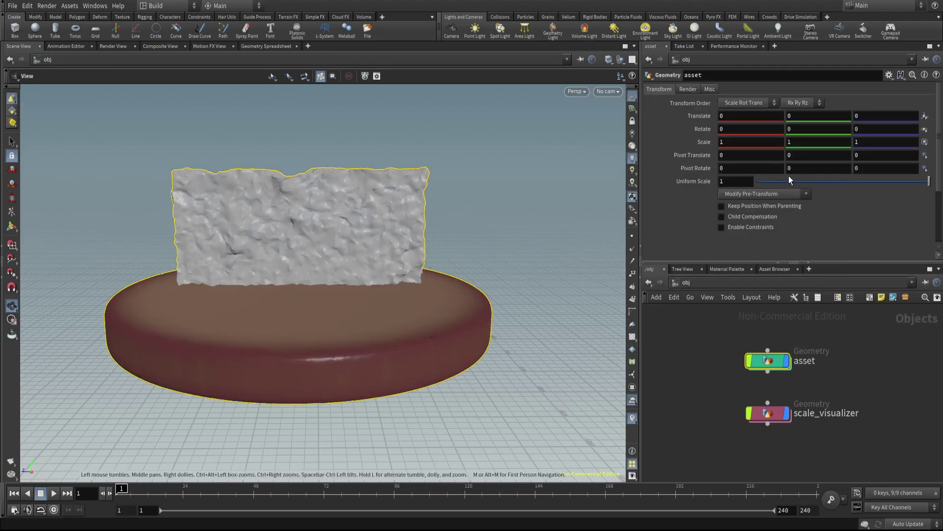
double_click(770, 414)
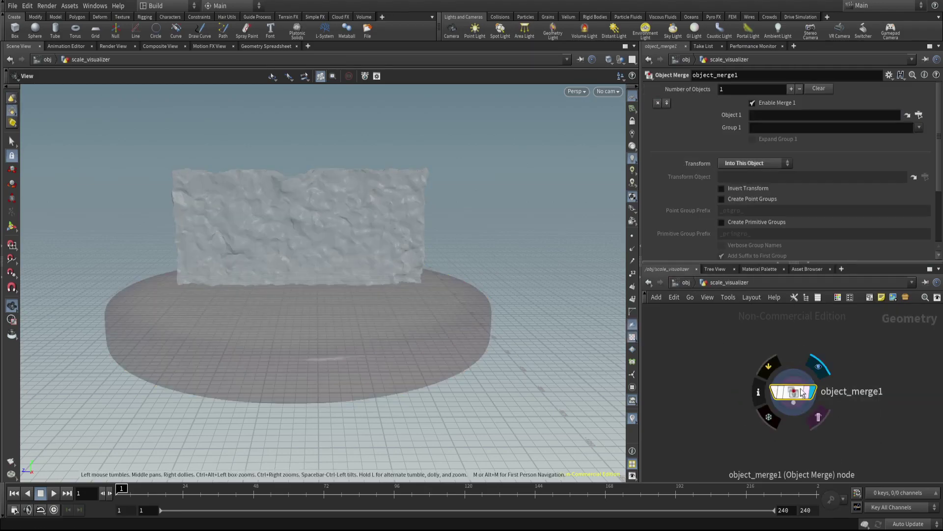
middle_click_drag(730, 412, 737, 377)
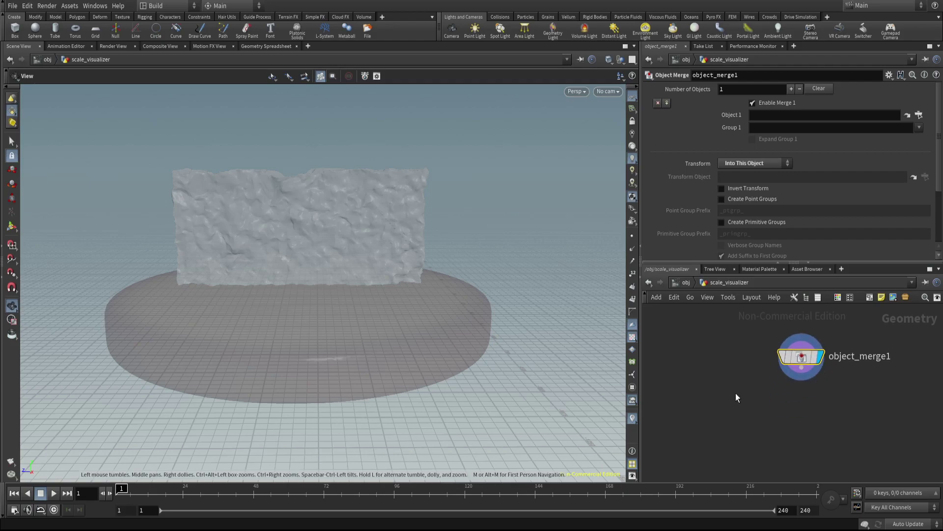
left_click(736, 393)
- Copy the OUT_asset node from the asset network and set the Object Merge's Object 1 to /obj/asset/OUT_asset
left_click(686, 282)
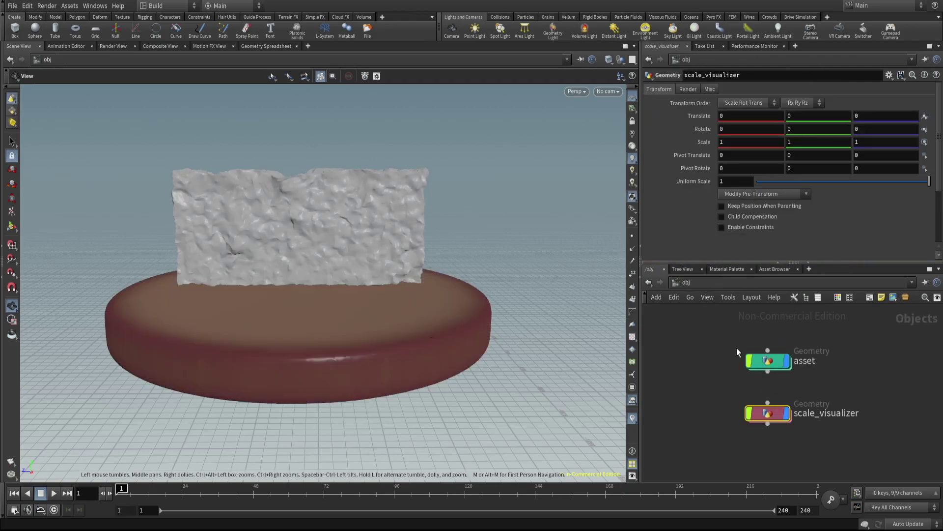
double_click(750, 303)
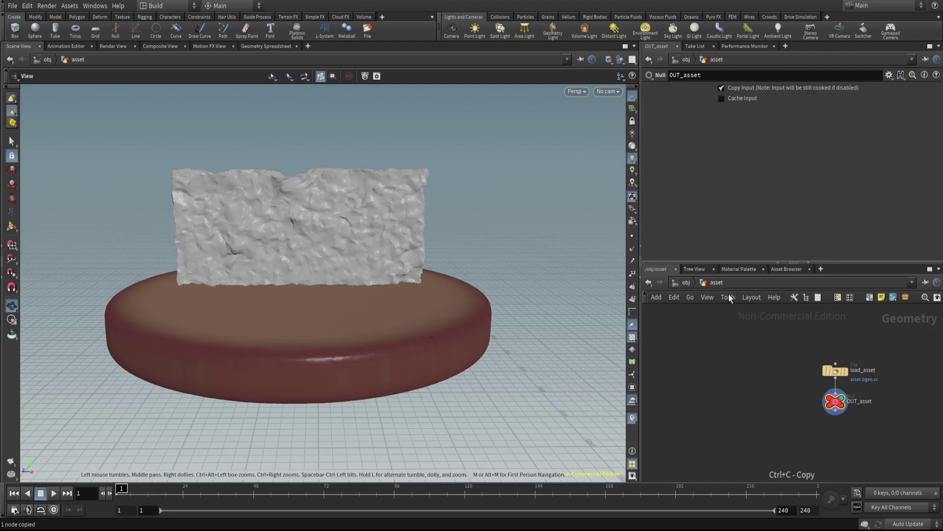
left_click(686, 283)
left_click(771, 416)
double_click(771, 418)
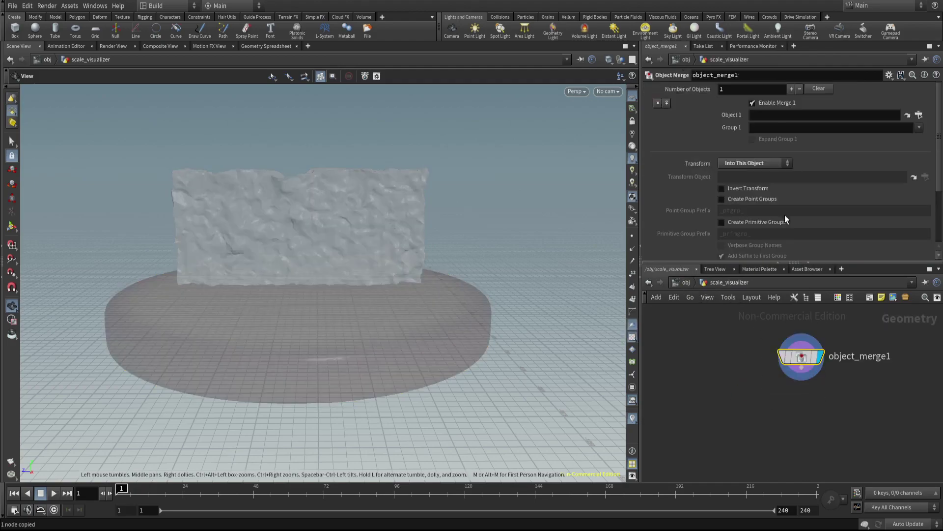
left_click(776, 116)
type("/obj/asset/OUT_asset")
key("Return")
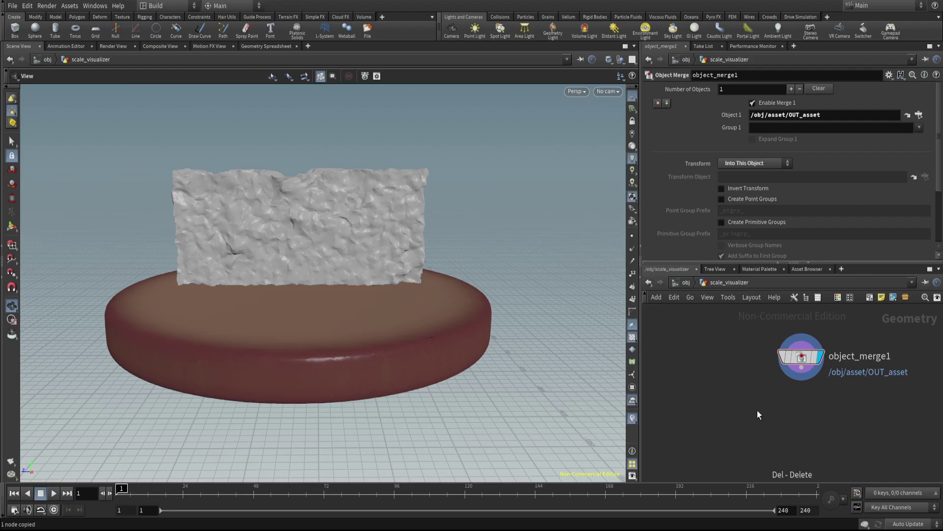
- Add a Test Geometry: Tommy node to the scale_visualizer network, beside the Object Merge
key("Tab")
type("t")
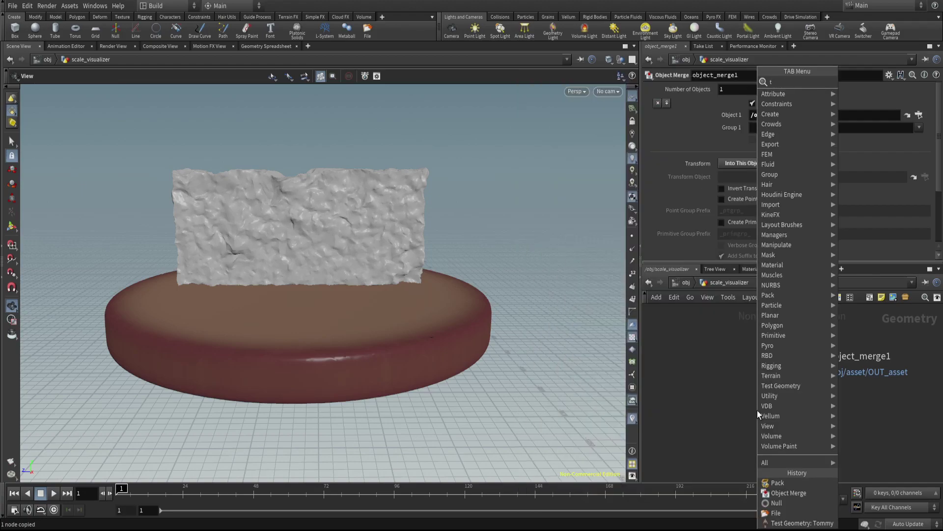
type("ommy")
key("Return")
left_click(758, 411)
left_click_drag(758, 411, 715, 390)
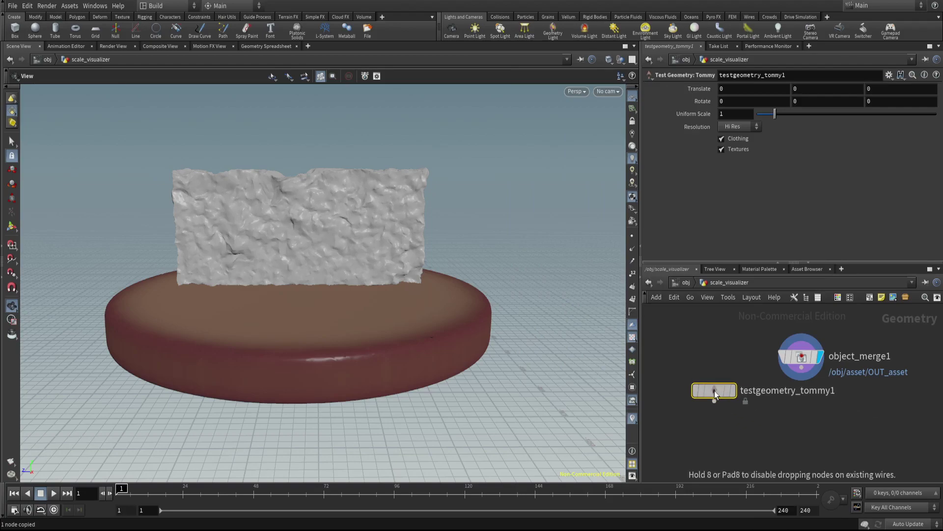
- Display the Tommy test geometry framed in the viewport and space its node farther left of object_merge1
left_click(734, 391)
key("space+g")
left_click_drag(358, 269, 412, 235)
scroll(775, 411, "down", 2)
middle_click_drag(739, 438, 781, 434)
left_click_drag(776, 390, 706, 368)
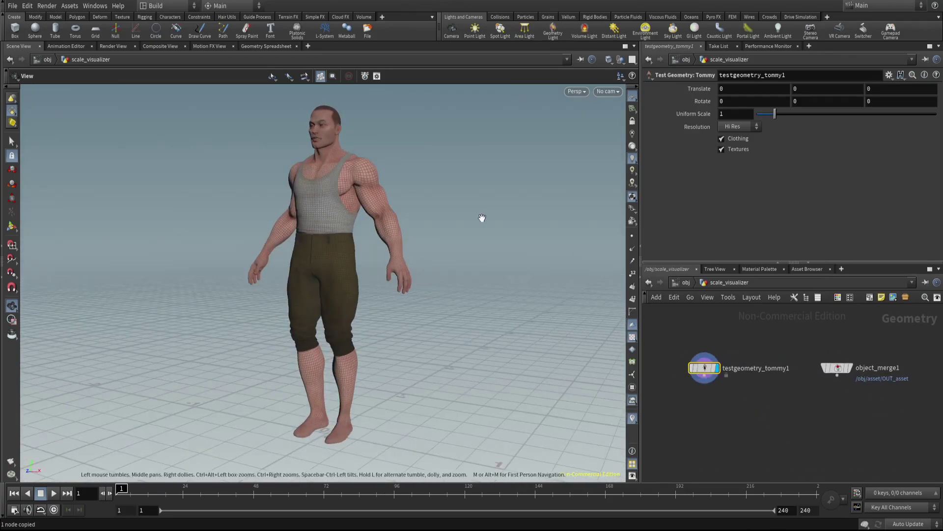
- Add a Box node to the scale_visualizer network beside the Tommy node and display it in the viewport
middle_click_drag(754, 444, 799, 431)
key("Tab")
type("box")
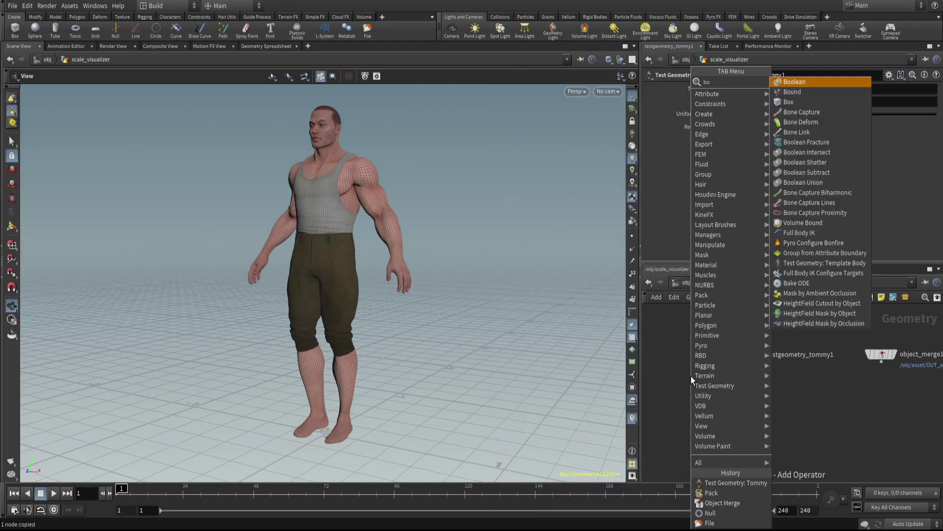
key("Return")
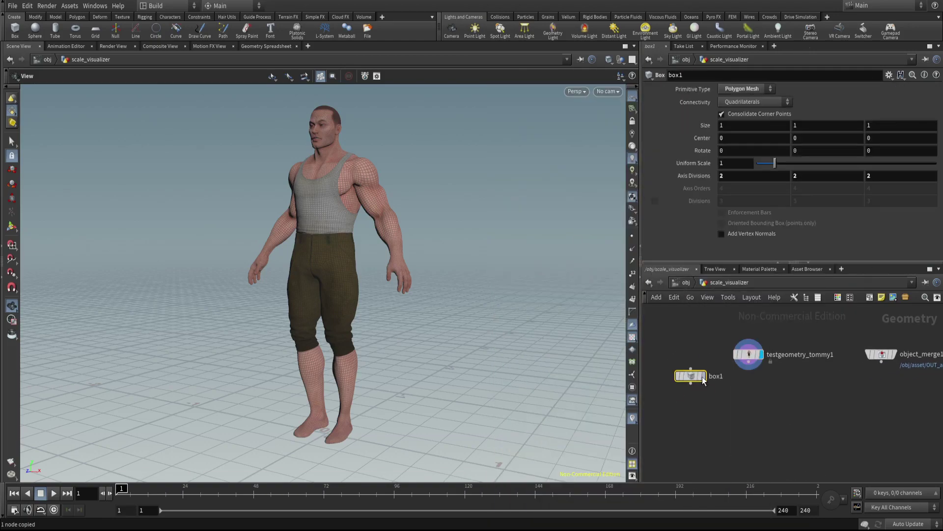
left_click(704, 377)
right_click_drag(354, 346, 91, 349)
left_click_drag(150, 333, 452, 337)
scroll(765, 364, "up", 2)
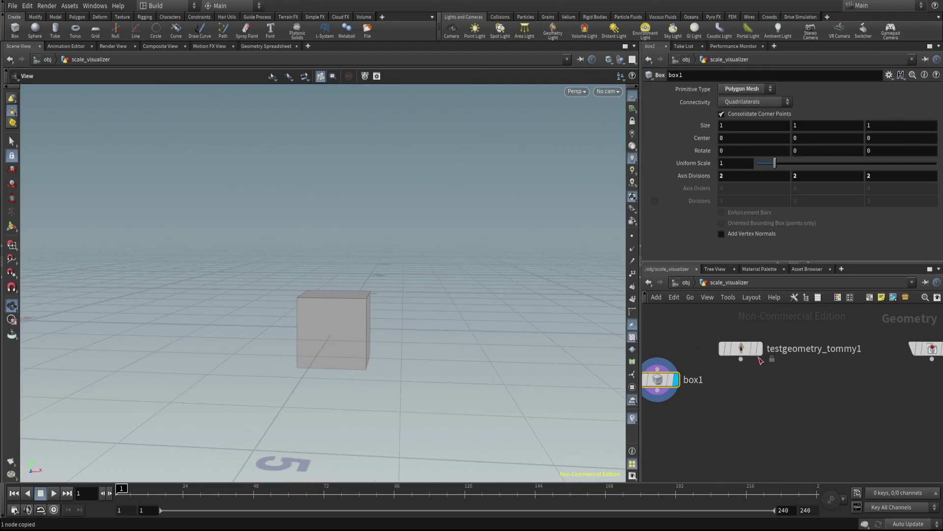
- Display the Tommy test geometry and then object_merge1 in the viewport to compare their scale
left_click(759, 349)
left_click(743, 350)
middle_click_drag(809, 385, 748, 386)
scroll(752, 388, "down", 1)
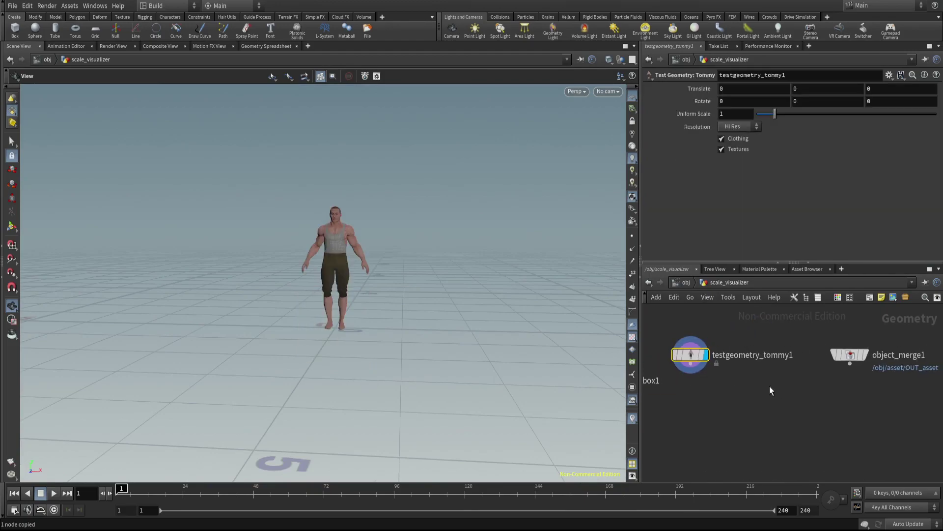
left_click(867, 354)
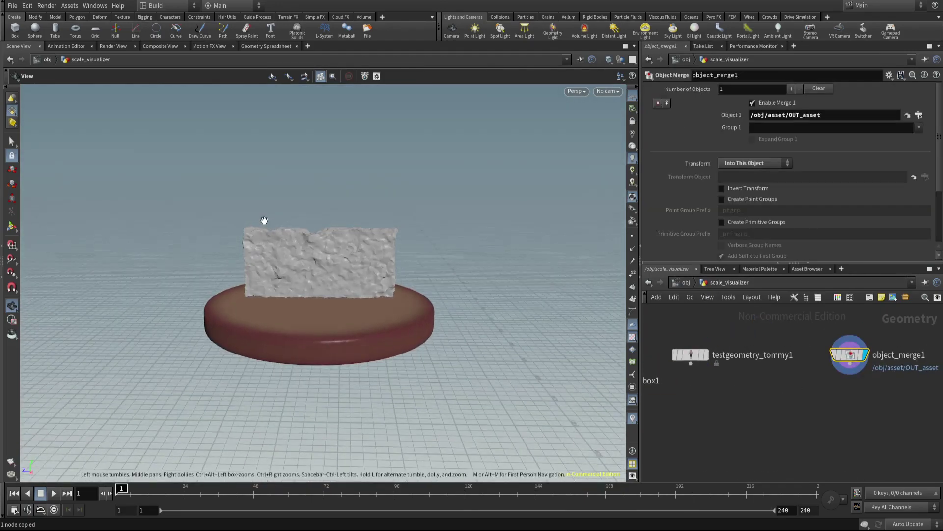
scroll(356, 254, "up", 3)
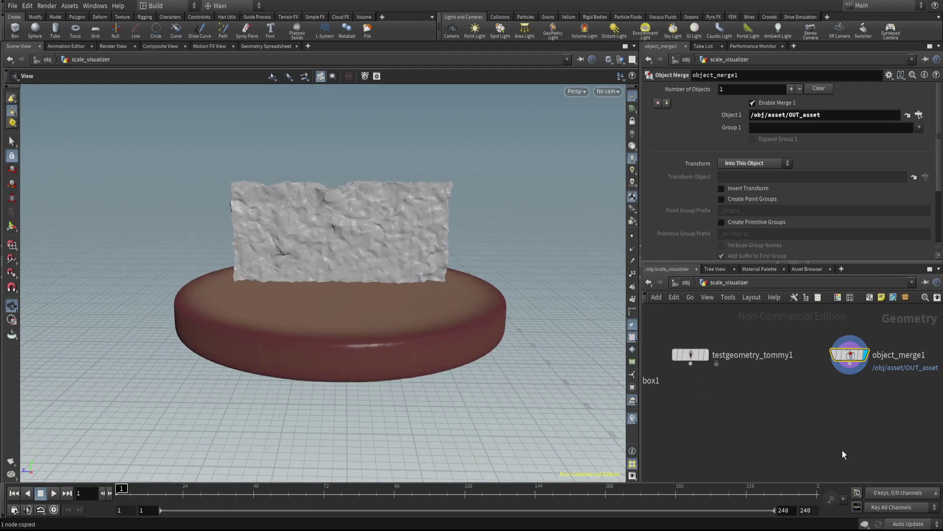
- Add a Pack node below object_merge1, feed the merged asset into it, and inspect its geometry information
key("Tab")
type("pack")
key("Return")
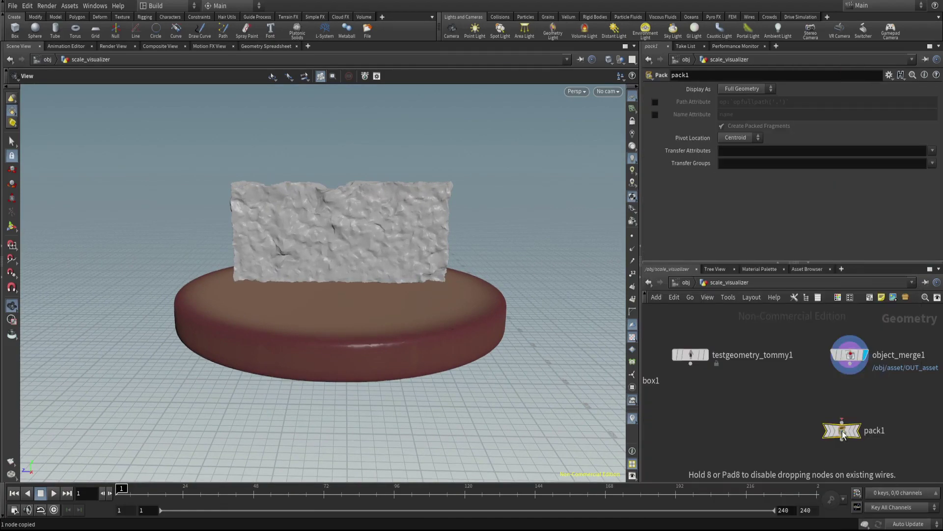
left_click(843, 430)
left_click_drag(844, 432, 852, 397)
middle_click(852, 397)
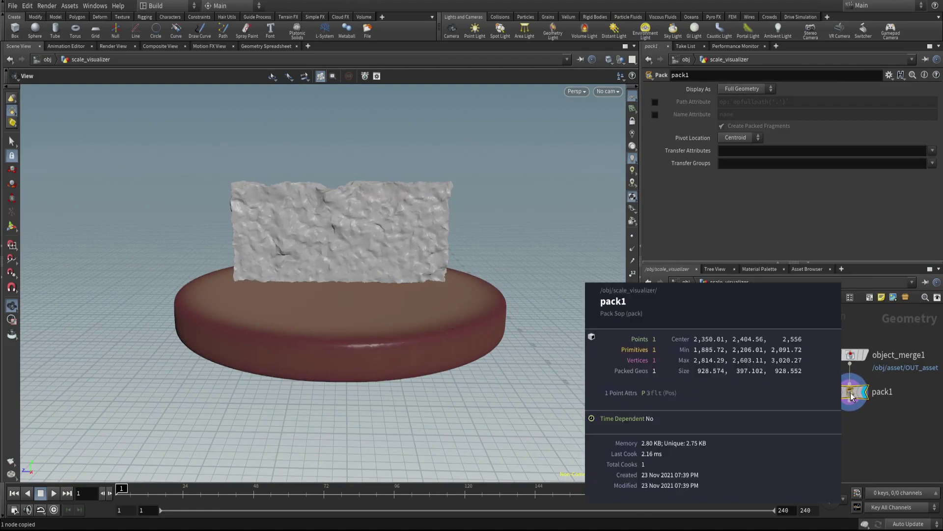
- Add an Add node fed by pack1, display it, and enable Delete Geometry But Keep the Points
key("Tab")
type("add")
key("Return")
left_click(853, 441)
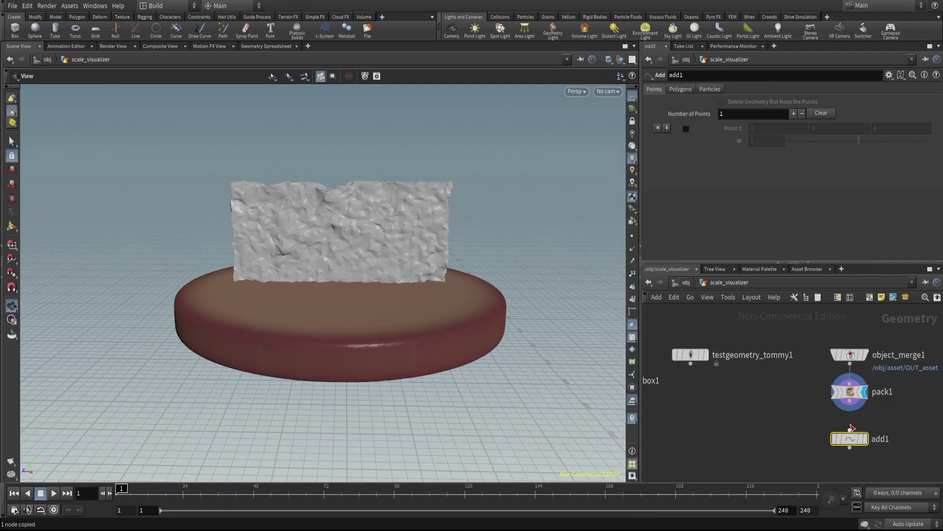
left_click(851, 431)
left_click(850, 412)
left_click(866, 438)
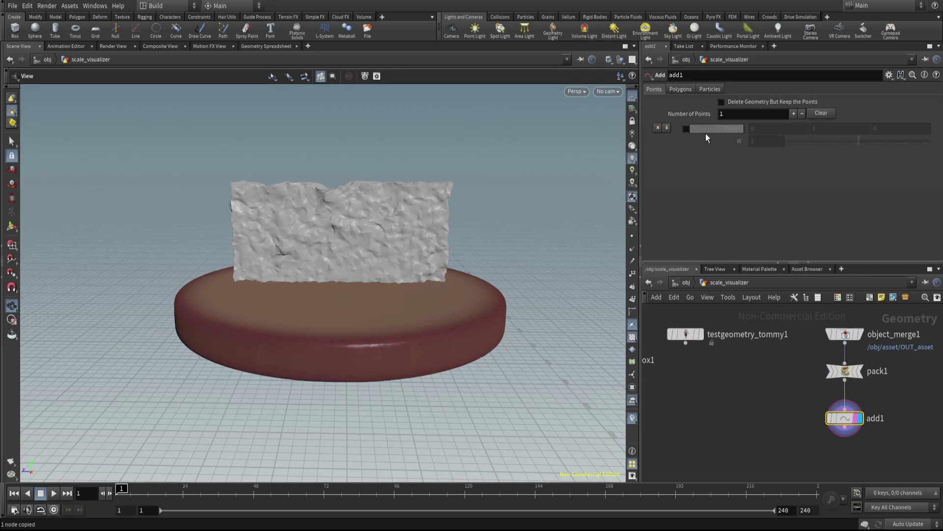
left_click(722, 102)
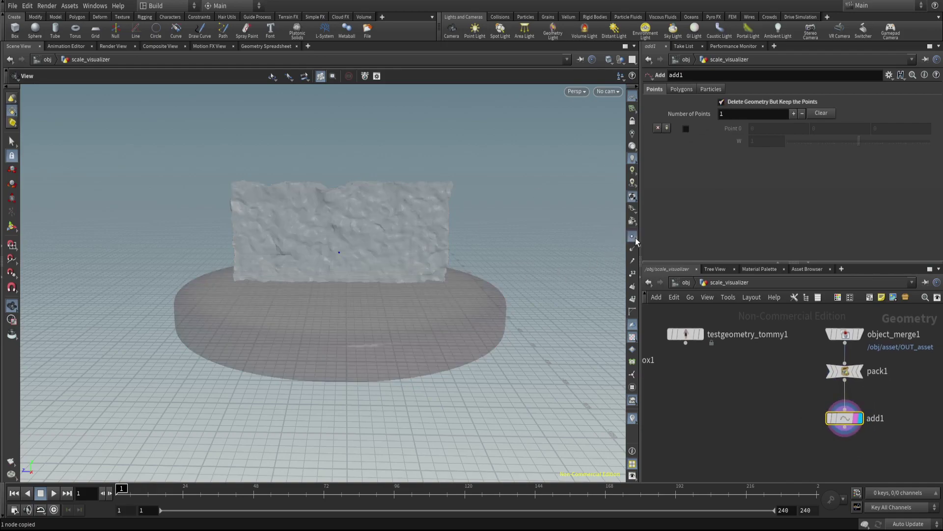
- Add a Copy Stamp node with testgeometry_tommy1 as the first input and add1 as the second, and display it
middle_click_drag(731, 434, 738, 399)
key("Tab")
type("copy")
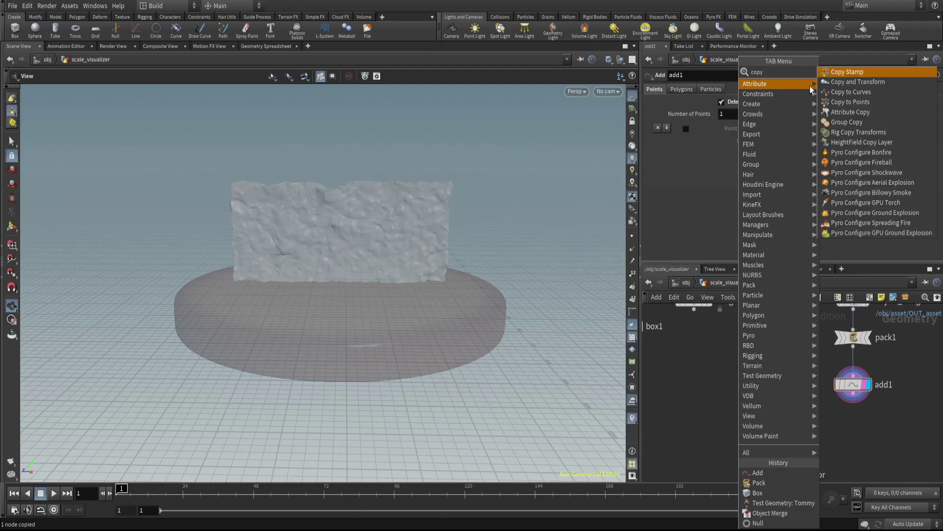
left_click(839, 98)
key("ctrl+v")
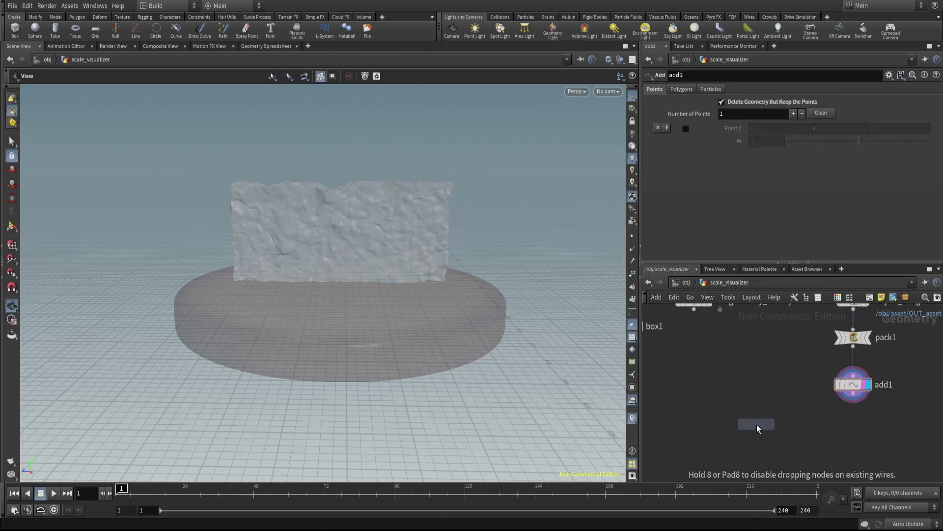
left_click(757, 423)
left_click(694, 309)
left_click(749, 416)
left_click(854, 403)
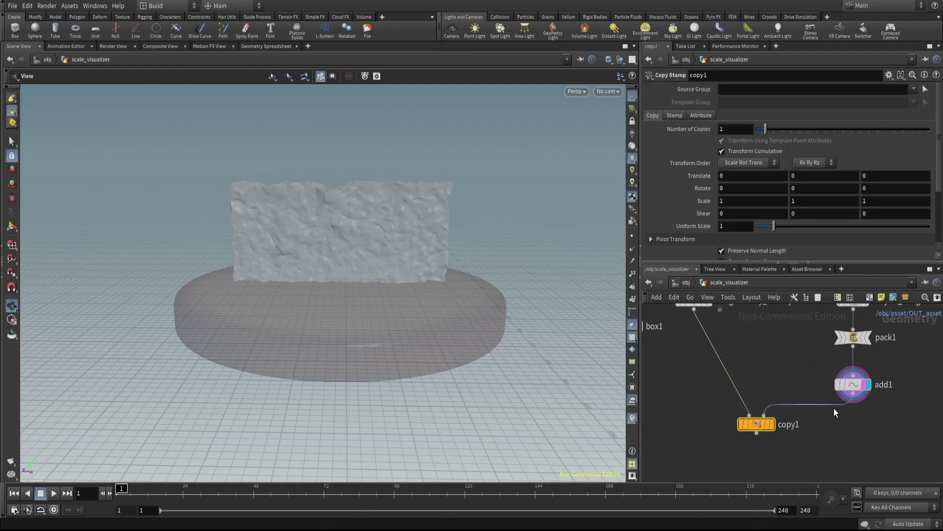
left_click(764, 416)
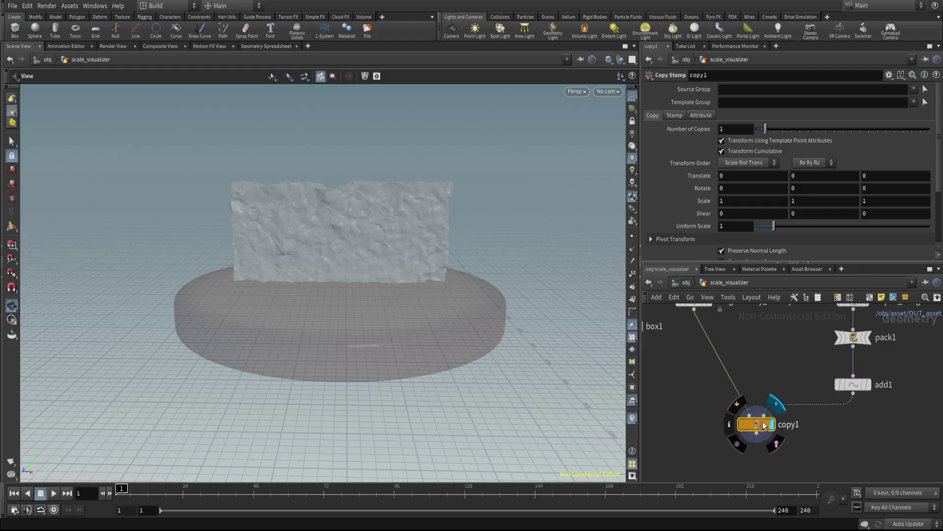
- At object level, frame the asset closer and create a new camera from the current view beside the asset node
left_click(686, 282)
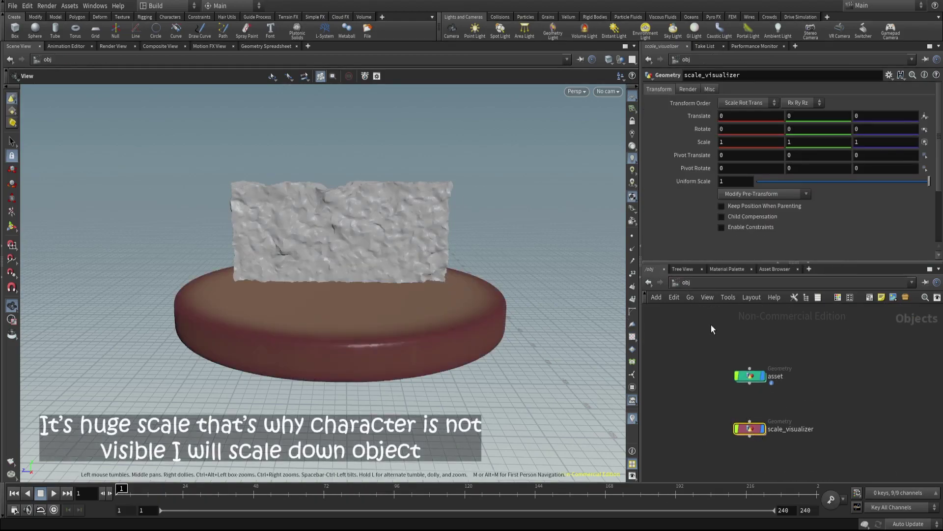
scroll(420, 196, "up", 4)
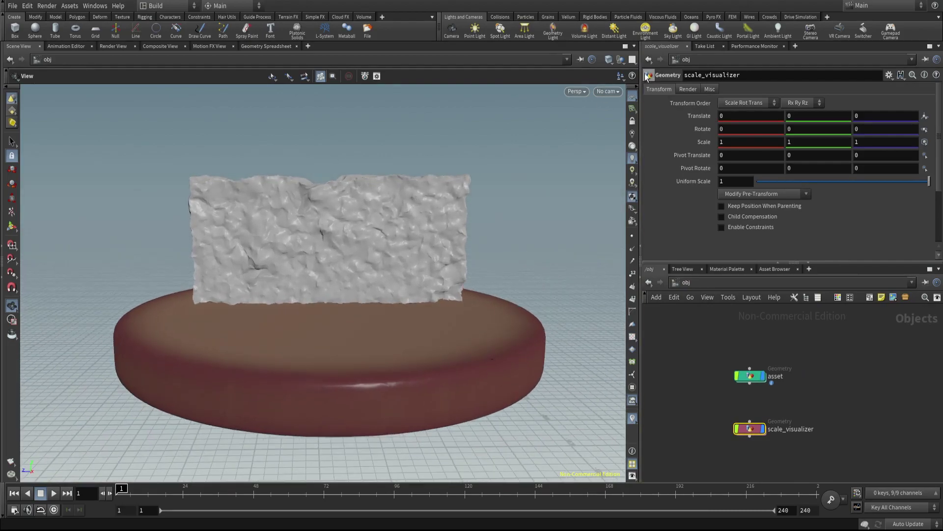
left_click(609, 91)
left_click(668, 122)
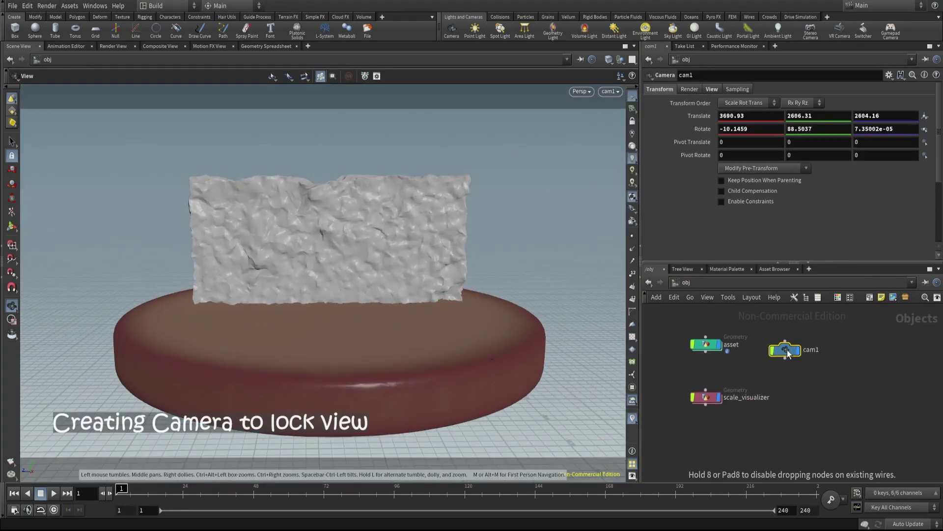
key("l")
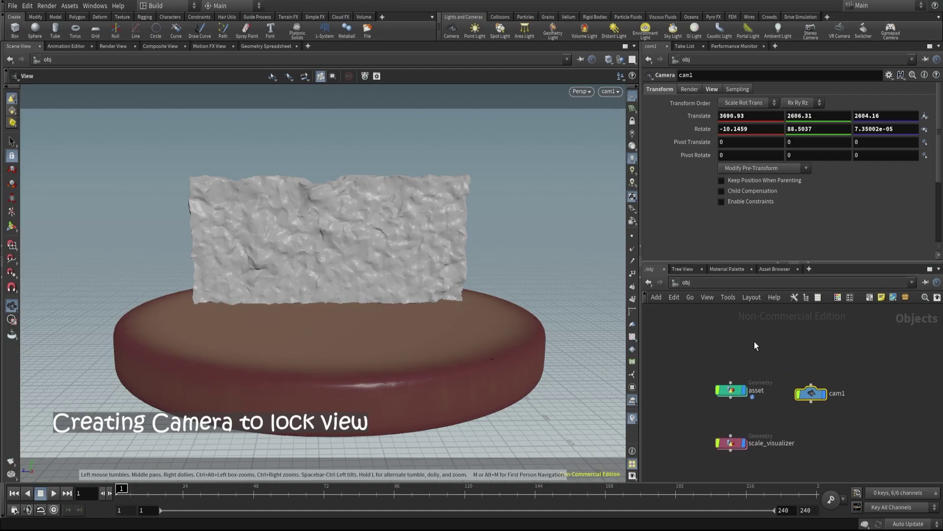
- Add a Null object above the asset and make it the parent of both asset and cam1
key("Tab")
type("nul")
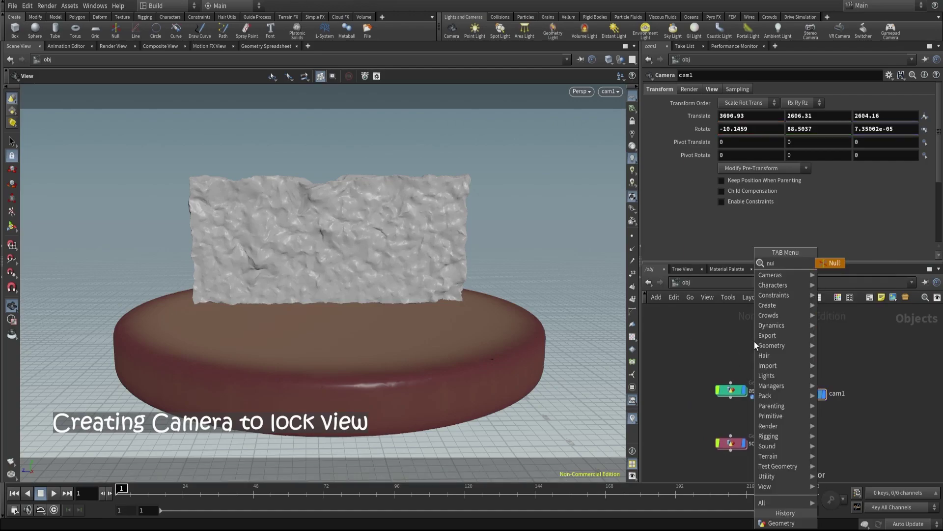
left_click(835, 263)
left_click(780, 328)
left_click(780, 338)
left_click(732, 382)
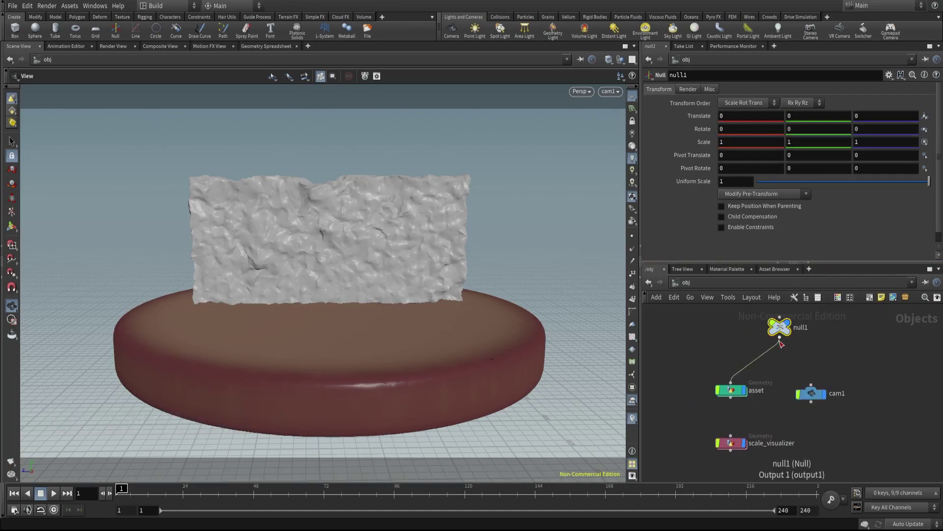
left_click(780, 337)
left_click(811, 385)
- Rename the null scene_scale and set its Uniform Scale to .01
double_click(798, 328)
type("scene_scale")
key("Return")
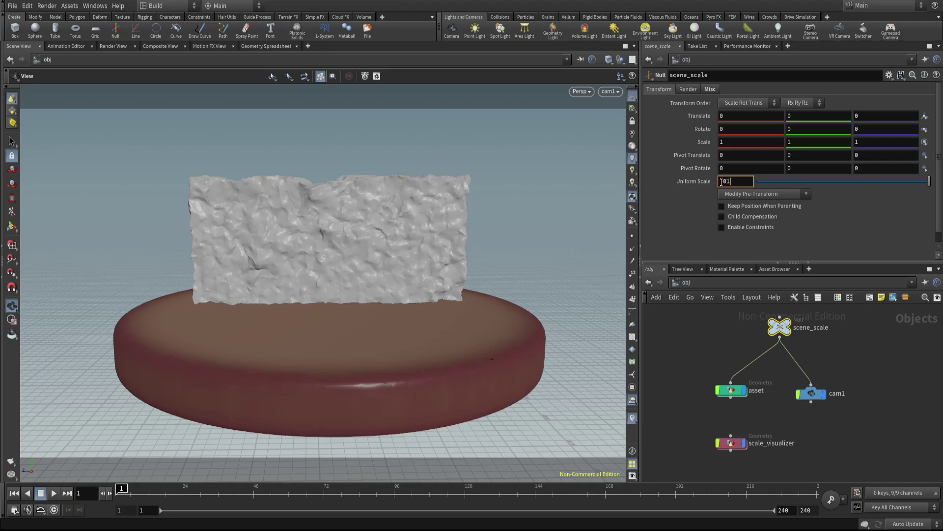
key("Return")
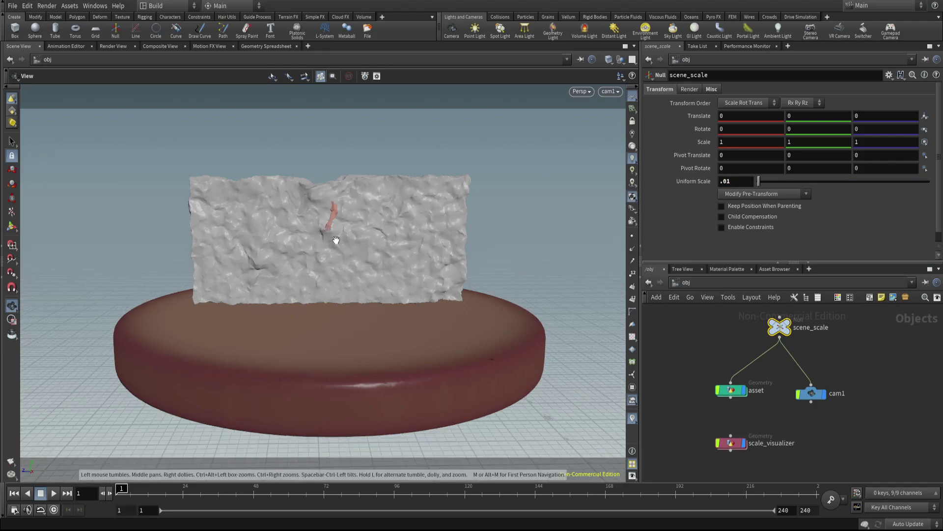
- Pin the viewport to scale_visualizer and set the scene_scale null's Uniform Scale to 0.008
double_click(731, 443)
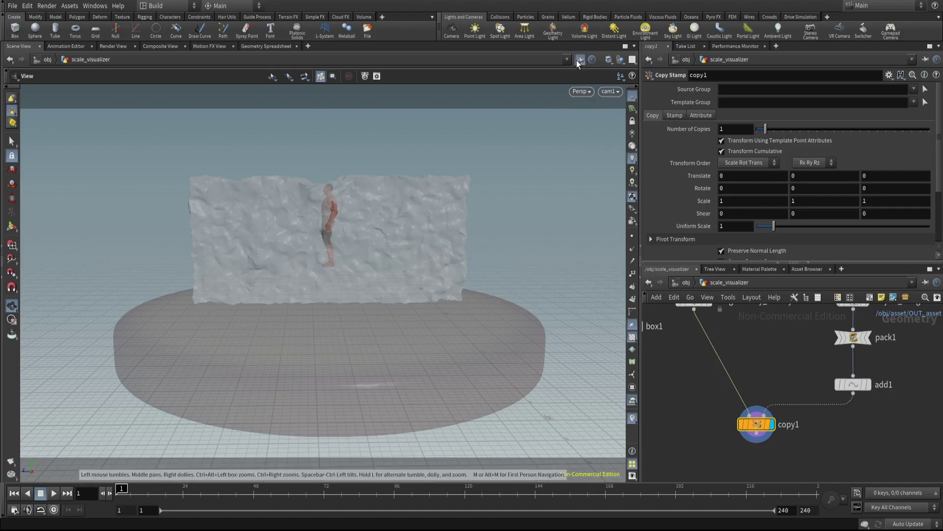
left_click(686, 285)
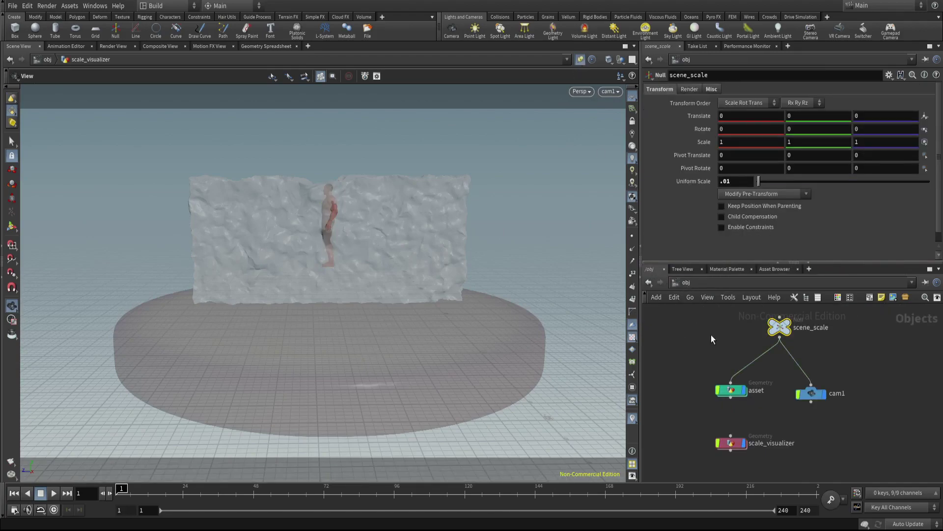
middle_click_drag(738, 190, 719, 237)
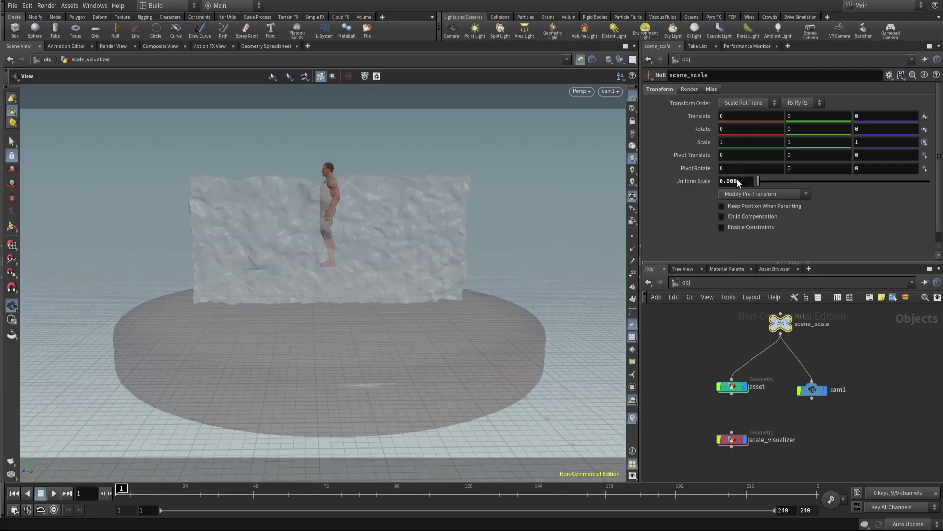
- Inside scale_visualizer, connect box1 to the first input of copy1 in place of the Tommy geometry
left_click_drag(691, 408, 761, 454)
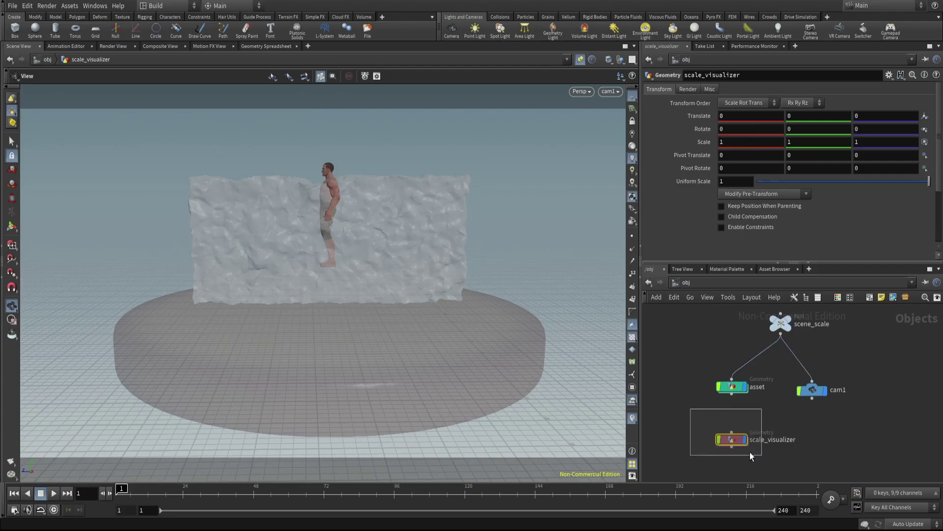
double_click(732, 440)
middle_click_drag(656, 375, 713, 373)
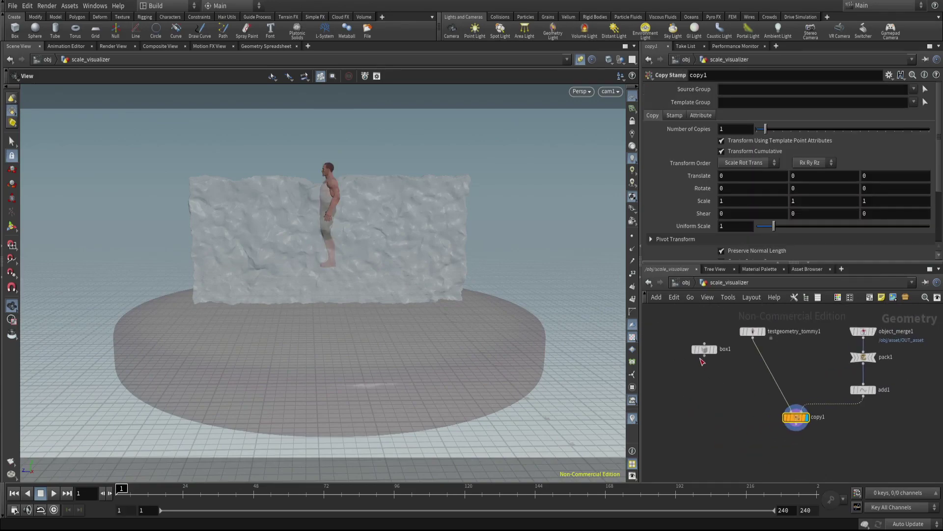
left_click_drag(702, 359, 776, 405)
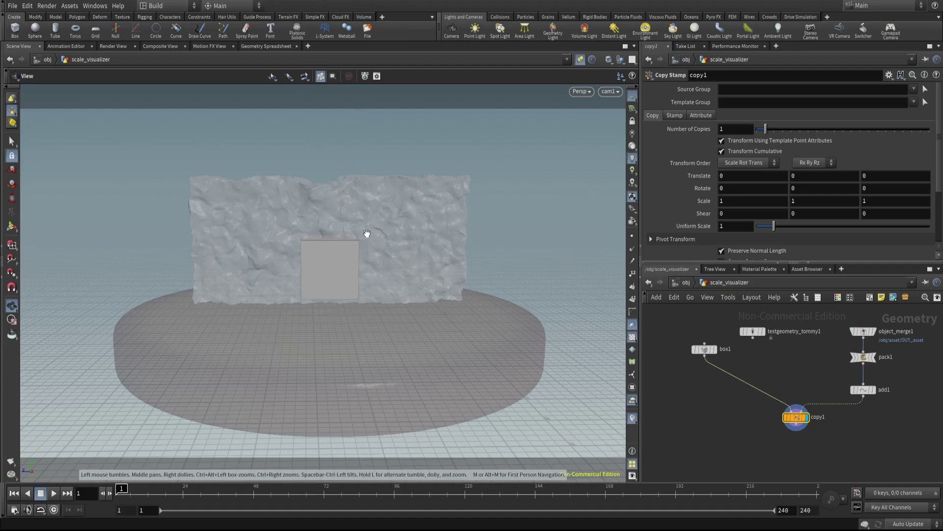
- Review the transform parameters of the scene_scale null and the asset object at object level
left_click(685, 286)
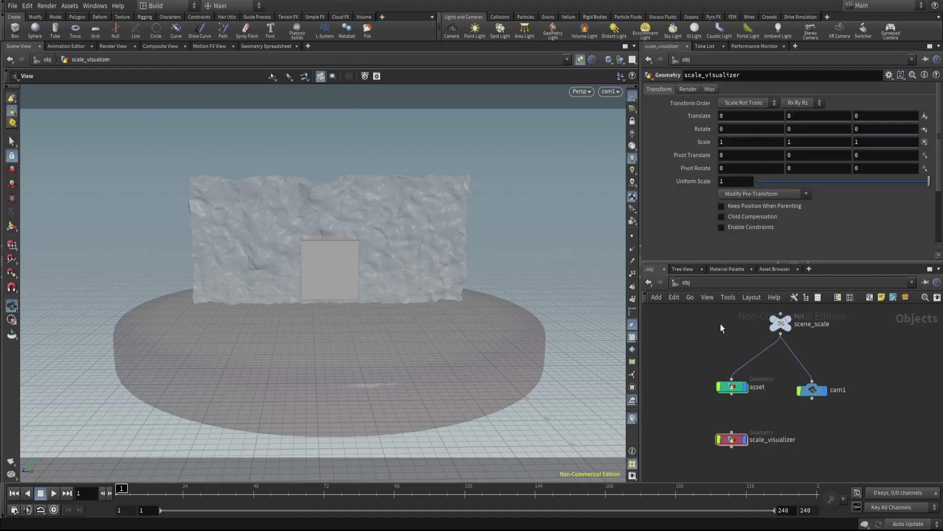
left_click_drag(721, 324, 780, 323)
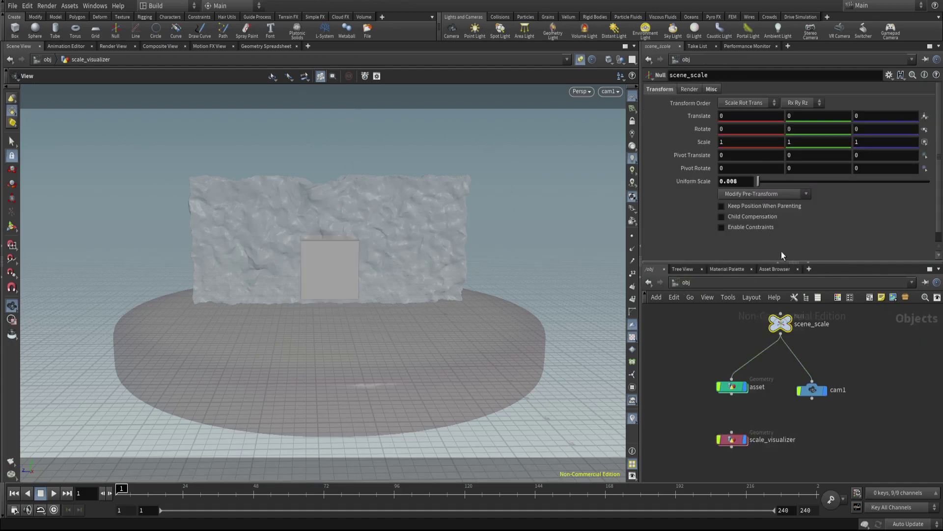
left_click(689, 352)
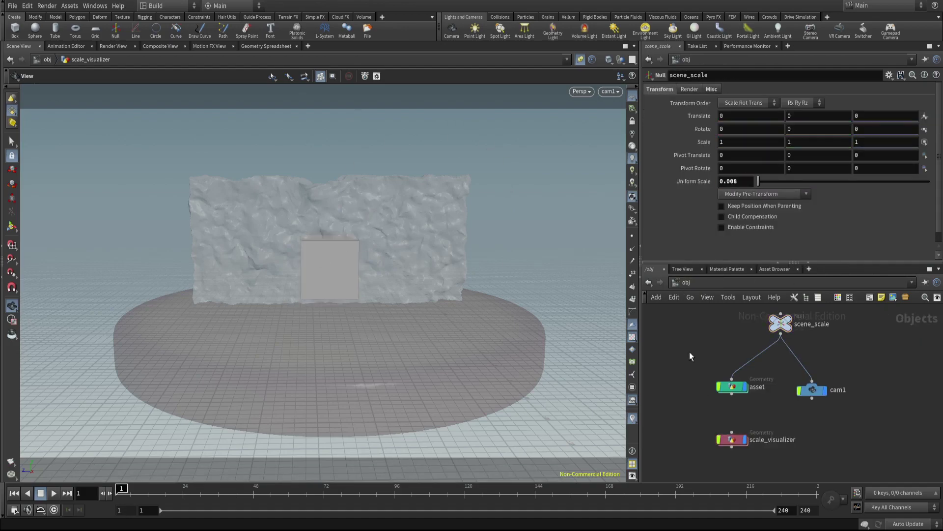
left_click(731, 388)
mouse_move(737, 445)
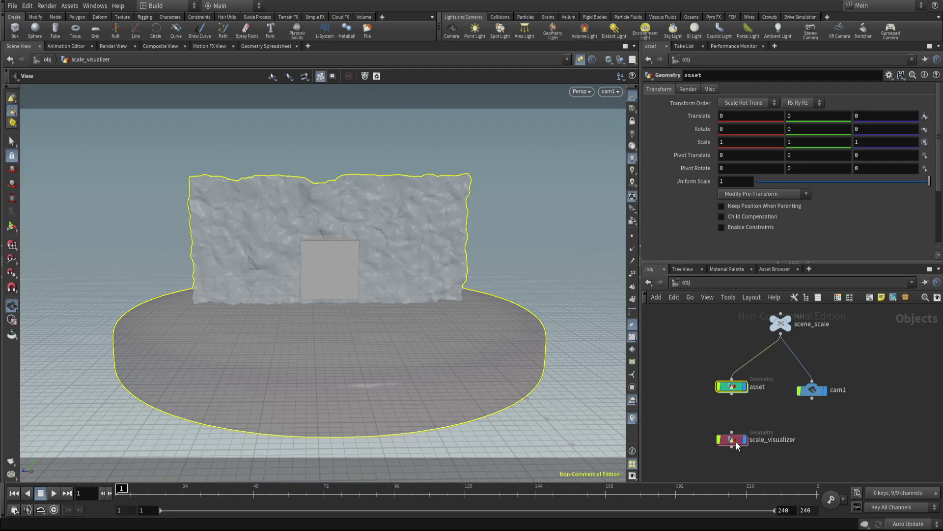
- Inside scale_visualizer, select object_merge1 and display the merged asset
double_click(736, 441)
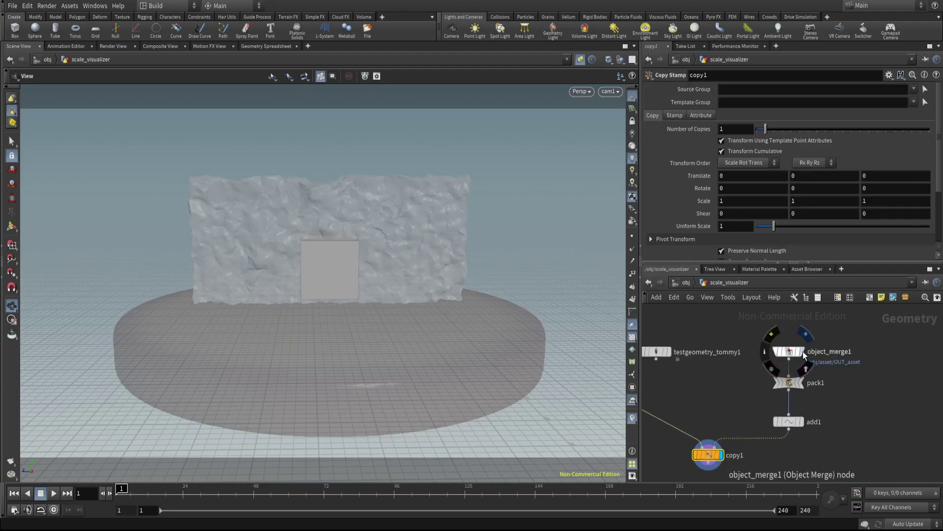
left_click(789, 351)
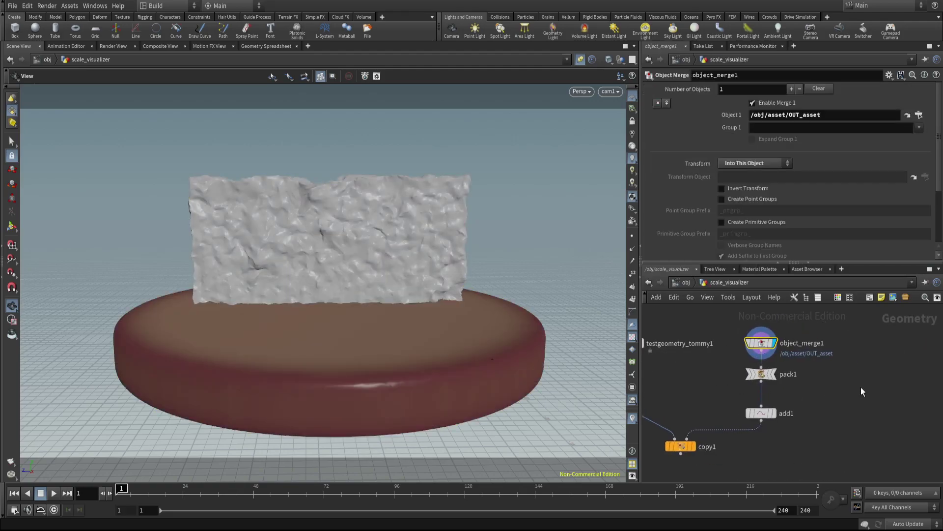
- Inside scale_visualizer, add a Transform node beside the chain and feed it from object_merge1
key("Tab")
type("tr")
left_click(778, 92)
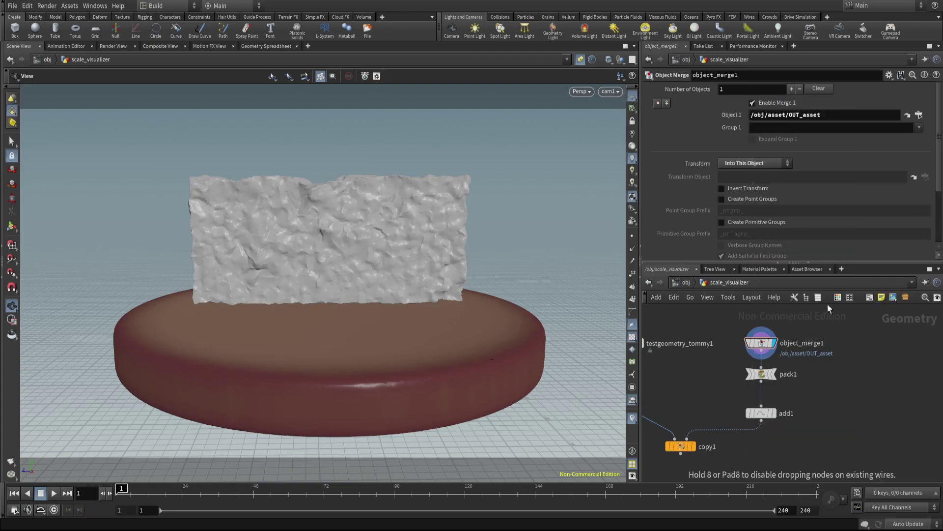
left_click(868, 389)
left_click_drag(789, 361, 868, 382)
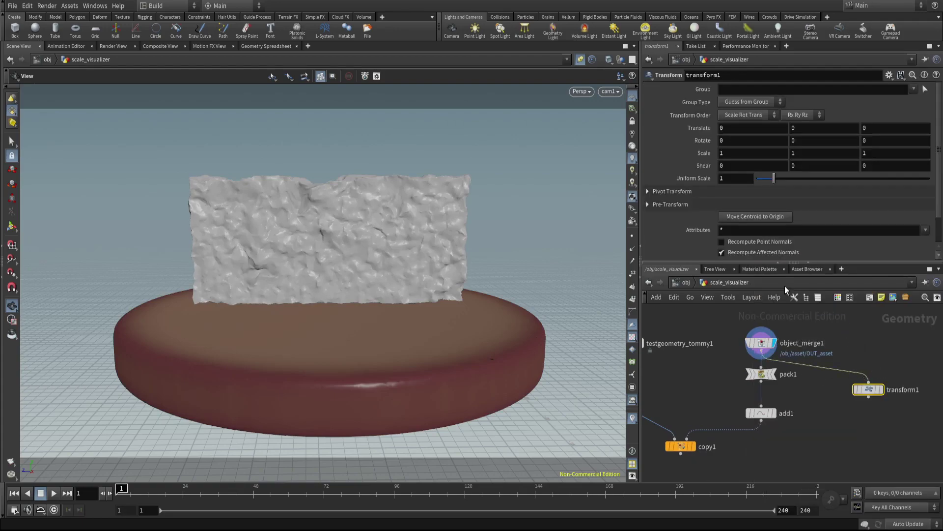
- Set transform1's Uniform Scale to 1/ch("../../scene_scale/scale") by referencing the scene_scale null's Uniform Scale, and display transform1
left_click(679, 284)
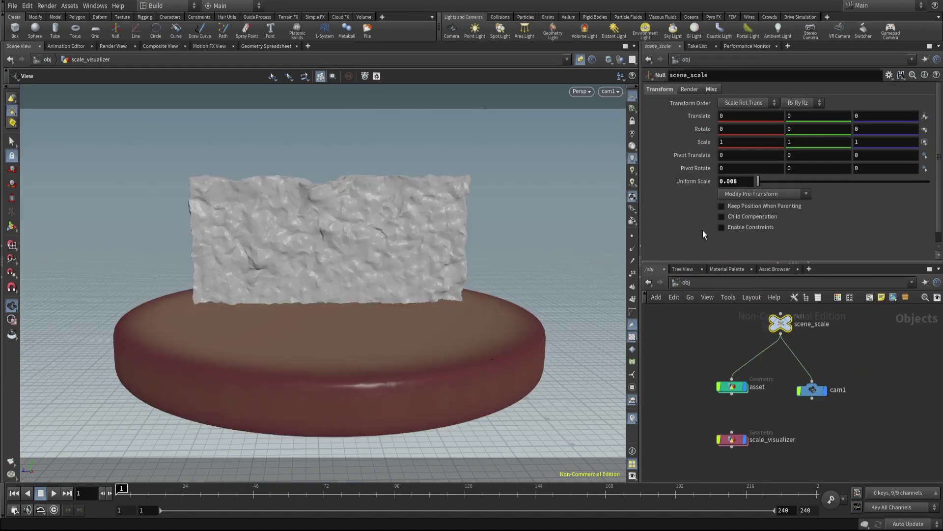
right_click(683, 183)
left_click(709, 249)
double_click(731, 438)
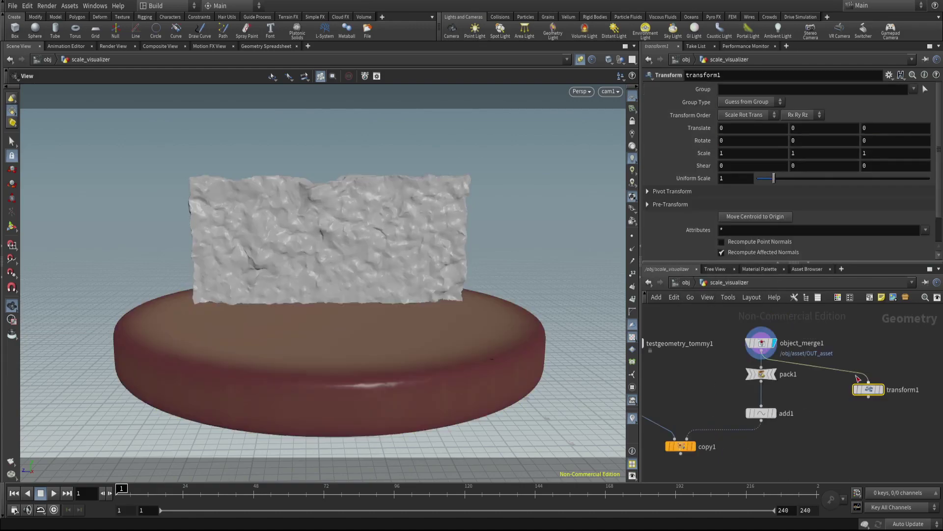
right_click(743, 183)
left_click(767, 260)
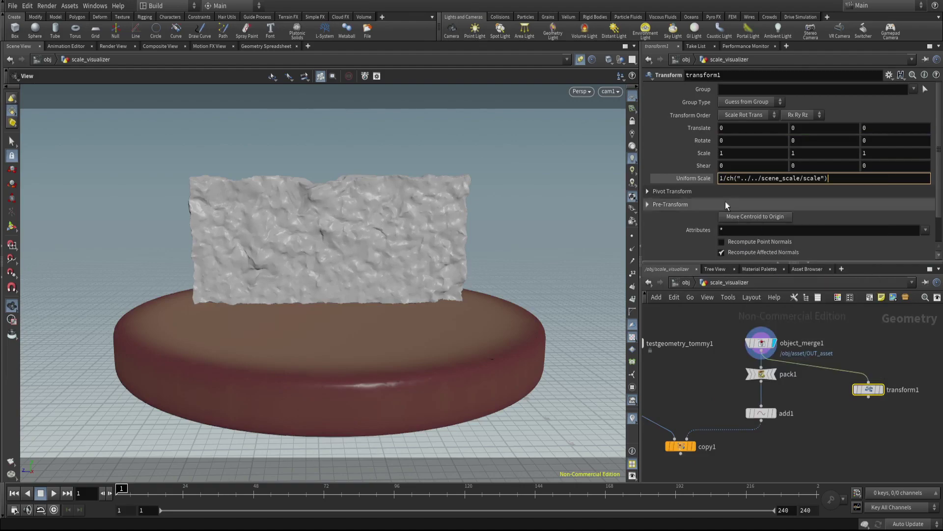
left_click(884, 392)
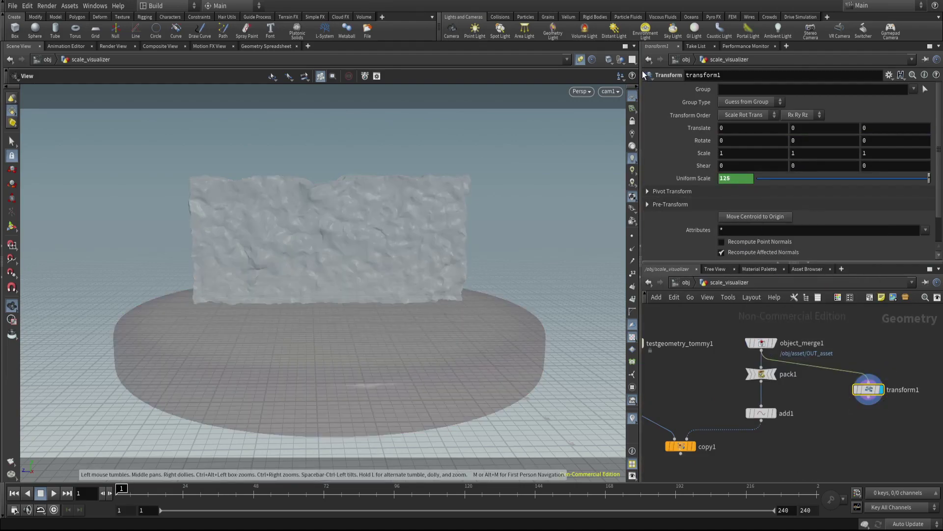
- Hide the other objects in the viewport and inspect the rescaled asset from outside the camera
left_click(579, 65)
left_click(619, 60)
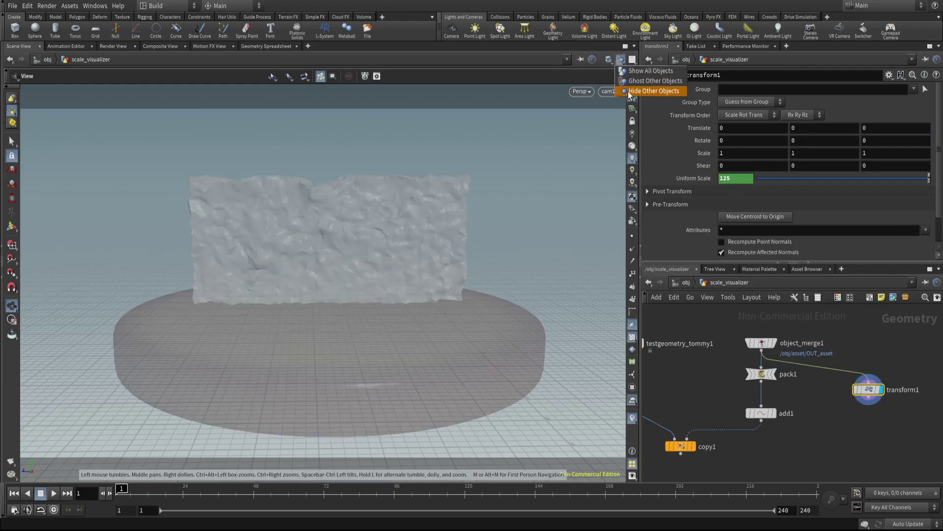
left_click(629, 93)
key("space+f")
left_click_drag(367, 237, 282, 211)
right_click_drag(282, 211, 364, 275)
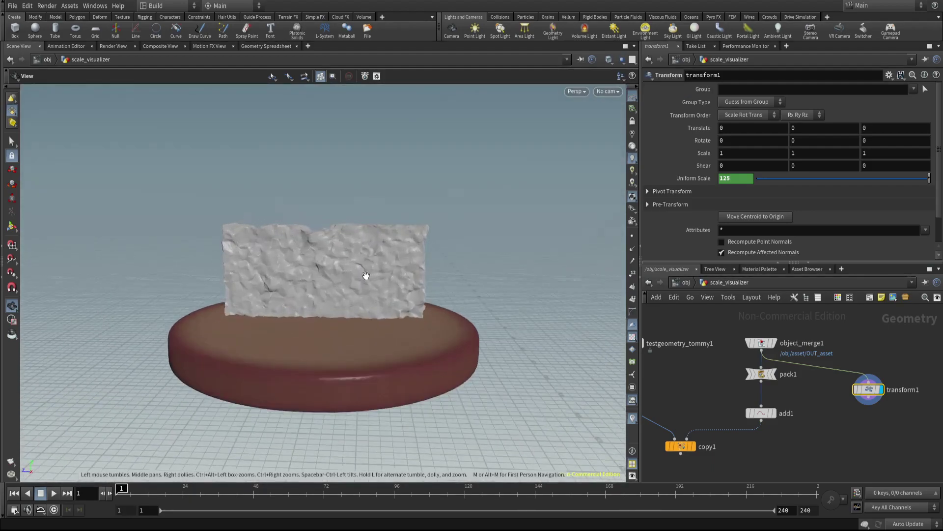
middle_click_drag(364, 275, 381, 232)
left_click_drag(381, 231, 378, 221)
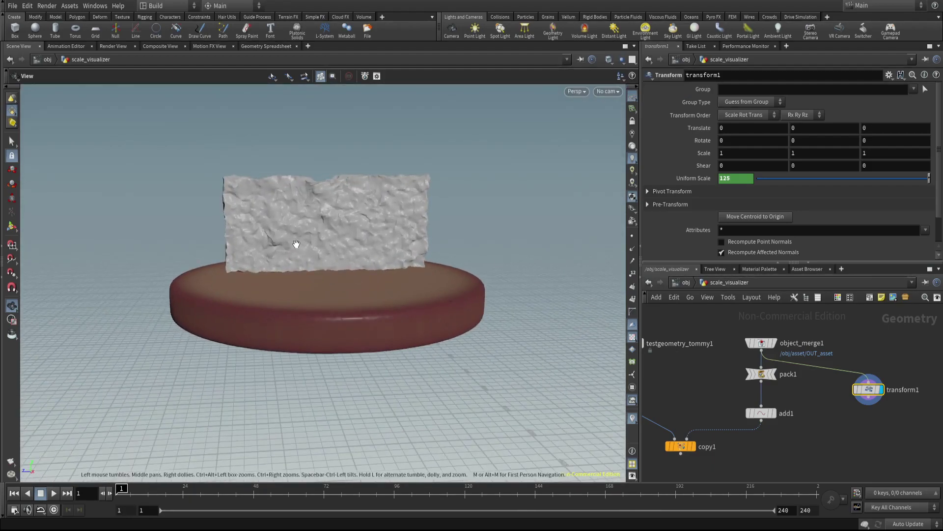
left_click_drag(295, 246, 267, 244)
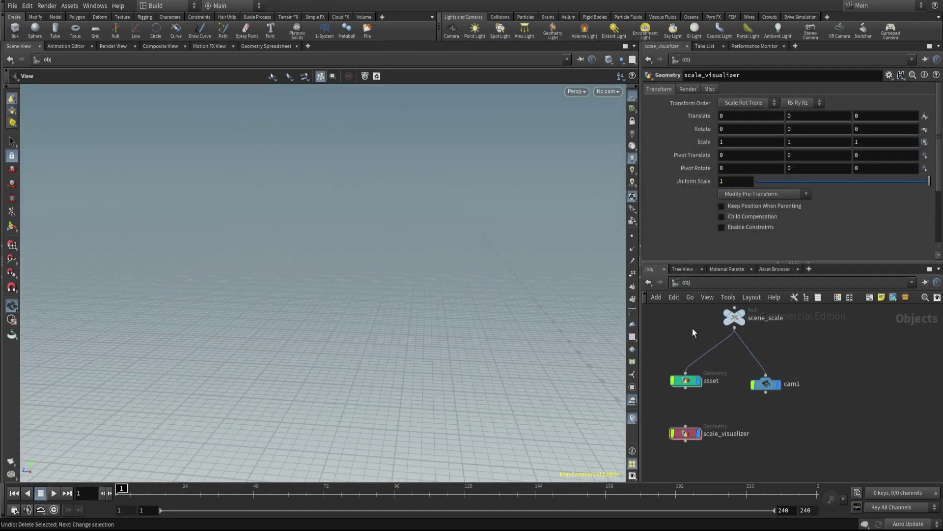
- At object level, switch the network wires to the rounded style and reposition the scene_scale and cam1 nodes
key("shift+s")
middle_click_drag(692, 329, 733, 354)
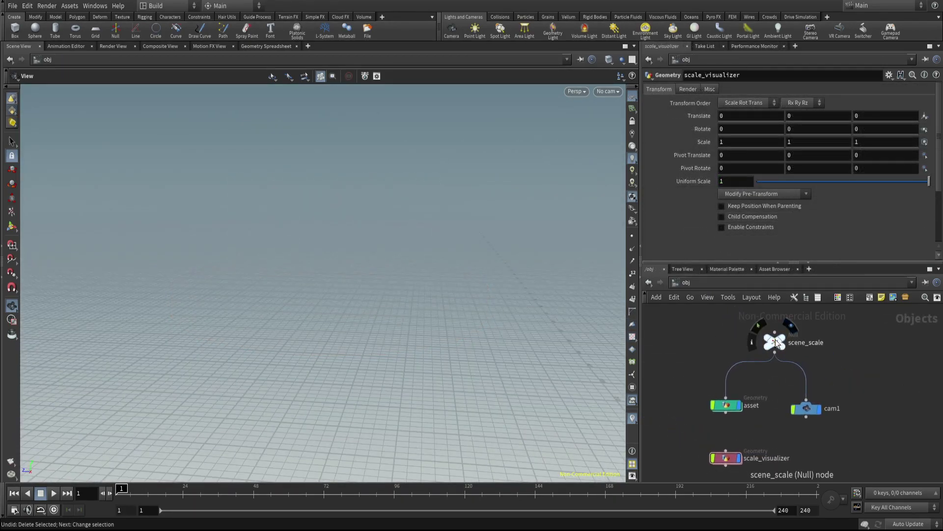
left_click_drag(775, 341, 752, 351)
left_click(806, 407)
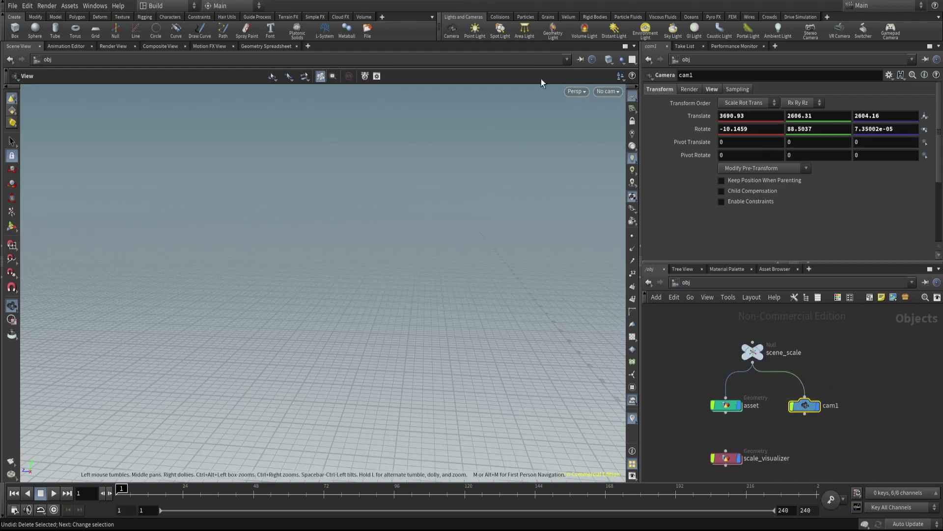
- Look through cam1 in the viewport and parent cam1 to the asset object
left_click(608, 91)
left_click(620, 139)
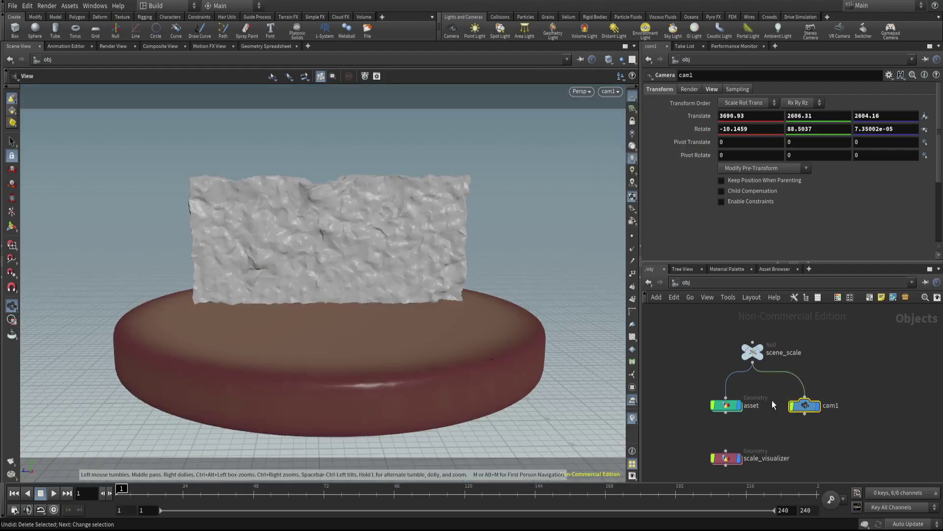
middle_click_drag(772, 400, 767, 371)
left_click(799, 368)
left_click(721, 384)
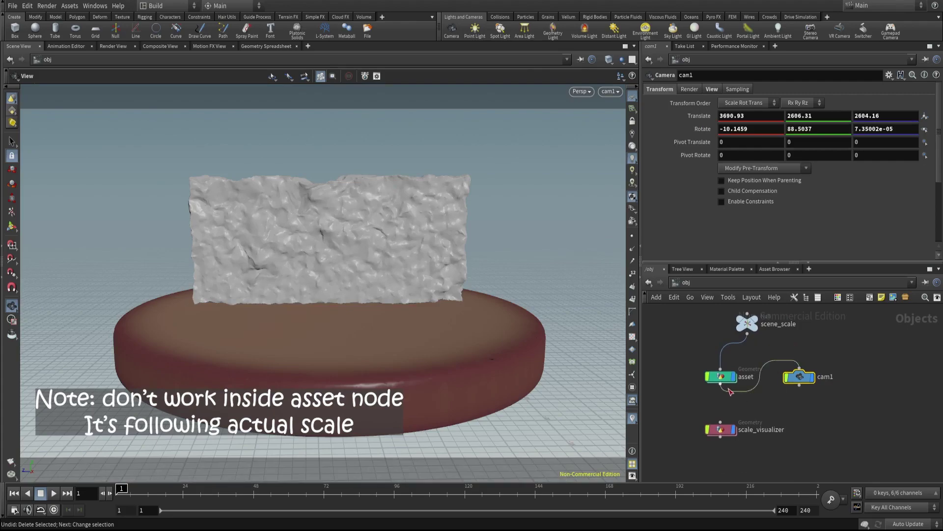
- Lay out scene_scale, asset and cam1 in a vertical column and move scale_visualizer beside scene_scale
scroll(655, 316, "down", 3)
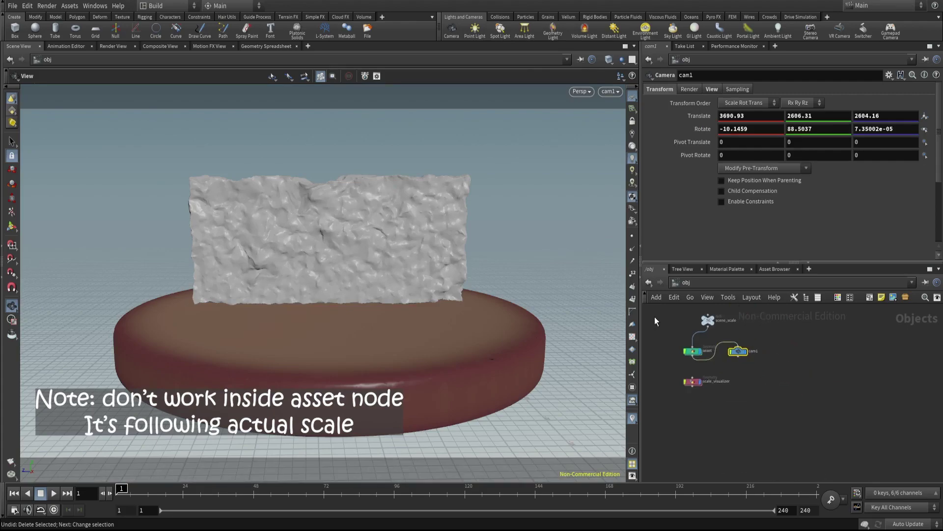
left_click_drag(674, 307, 685, 355)
key("l")
scroll(738, 355, "up", 1)
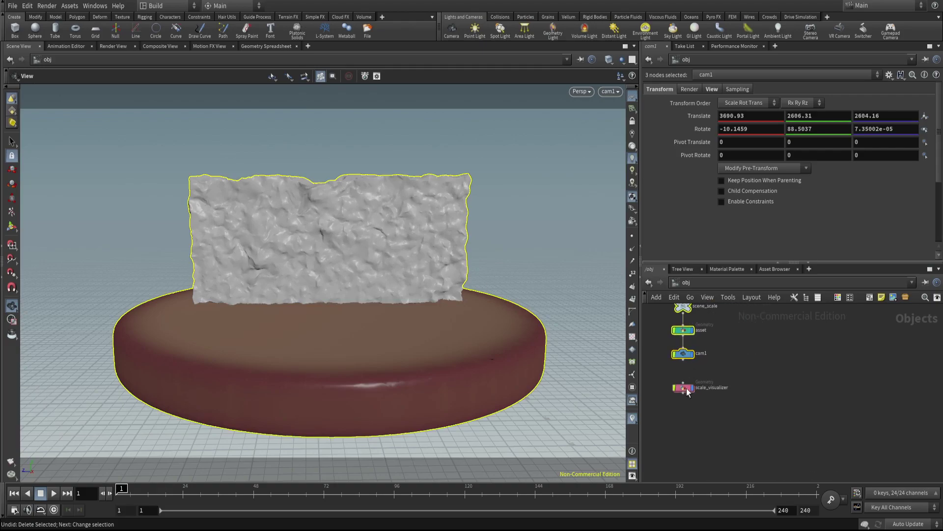
middle_click_drag(652, 372, 659, 376)
left_click_drag(712, 417, 798, 336)
- Enclose scene_scale, asset and cam1 in a network box
left_click_drag(680, 332, 760, 429)
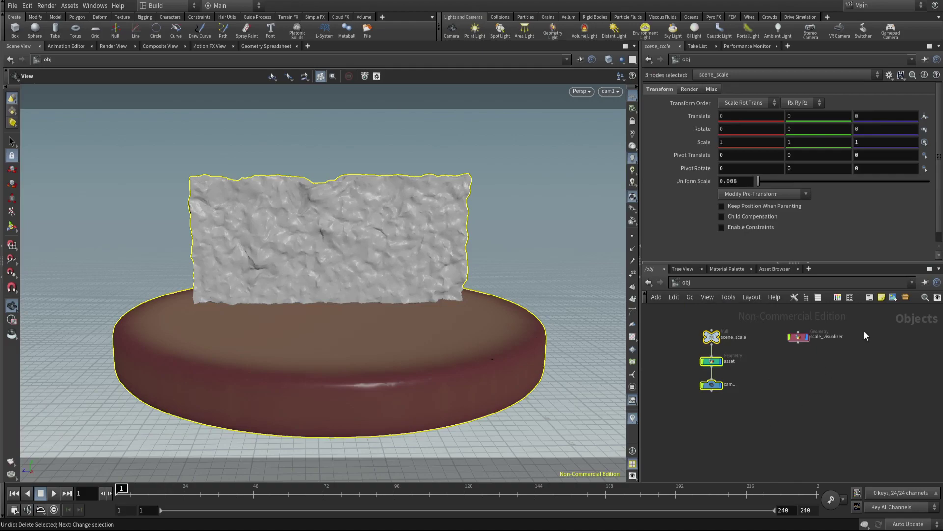
left_click(871, 300)
scroll(727, 400, "up", 3)
left_click(773, 423)
middle_click_drag(773, 424, 807, 470)
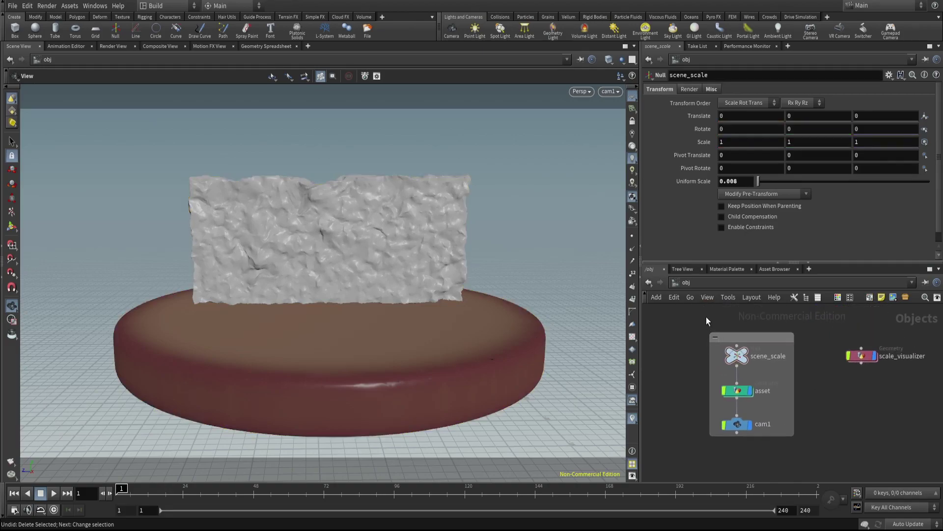
- Title the network box "asset", colour it purple and save the scene
left_click(742, 338)
type("sset")
key("Return")
key("c")
key("c")
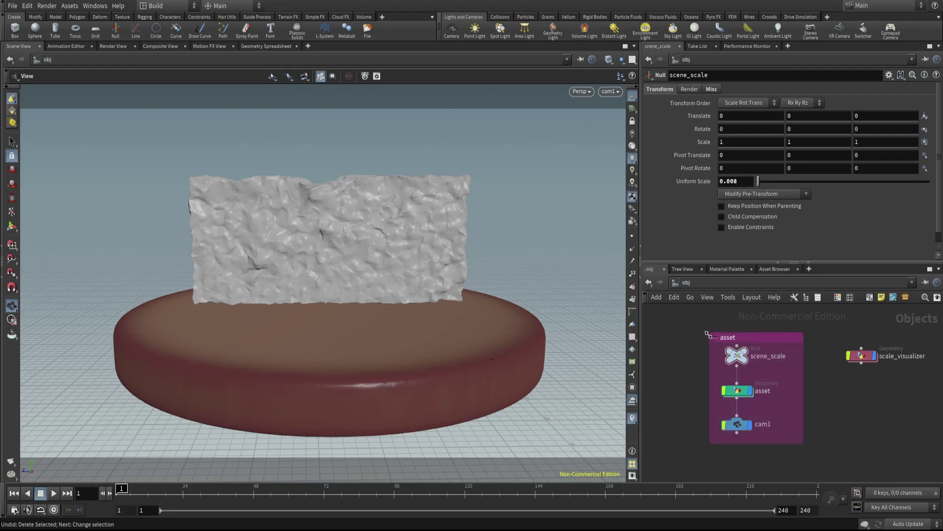
key("ctrl+s")
middle_click_drag(836, 411, 797, 398)
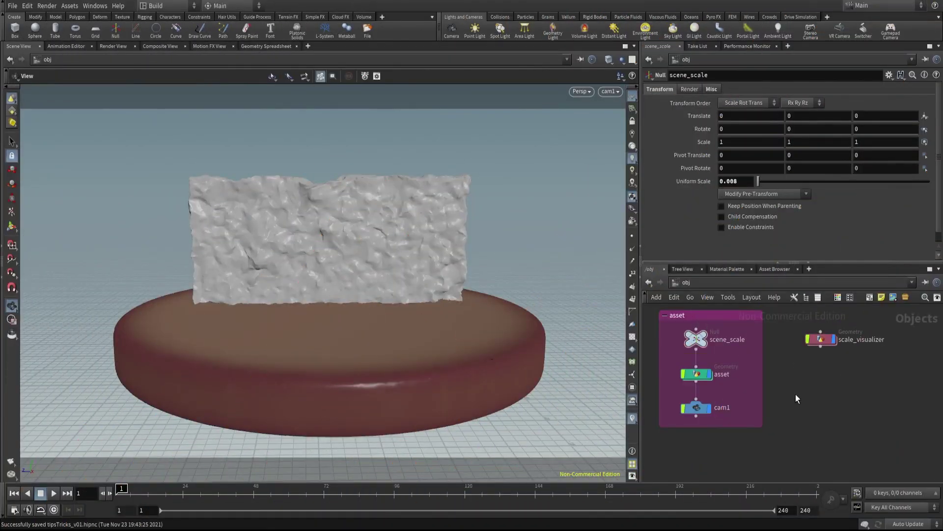
- Add a Geometry object below scale_visualizer
key("Tab")
type("ge")
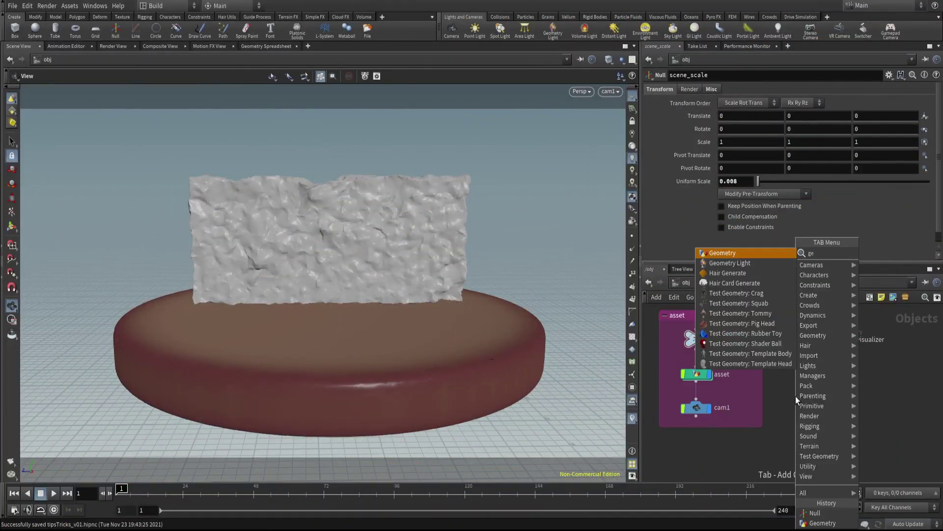
left_click(732, 253)
left_click(820, 371)
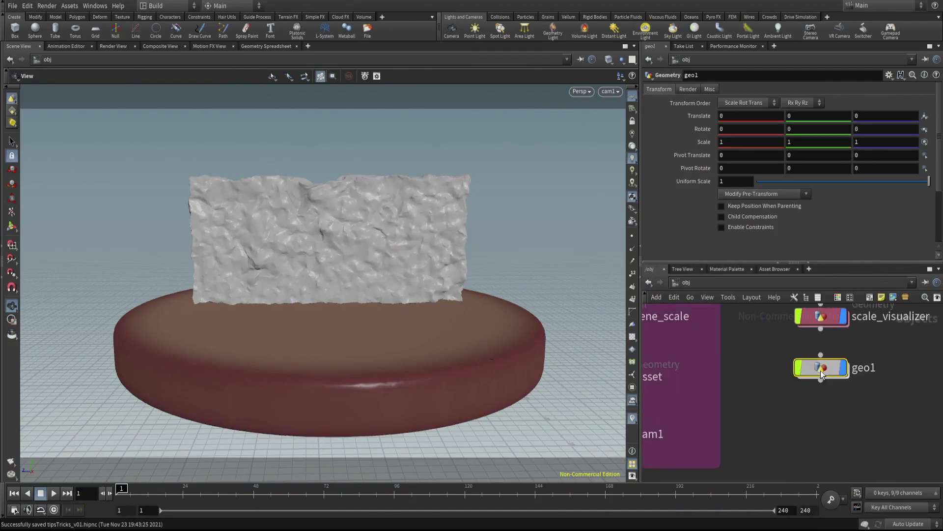
- Inside geo1, place an RBD Bullet Solver as an example and delete it
double_click(813, 358)
key("Tab")
type("rbd bu")
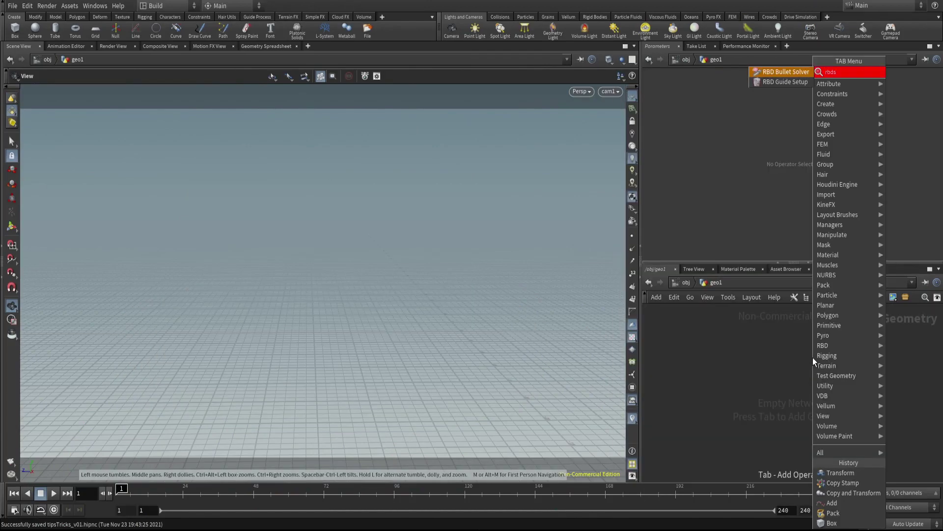
key("Return")
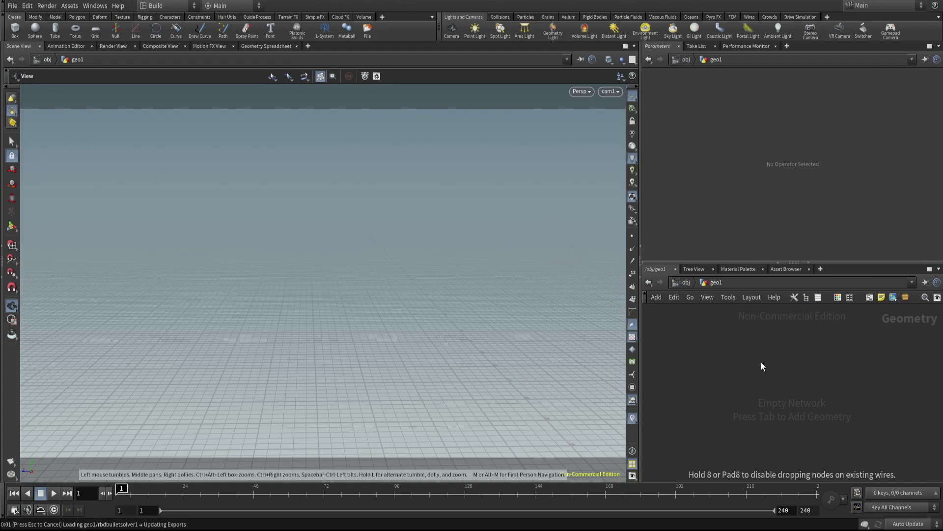
left_click(762, 367)
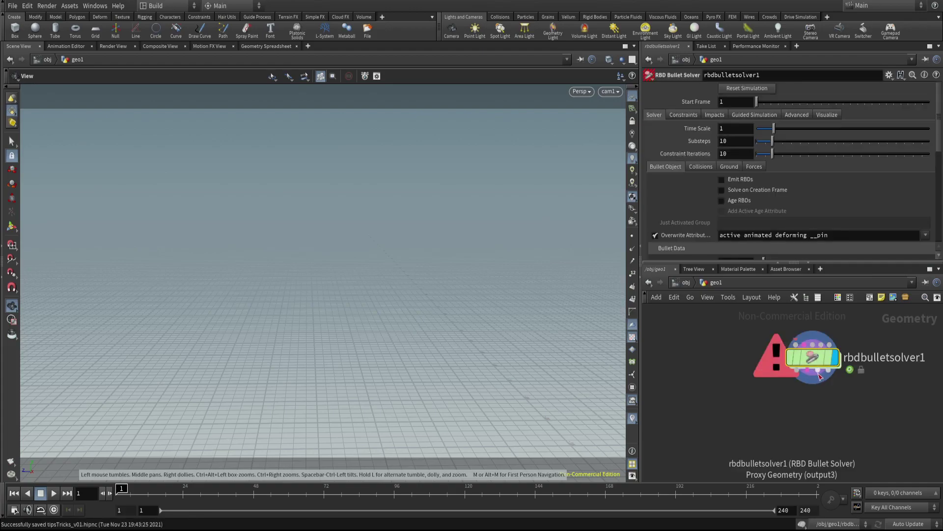
key("Delete")
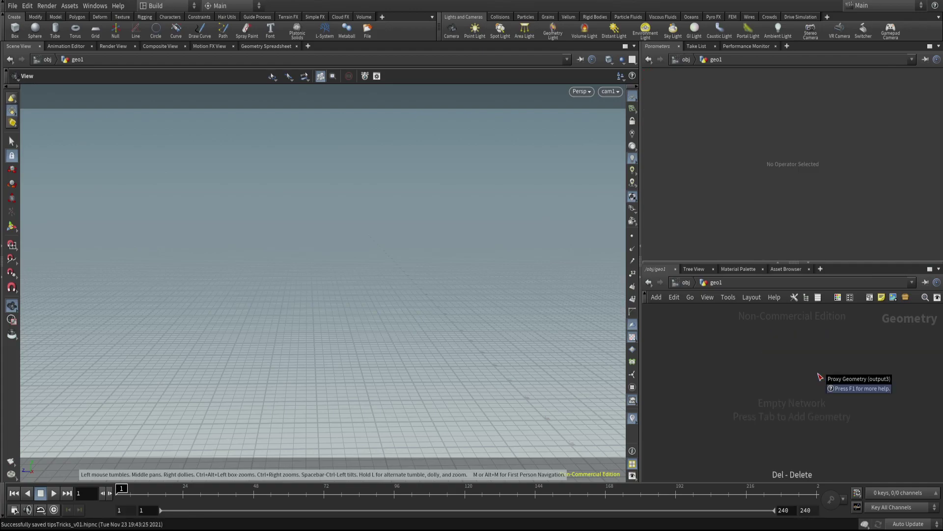
- At object level, show the Rigid Bodies shelf tools, then place a DOP Network beside geo1 and delete it
left_click(686, 283)
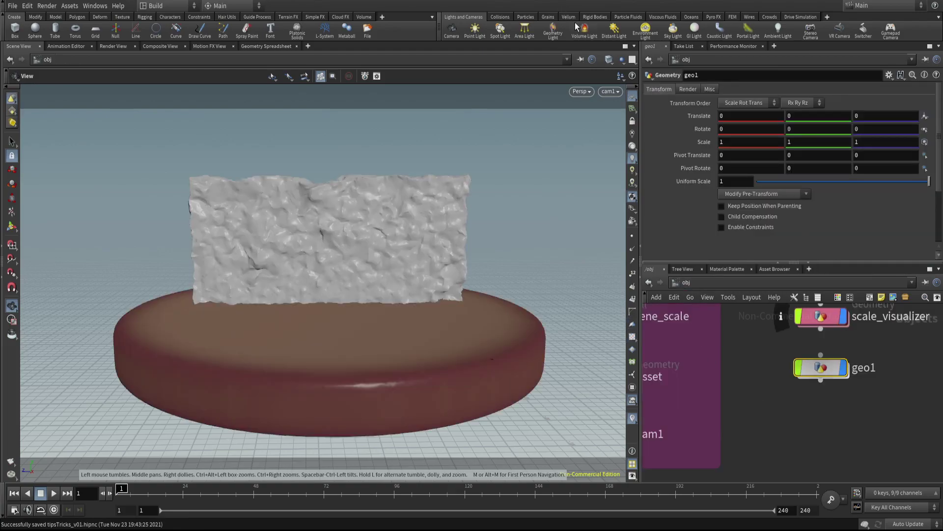
left_click(603, 18)
key("h")
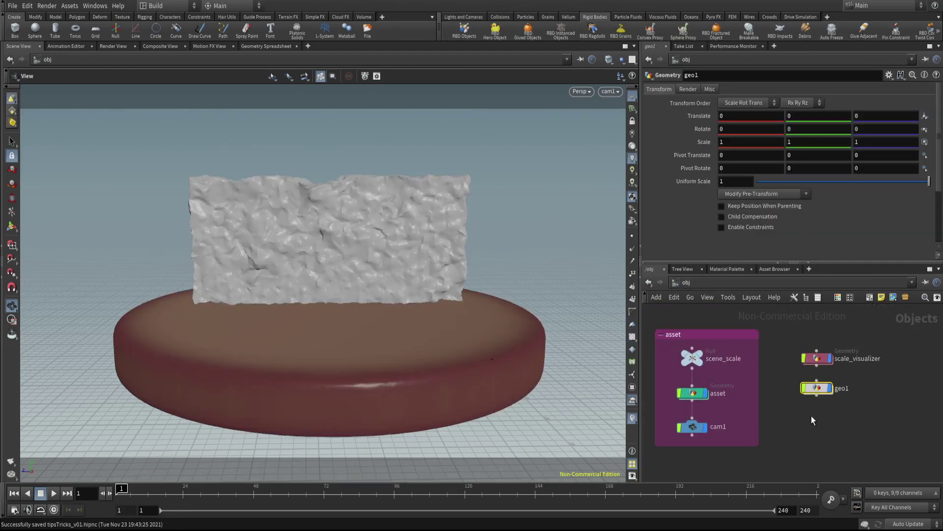
key("Tab")
type("dop")
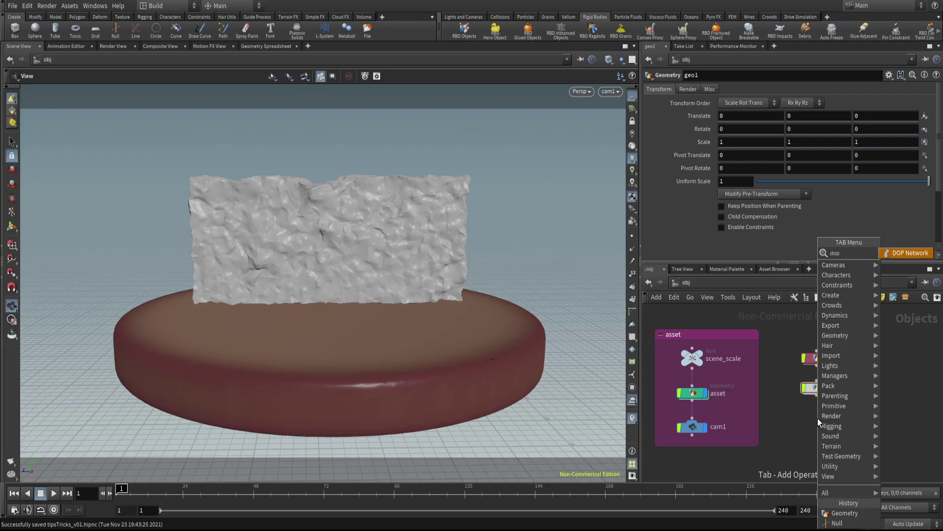
key("Return")
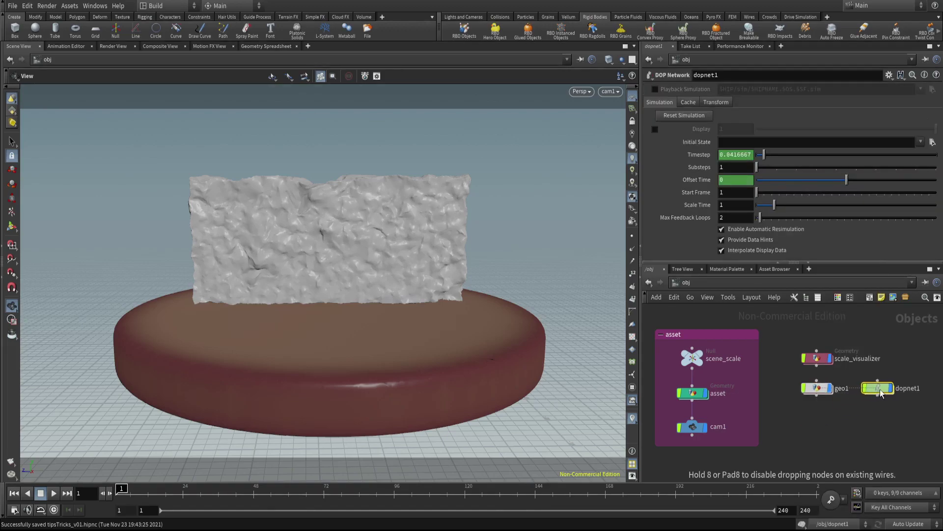
left_click(895, 406)
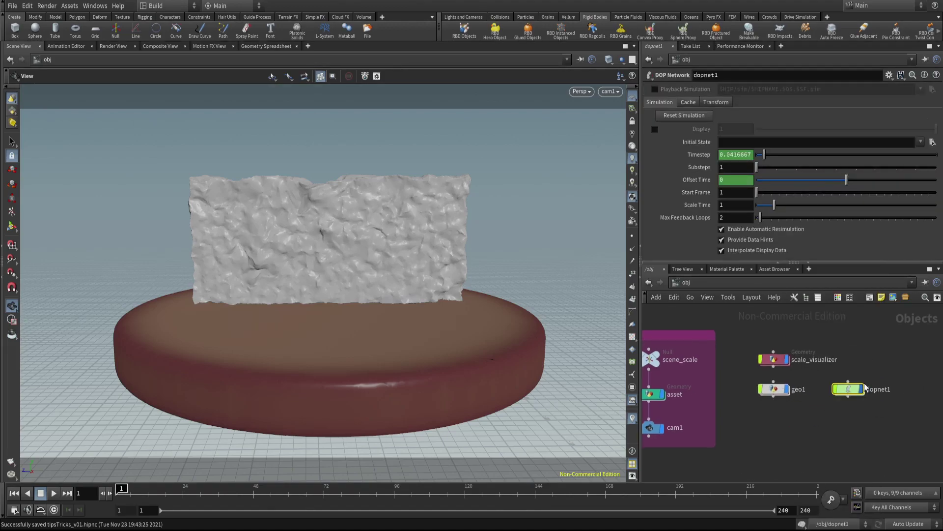
key("Delete")
- Inside geo1, place a DOP Network as an example and delete it
double_click(774, 388)
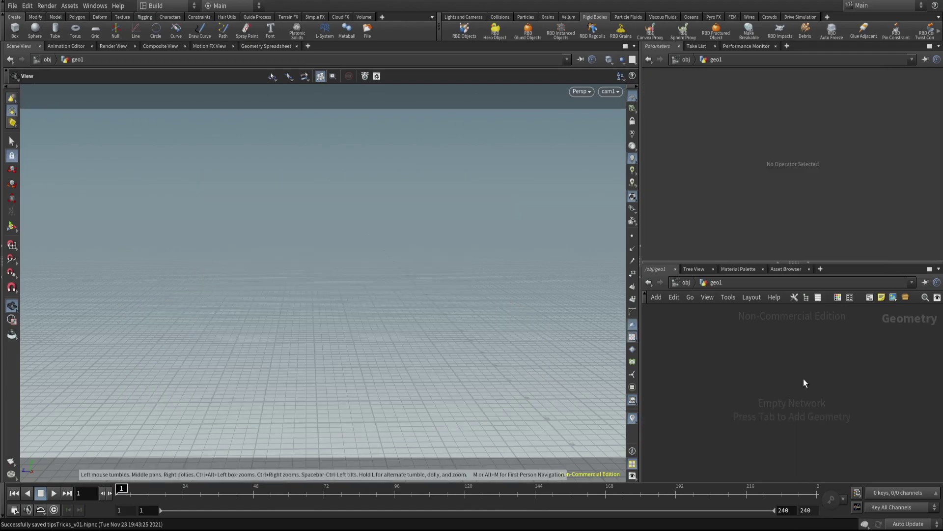
key("Tab")
type("dop")
key("Return")
left_click(786, 368)
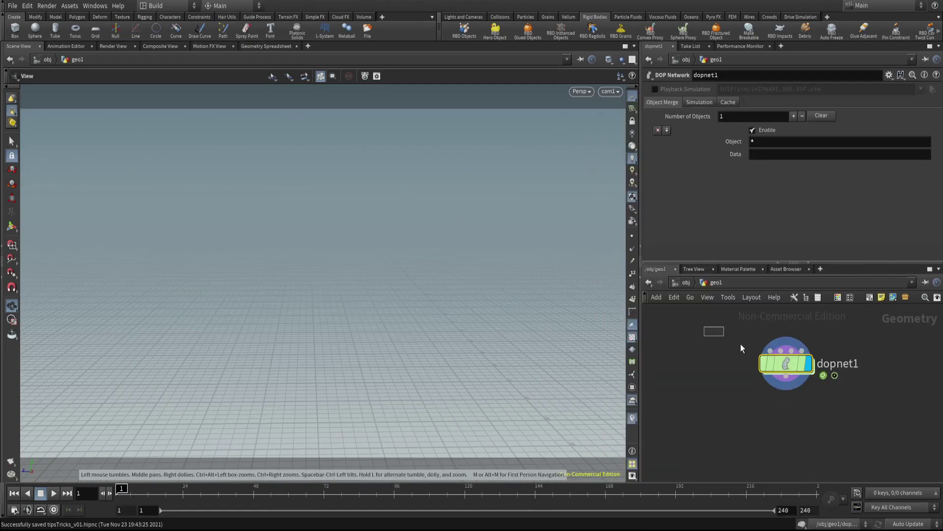
key("Delete")
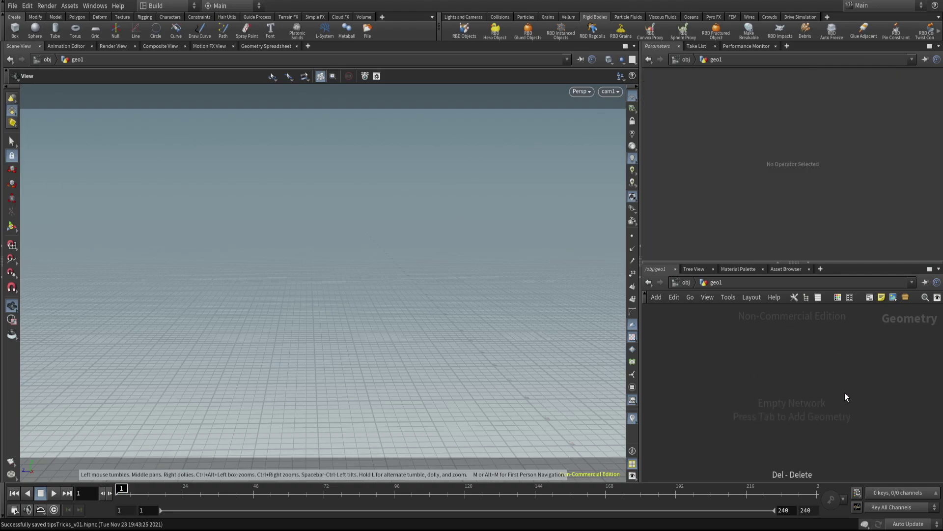
- Return to object level and rename geo1 as RBD_sim
left_click(686, 283)
double_click(799, 389)
type("RB")
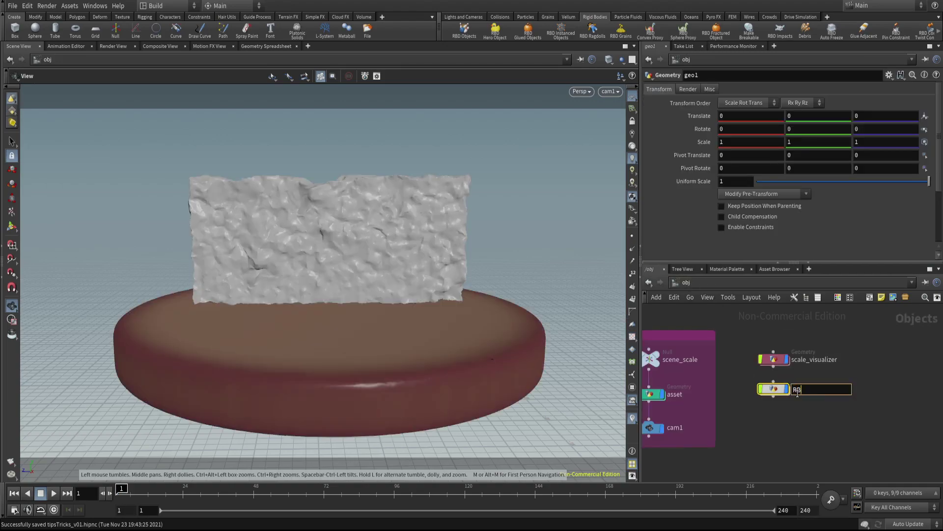
type("D_sim")
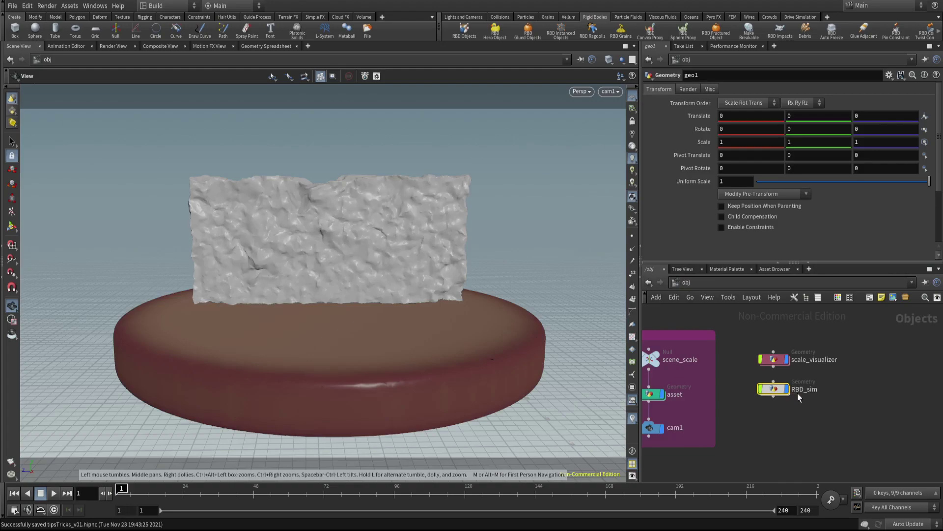
key("Return")
- Copy the OUT_asset null and reference /obj/asset/OUT_asset in an Object Merge inside RBD_sim, with Transform set to Into This Object
double_click(781, 394)
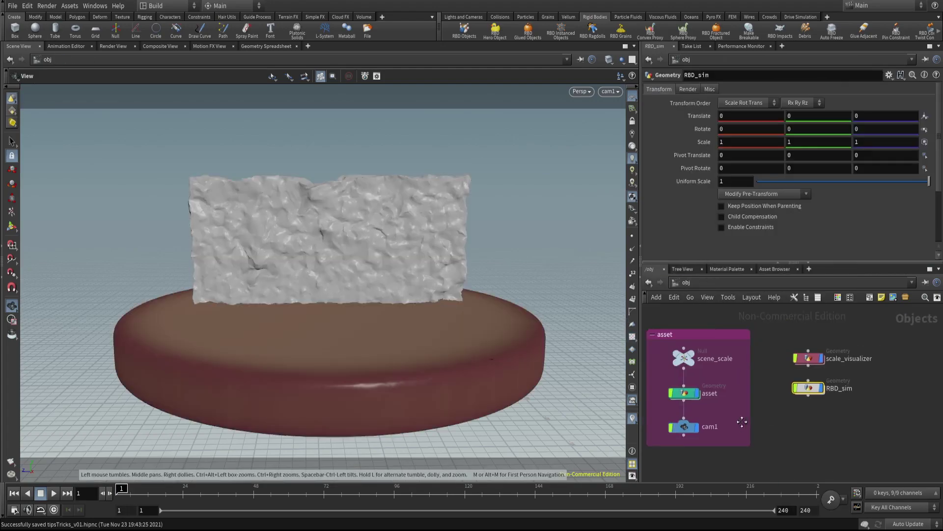
key("ctrl+c")
left_click(683, 285)
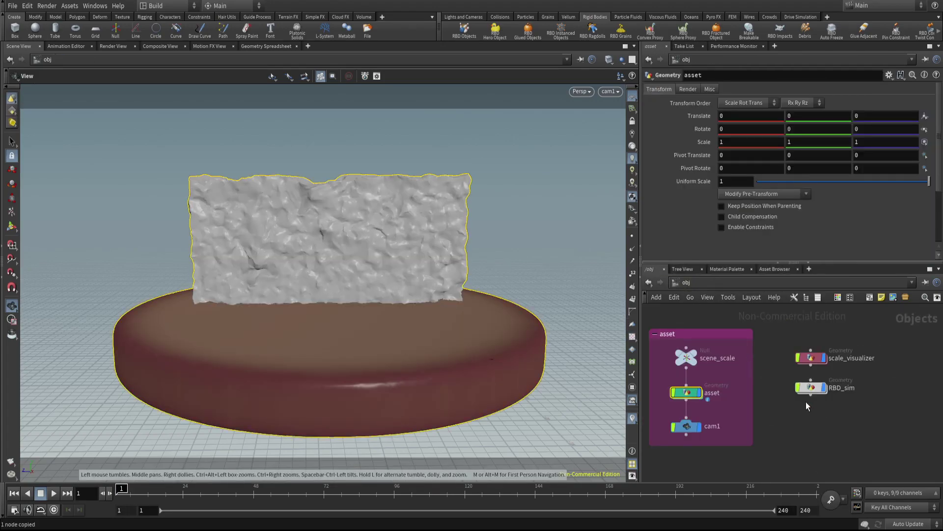
double_click(810, 392)
left_click(763, 116)
key("ctrl+v")
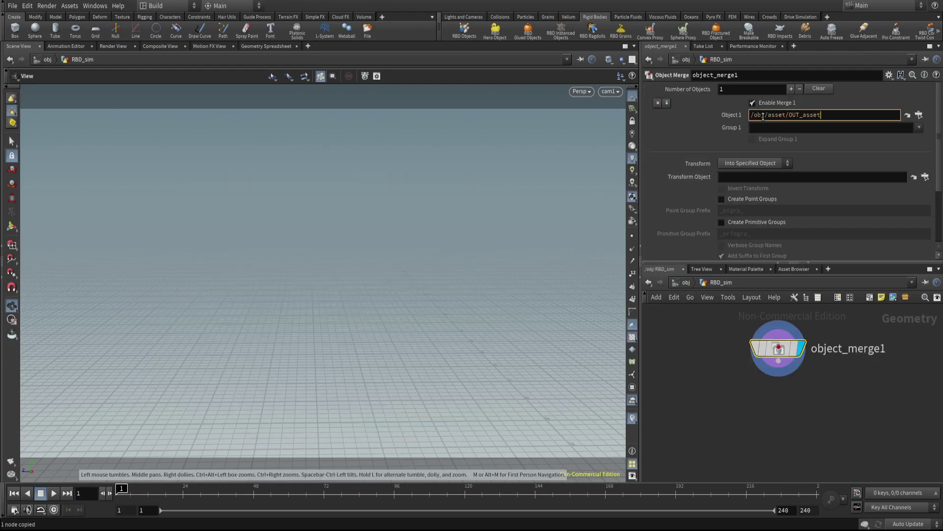
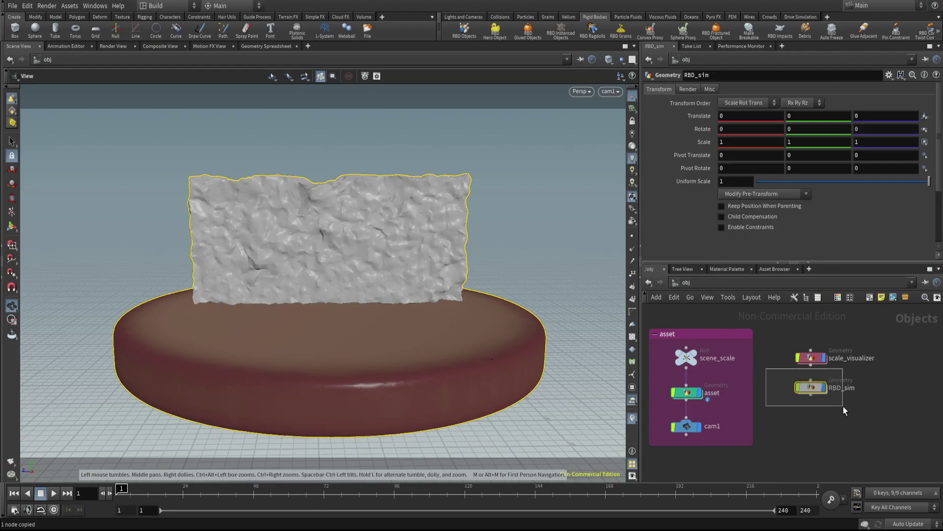
- Colour the RBD_sim object node light green and go back inside it
key("c")
left_click(896, 438)
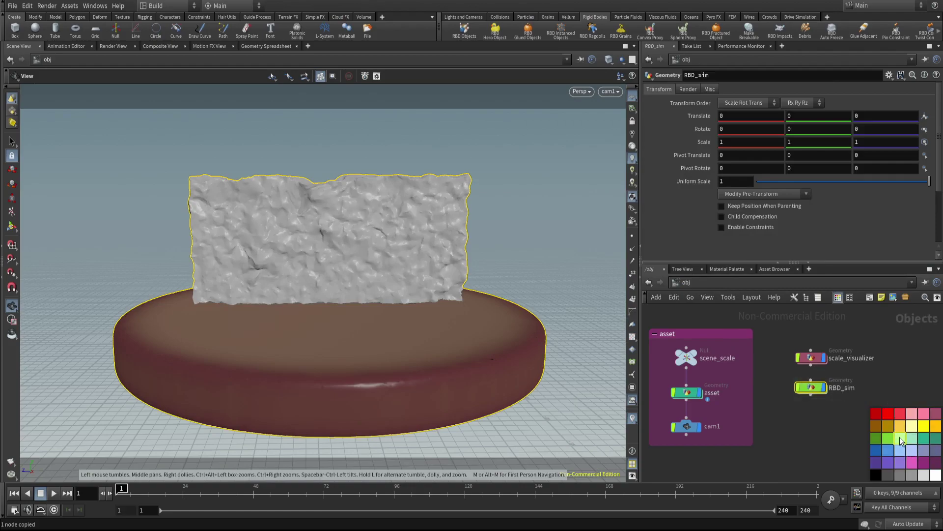
double_click(812, 386)
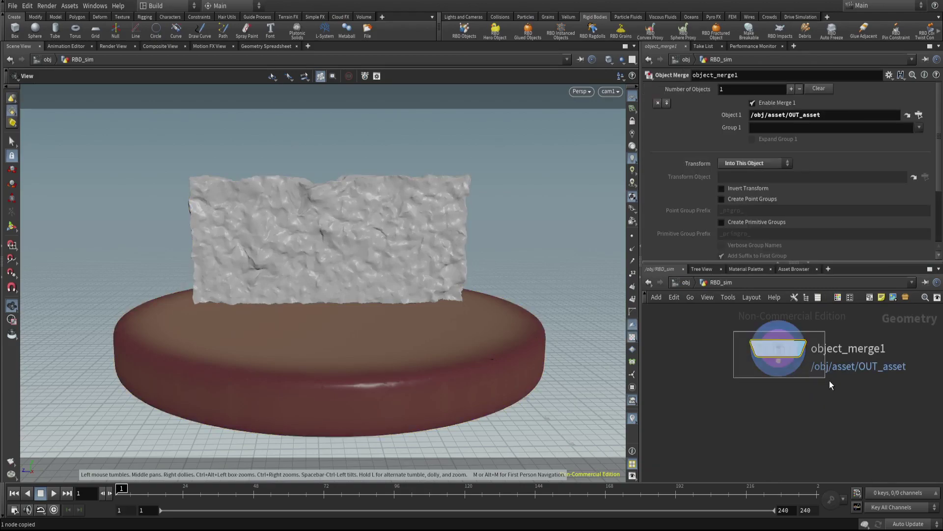
- With the Select tool, list the merged geometry's parts by name attribute and inspect the information of object_merge1
left_click(11, 142)
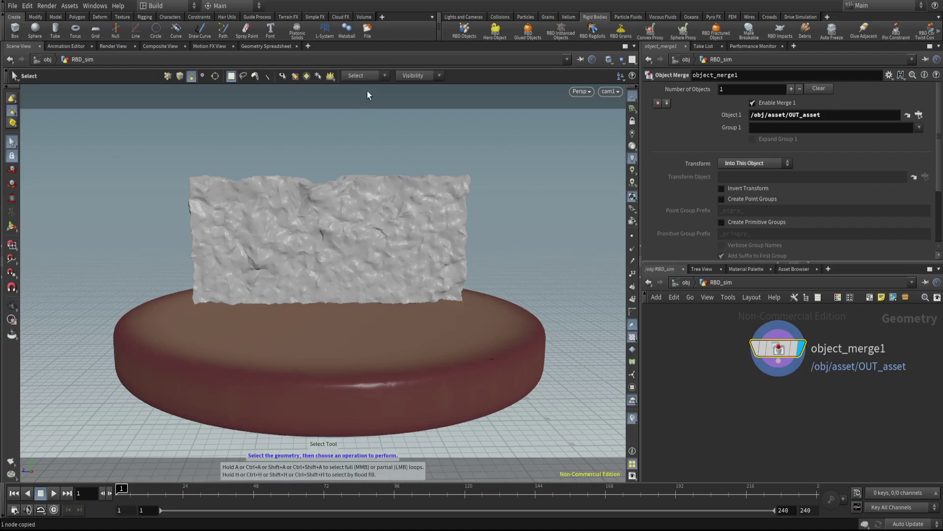
left_click(367, 73)
left_click(366, 125)
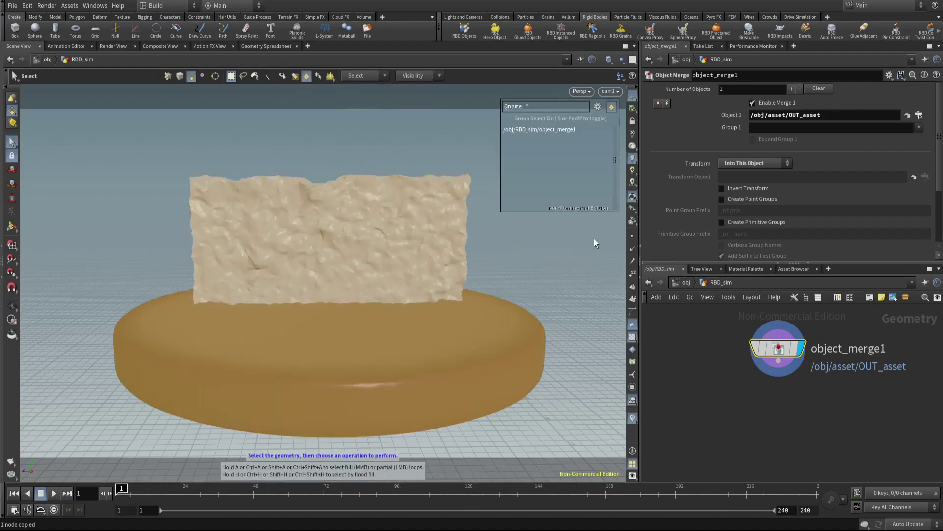
middle_click(778, 348)
- Add an Unpack node below object_merge1, display it and inspect its geometry attributes
left_click(744, 432)
key("Tab")
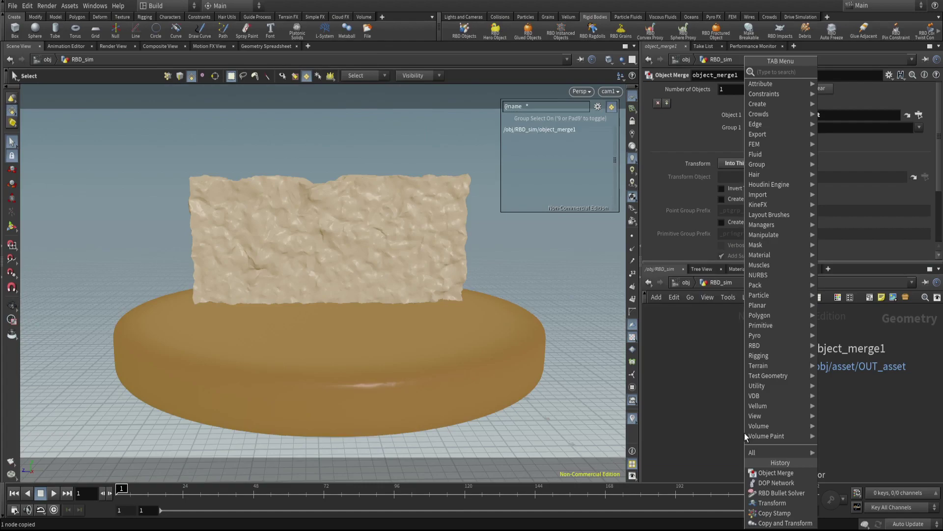
mouse_move(781, 293)
left_click(836, 94)
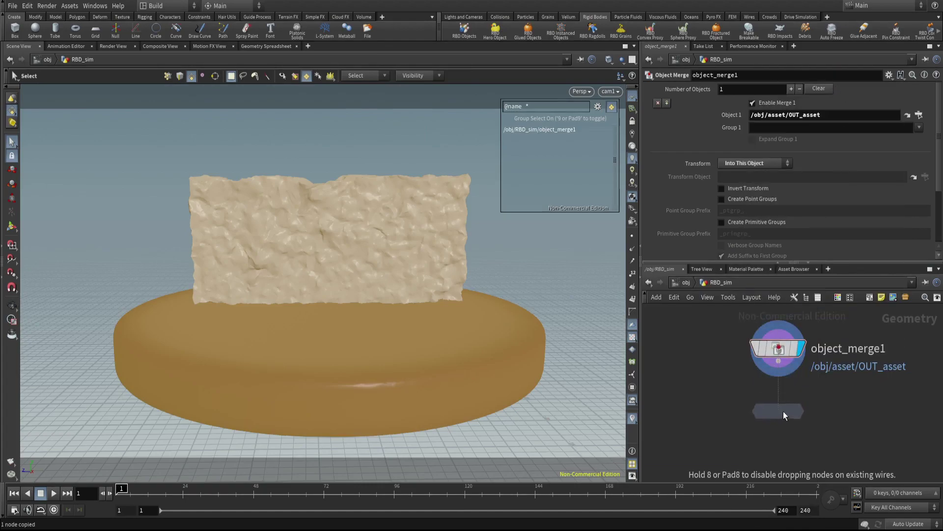
left_click(784, 411)
middle_click(785, 411)
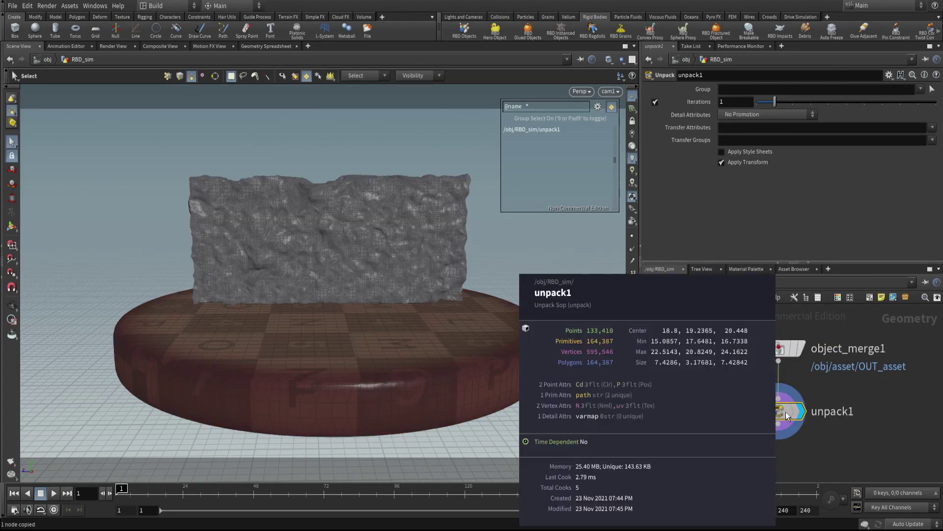
- Select the stone in the viewport using Alembic path groups and separate it from the base with a Split node
left_click(364, 76)
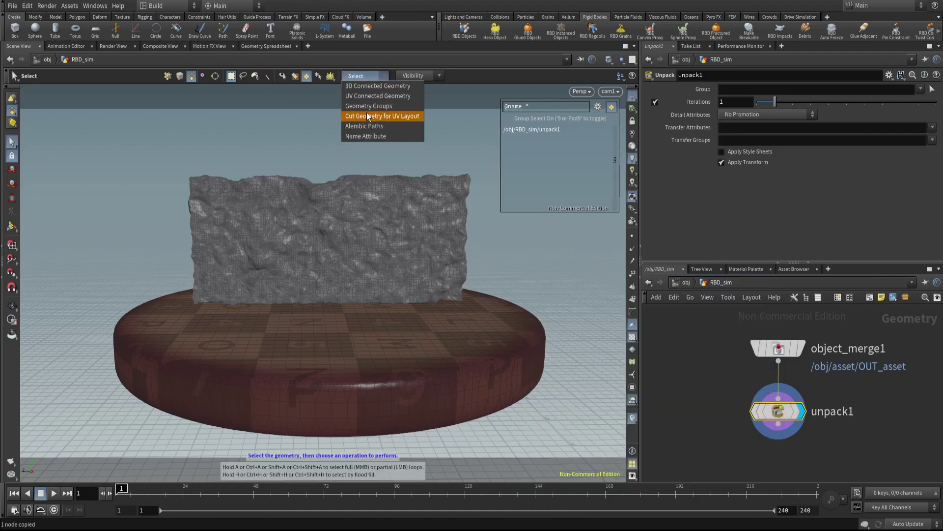
left_click(367, 136)
left_click(365, 76)
left_click(366, 136)
left_click(328, 220)
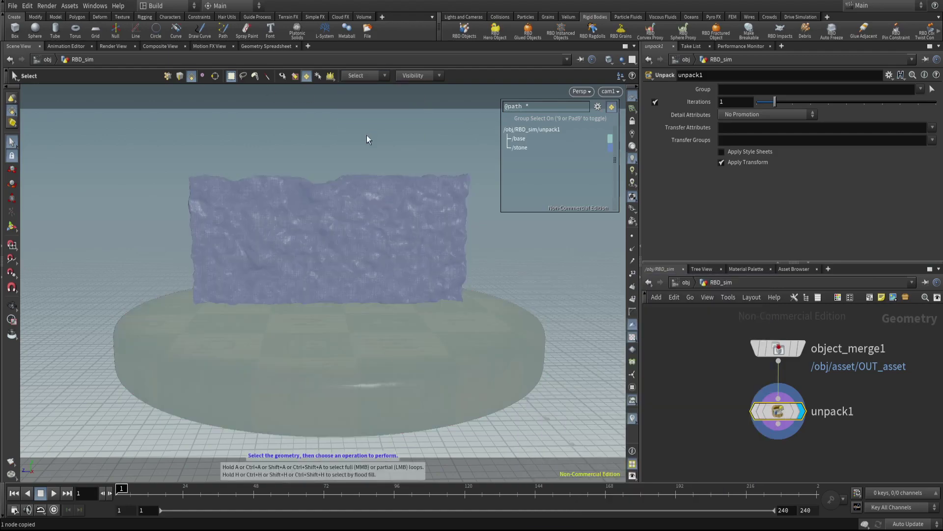
key("Tab")
type("spl")
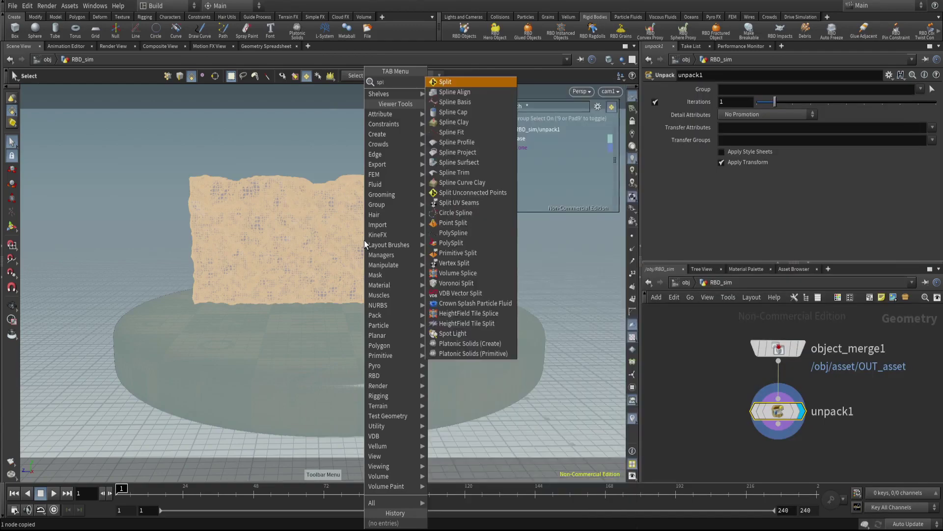
key("Return")
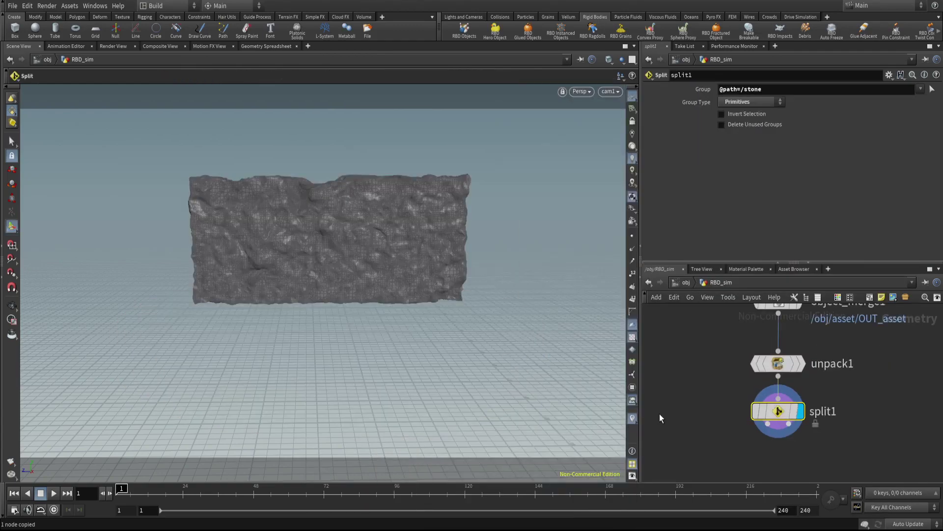
- Switch the viewport shading to Smooth Shaded and rename the split node as split_stone
left_click(610, 60)
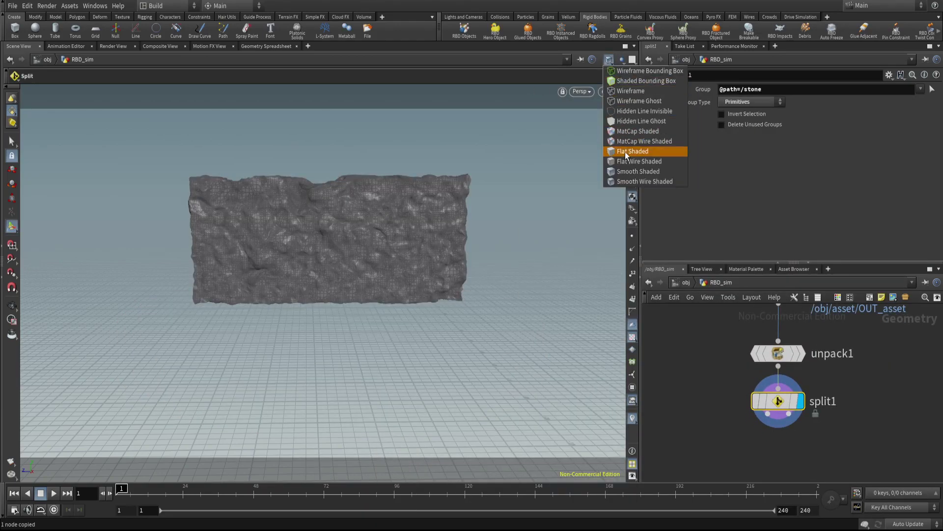
left_click(629, 175)
scroll(691, 408, "down", 4)
left_click_drag(744, 398, 745, 406)
scroll(764, 392, "up", 4)
left_click(782, 405)
key("BackSpace")
type("_ston")
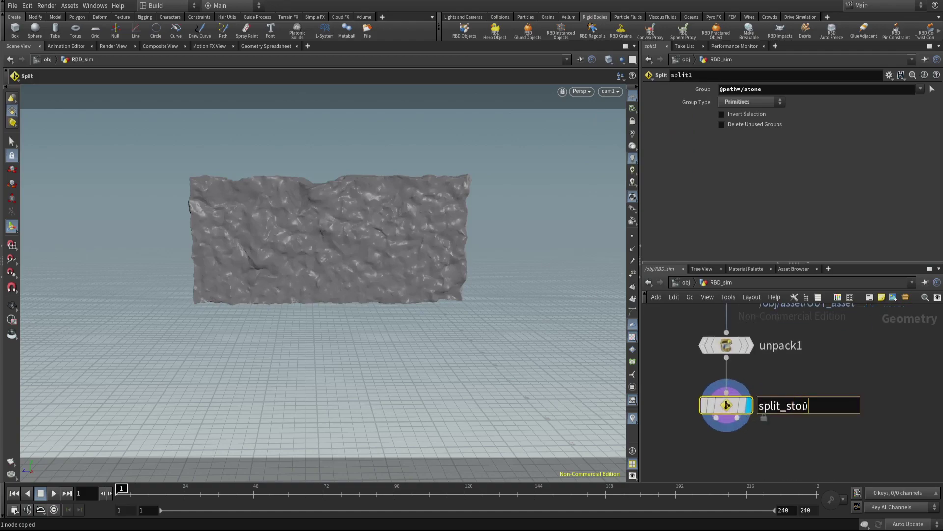
type("e")
key("Return")
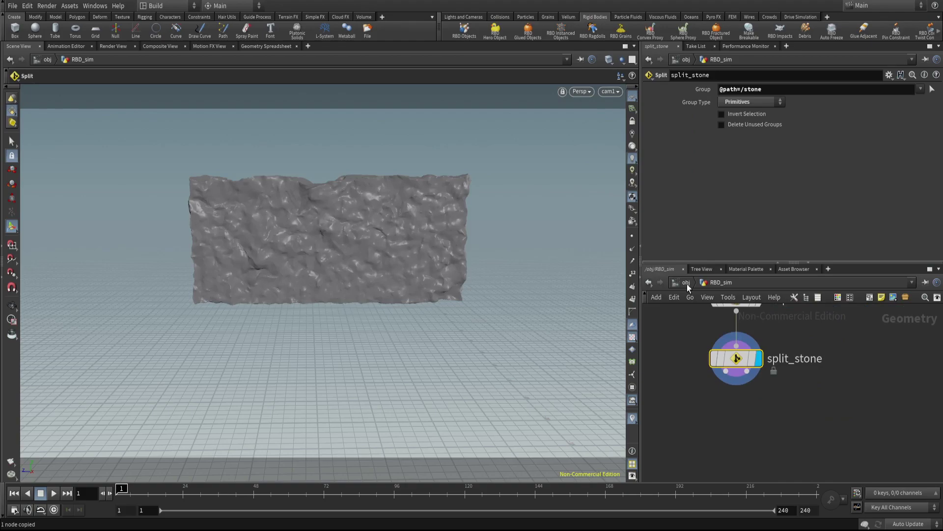
- From object level, apply a Voronoi Fracture to the stone in RBD_sim
left_click(687, 284)
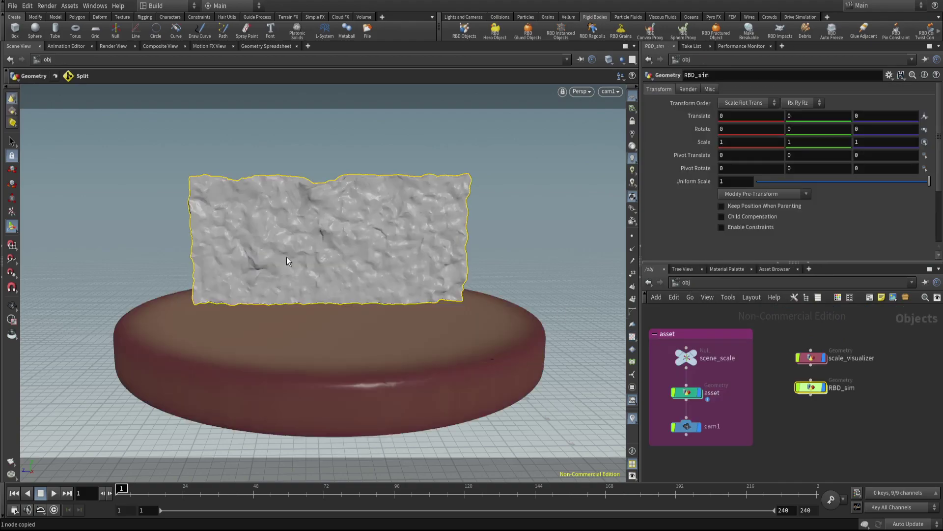
key("Tab")
type("voronoi")
key("Return")
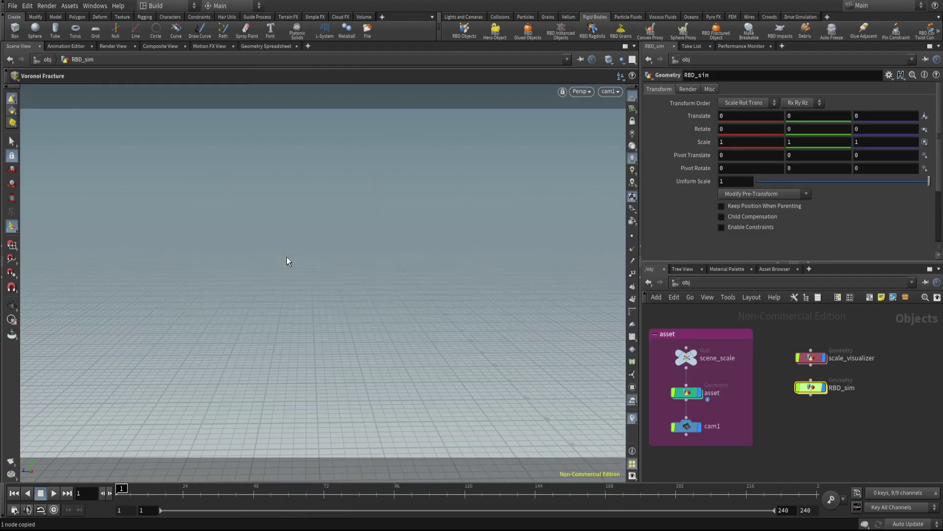
key("Return")
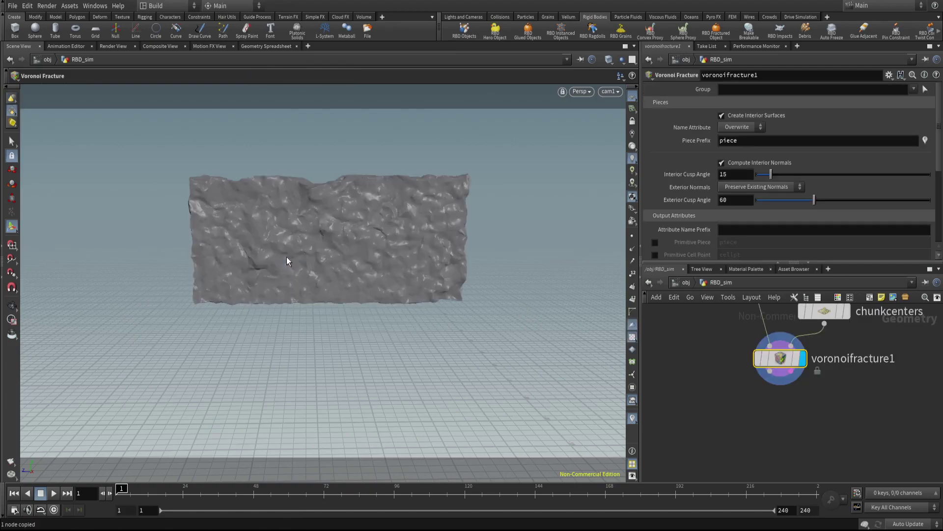
key("shift+w")
key("shift+w")
- Add an Exploded View node after voronoifracture1 and display it to check the fractured pieces
key("Tab")
type("exp")
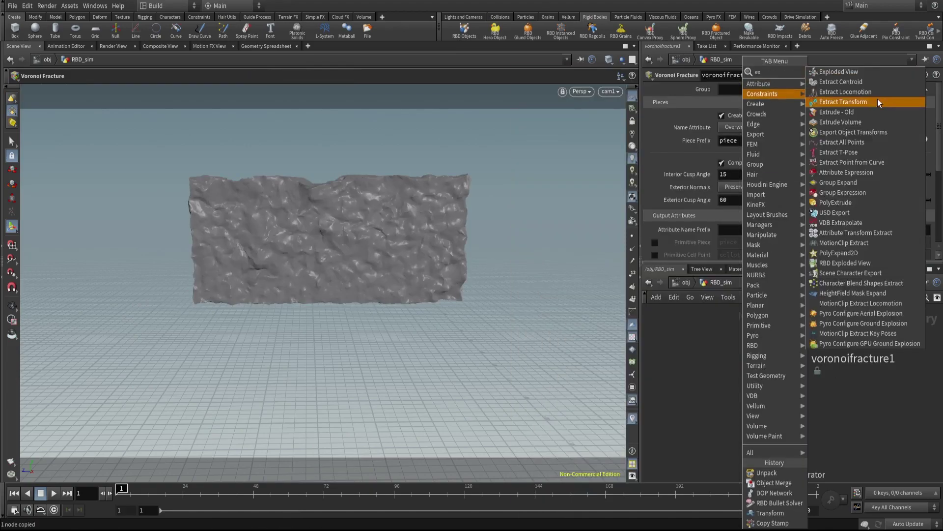
key("Return")
left_click(692, 413)
left_click_drag(693, 402, 770, 371)
left_click(716, 414)
- Set the Force Total Count of the chunkcenters scatter to 50
middle_click_drag(757, 324, 745, 388)
left_click(811, 375)
double_click(733, 187)
type("50")
key("Return")
key("Return")
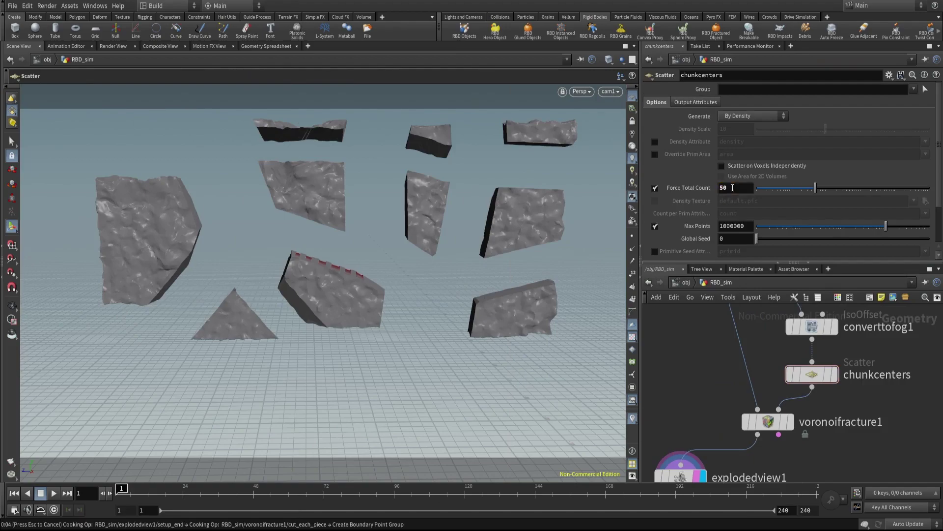
- Delete the Exploded View node below voronoifracture1
middle_click_drag(680, 395, 676, 341)
scroll(676, 340, "down", 2)
left_click(678, 398)
key("Delete")
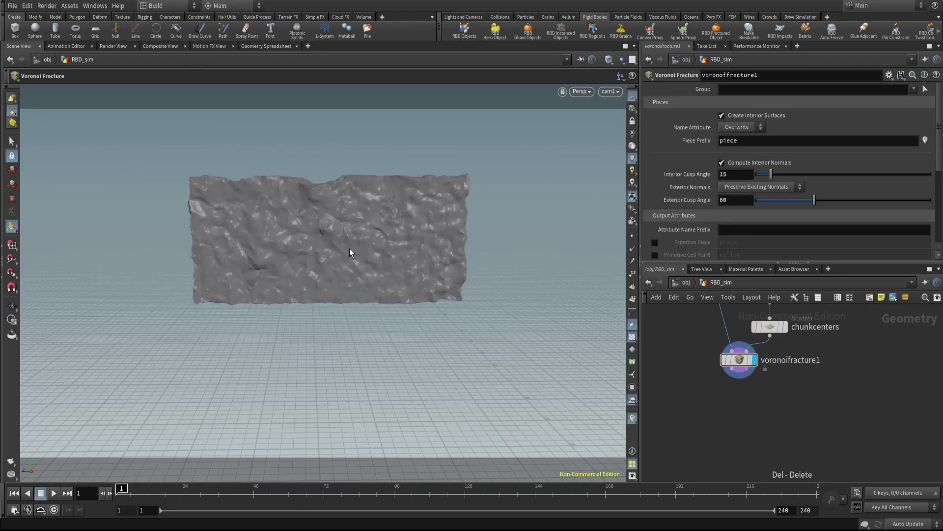
- Add a Null connected to the second output of split_stone and name it base
scroll(828, 351, "down", 3)
middle_click_drag(857, 314, 827, 352)
key("Tab")
type("null")
key("Return")
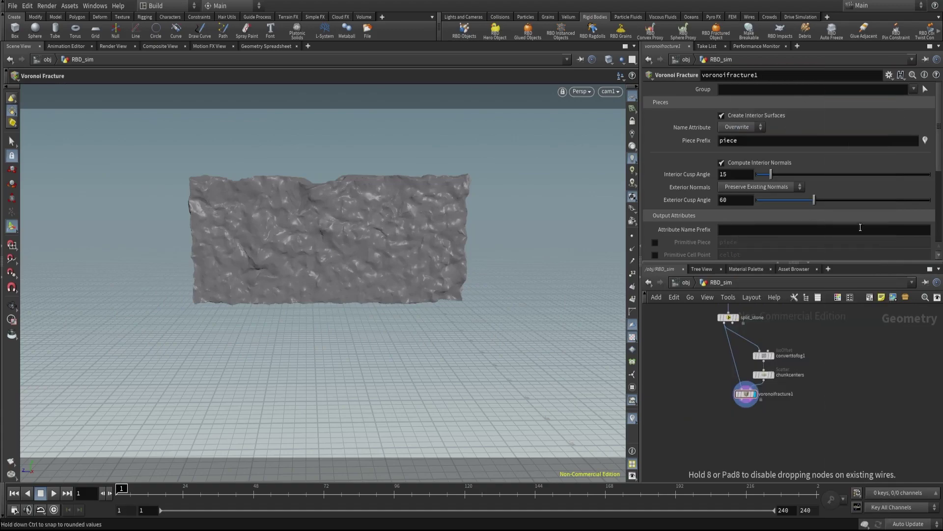
left_click(858, 374)
left_click(731, 322)
left_click(858, 367)
double_click(876, 373)
type("base")
key("Return")
- Move the converttofog1, chunkcenters and voronoifracture1 nodes closer beneath split_stone and save the scene
scroll(823, 387, "down", 1)
left_click_drag(700, 356, 837, 414)
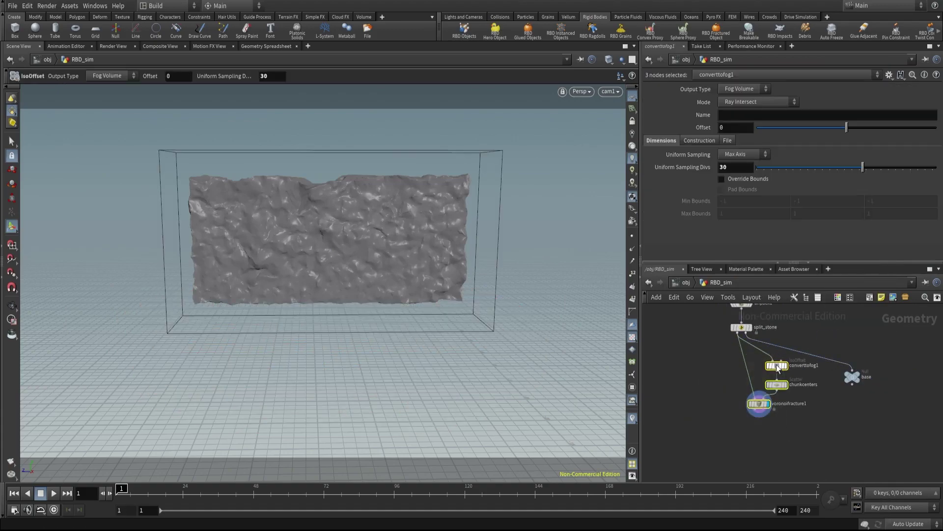
left_click_drag(778, 369, 735, 361)
left_click_drag(683, 391, 730, 416)
key("ctrl+s")
- Inside the RBD_sim object, add a DOP Network below the fracture nodes and rename it as RBD_sim
key("u")
left_click(809, 436)
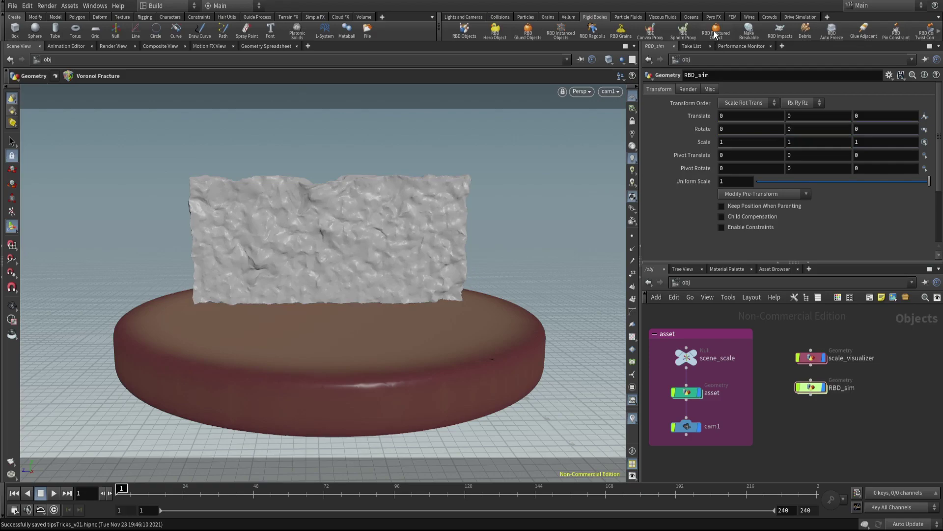
double_click(811, 388)
key("Tab")
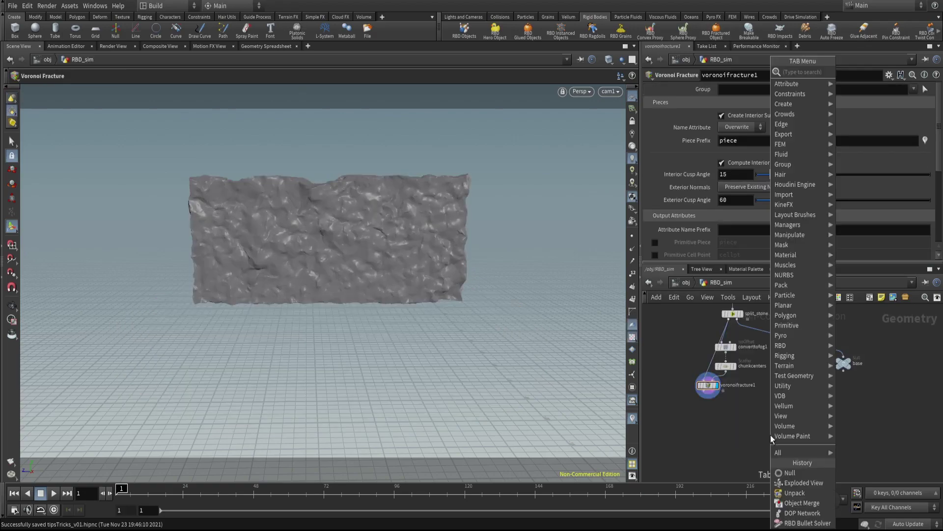
type("dop")
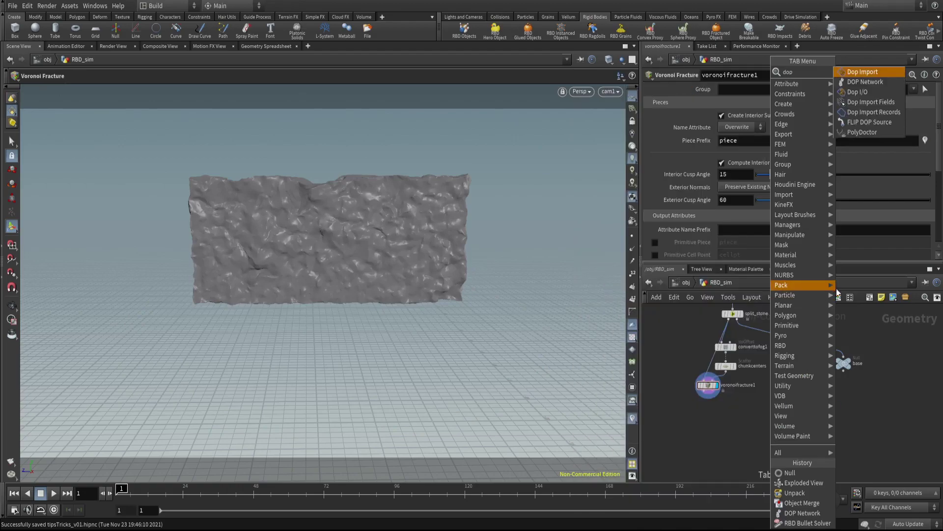
left_click(865, 82)
left_click(755, 425)
double_click(783, 424)
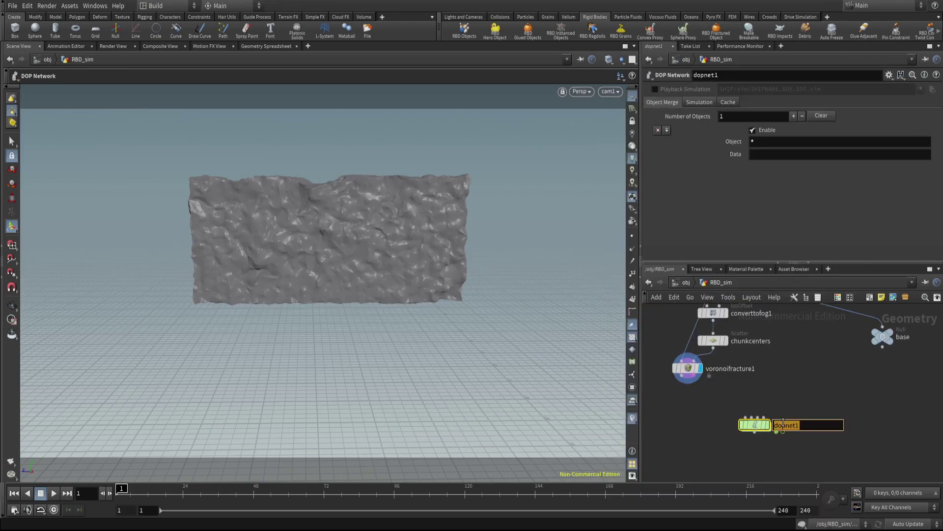
type("RBD_sim")
key("Return")
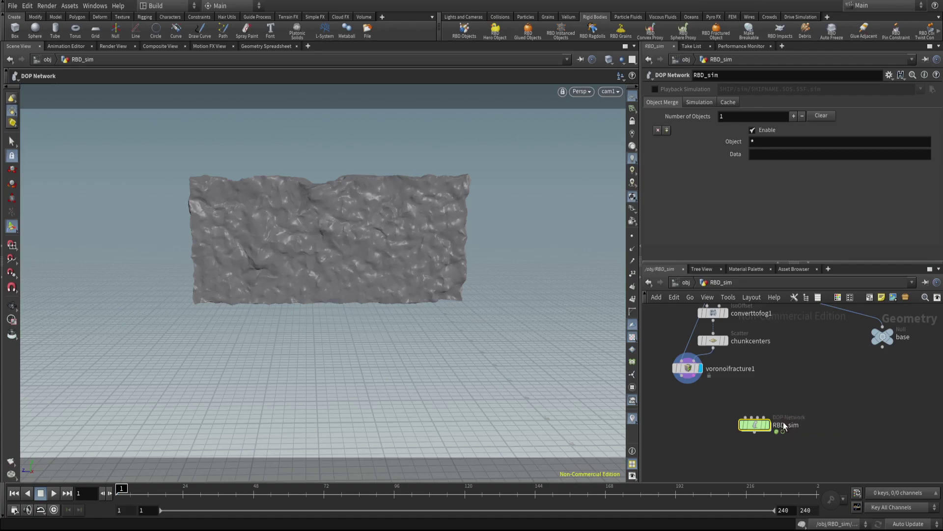
- Turn the RBD_sim object into an RBD Fractured Object of the RBD Packed Object type
left_click(686, 283)
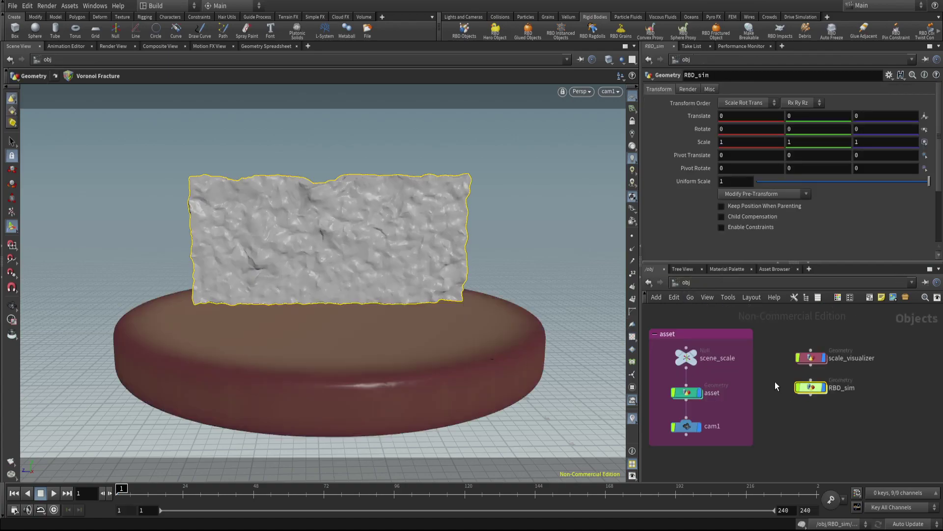
left_click(715, 35)
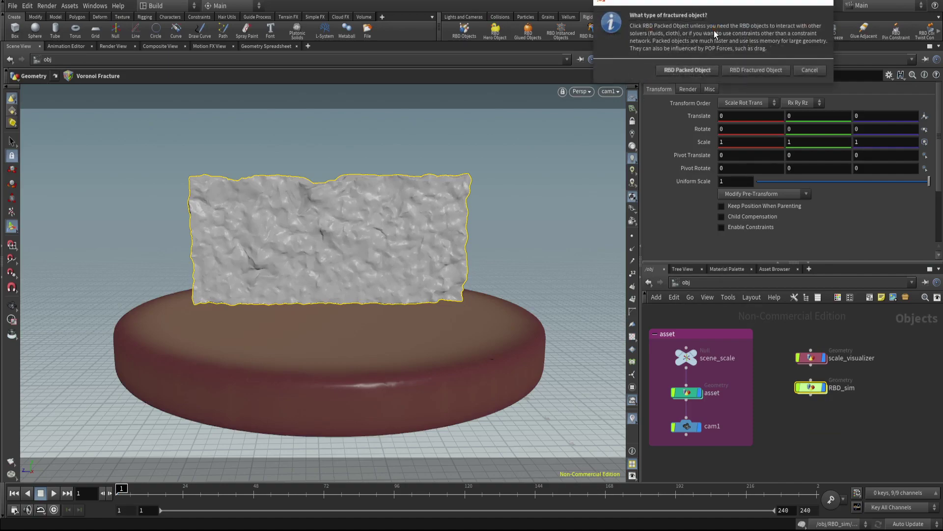
left_click(681, 70)
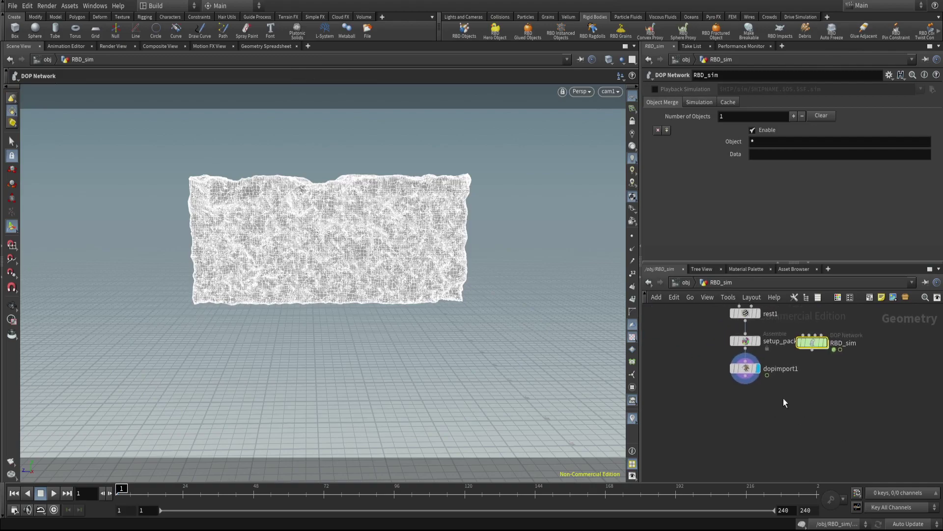
- Inside the RBD_sim DOP Network, lay out the nodes and delete the one between rigidbodysolver1 and output
left_click_drag(838, 389, 851, 440)
middle_click_drag(817, 422, 811, 370)
left_click_drag(843, 383, 856, 375)
double_click(856, 380)
key("l")
left_click_drag(749, 393, 829, 431)
key("Delete")
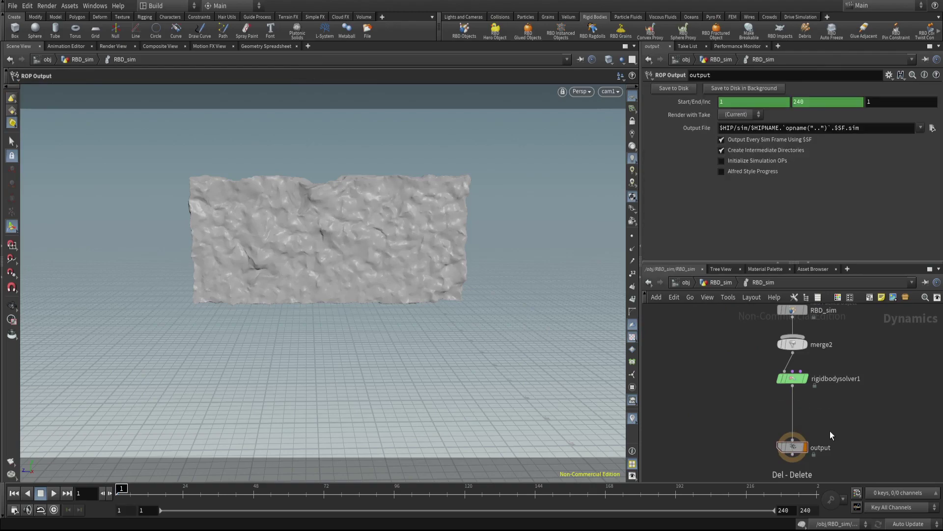
- Add a Gravity Force between rigidbodysolver1 and output
key("Tab")
type("gr")
left_click(756, 243)
left_click(793, 411)
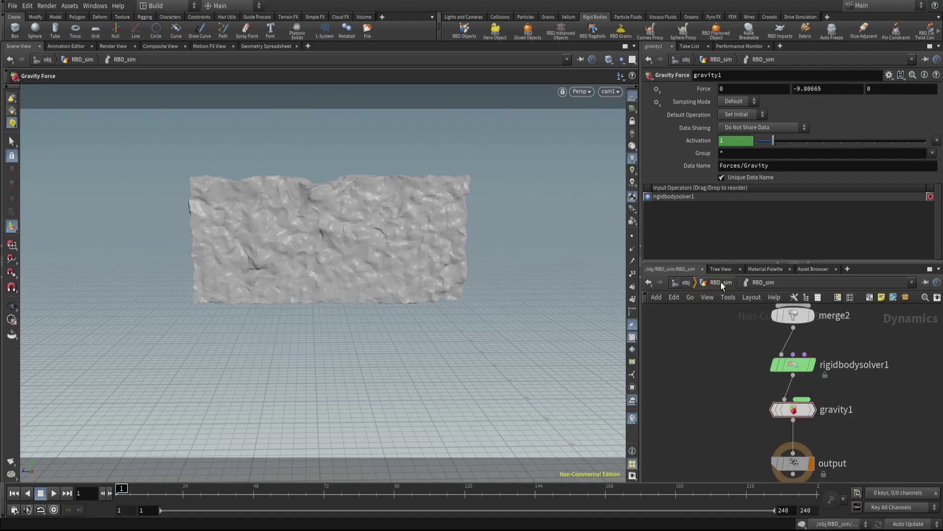
- Display the base null in the RBD_sim geometry network and turn off texture display in the viewport
left_click(721, 282)
scroll(822, 340, "up", 8)
scroll(915, 398, "up", 3)
left_click(858, 396)
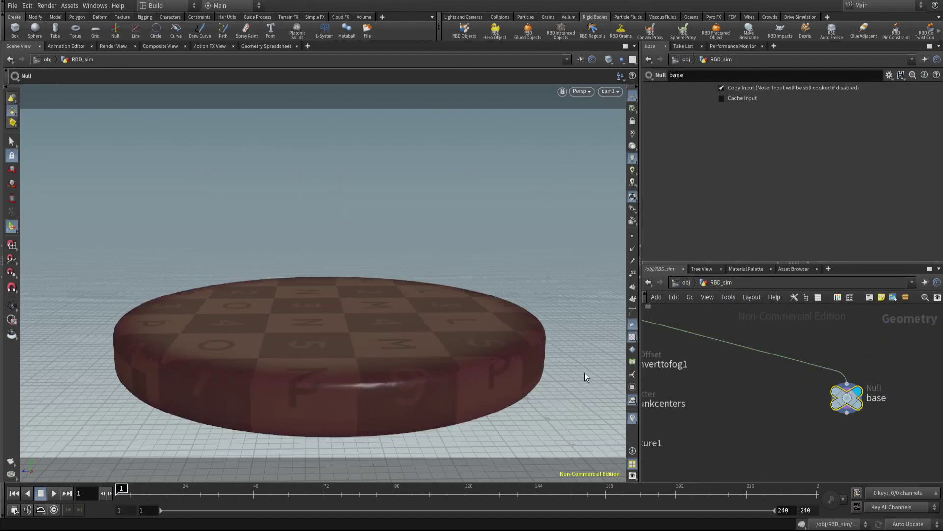
left_click(633, 337)
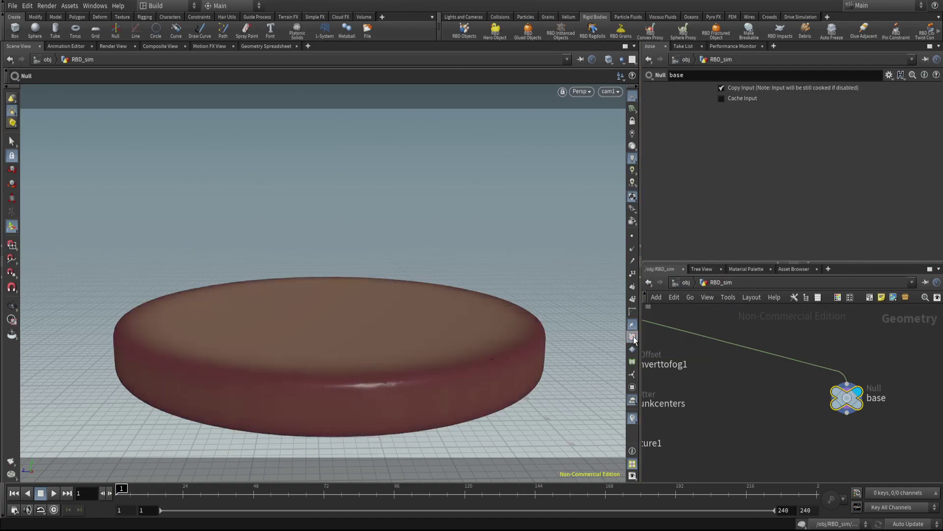
- Make the displayed base geometry a Static Object collider in the simulation
left_click(500, 17)
left_click(454, 30)
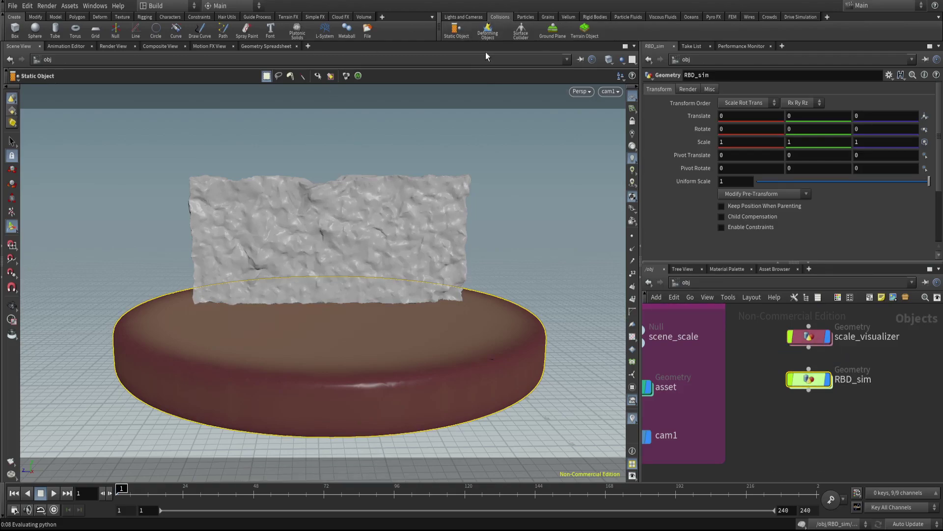
key("Return")
- Switch the wires to the rounded style and align the fracture and simulation nodes into a tidy column beneath split_stone
left_click_drag(774, 355, 766, 418)
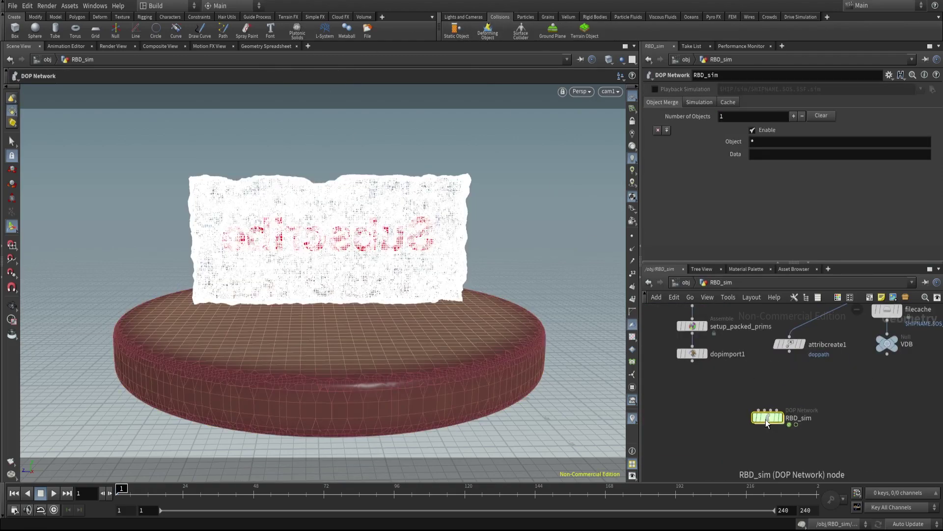
scroll(765, 417, "down", 3)
middle_click_drag(798, 351, 824, 379)
scroll(824, 378, "down", 2)
key("shift+s")
left_click_drag(733, 335, 782, 423)
left_click_drag(780, 347, 769, 370)
left_click(710, 373)
scroll(757, 352, "up", 3)
left_click_drag(757, 350, 767, 349)
middle_click_drag(717, 388, 717, 336)
- Place the RBD_sim DOP Network beneath dopimport1 and colour it red
left_click_drag(784, 420, 831, 439)
left_click_drag(823, 431, 742, 420)
key("c")
left_click(889, 414)
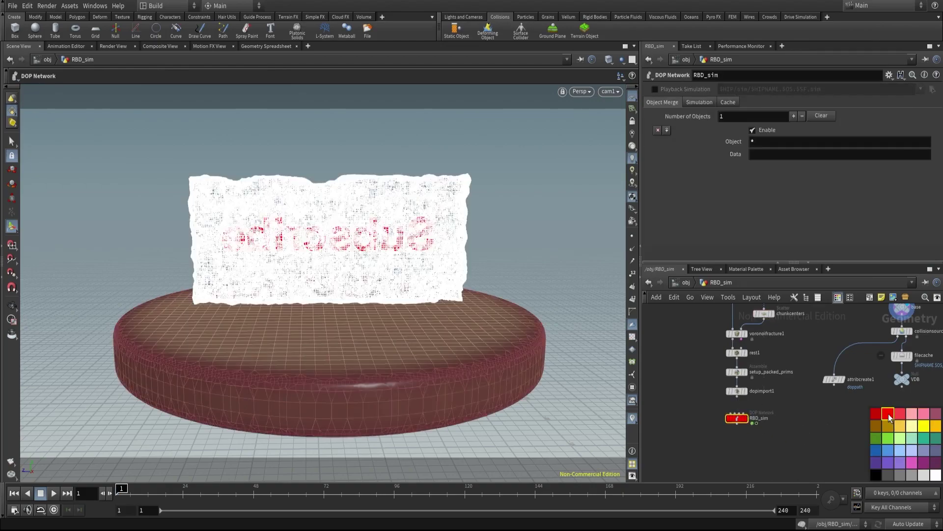
key("c")
- Lay out the nodes inside the RBD_sim DOP Network and play the simulation up to frame 22
scroll(753, 429, "up", 2)
double_click(726, 413)
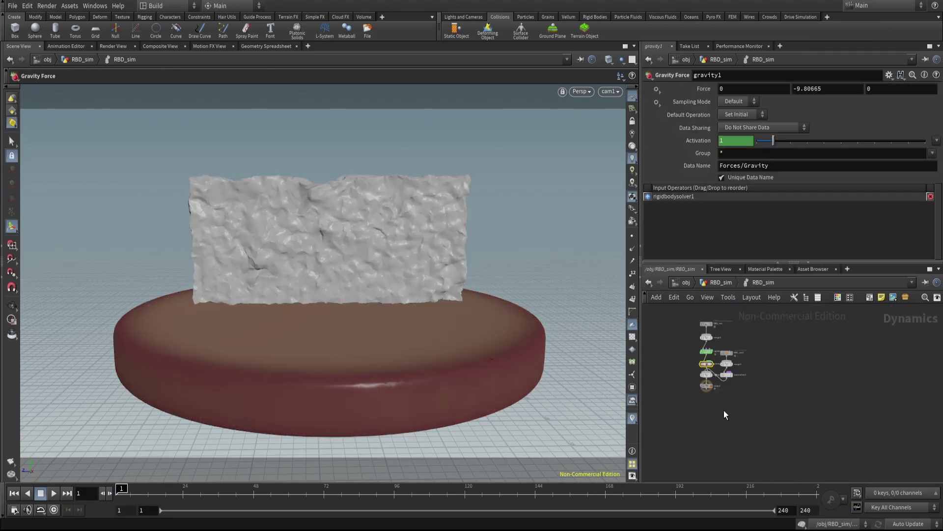
key("l")
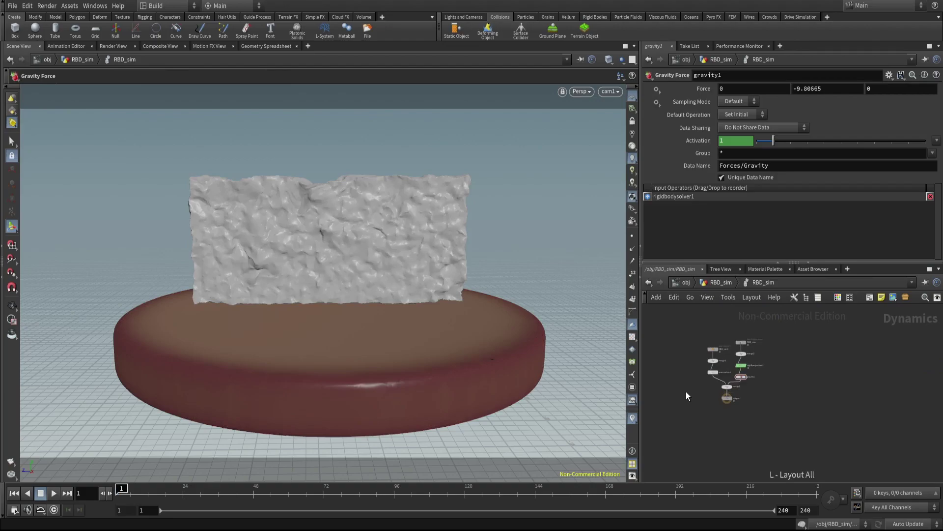
left_click(51, 494)
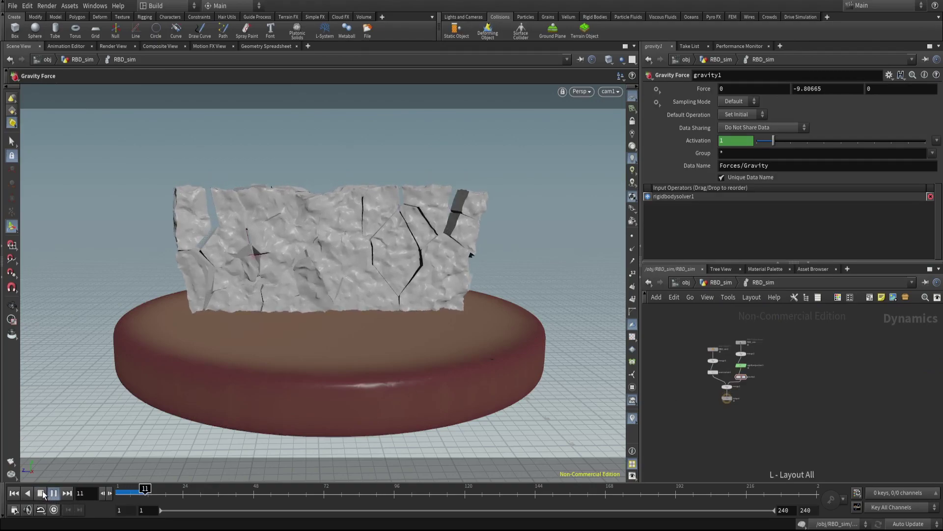
left_click(42, 494)
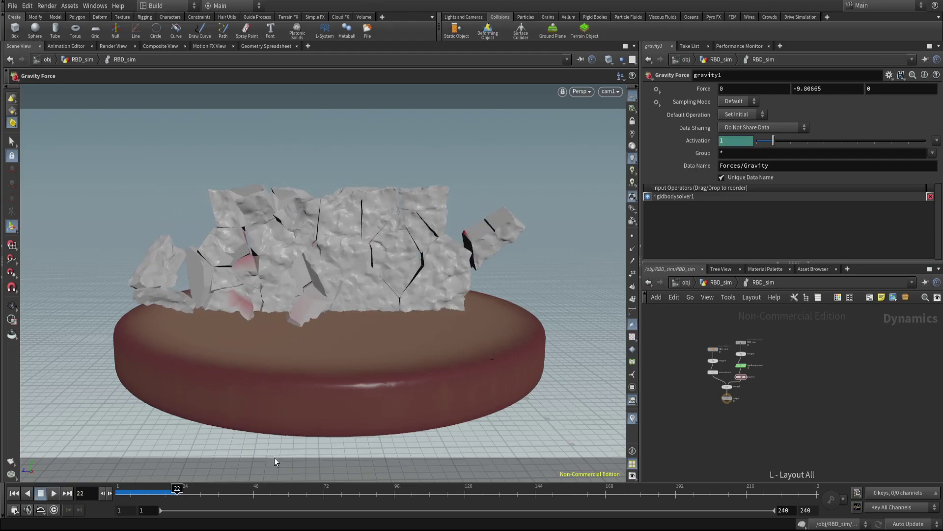
- Return to the RBD_sim geometry network and rewind the timeline to frame 1
left_click(721, 283)
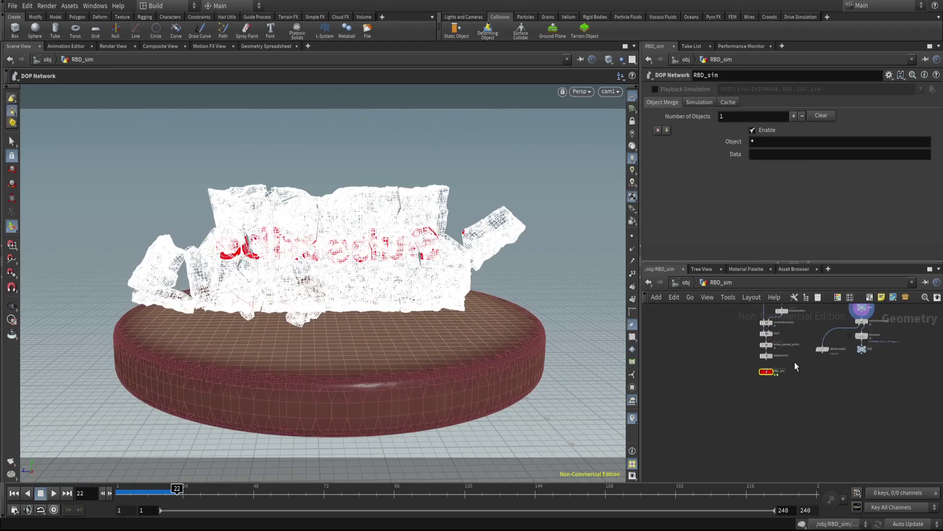
left_click_drag(800, 351, 851, 396)
left_click_drag(733, 399, 790, 421)
left_click(789, 422)
left_click(25, 492)
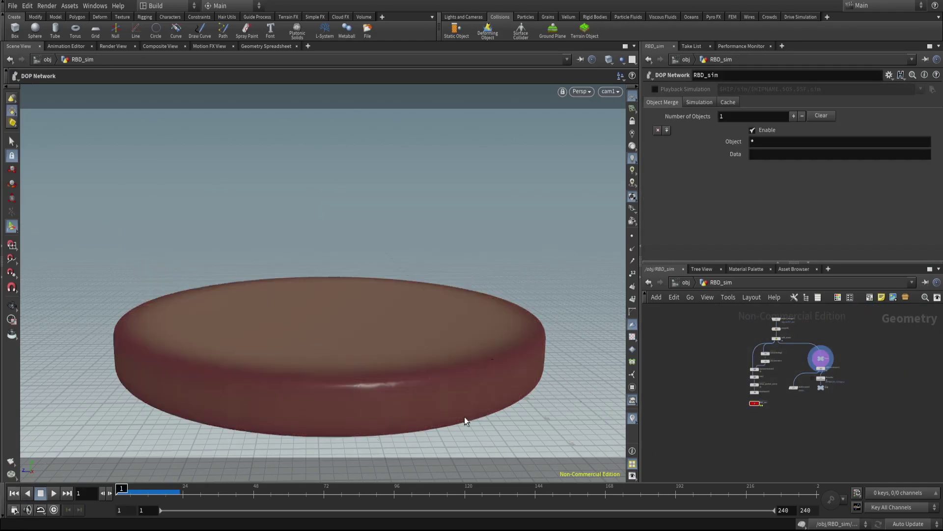
- Copy the whole fracture and simulation node setup and paste two copies, one beside it and one below
left_click_drag(718, 320, 854, 417)
key("ctrl+c")
key("ctrl+v")
left_click(900, 361)
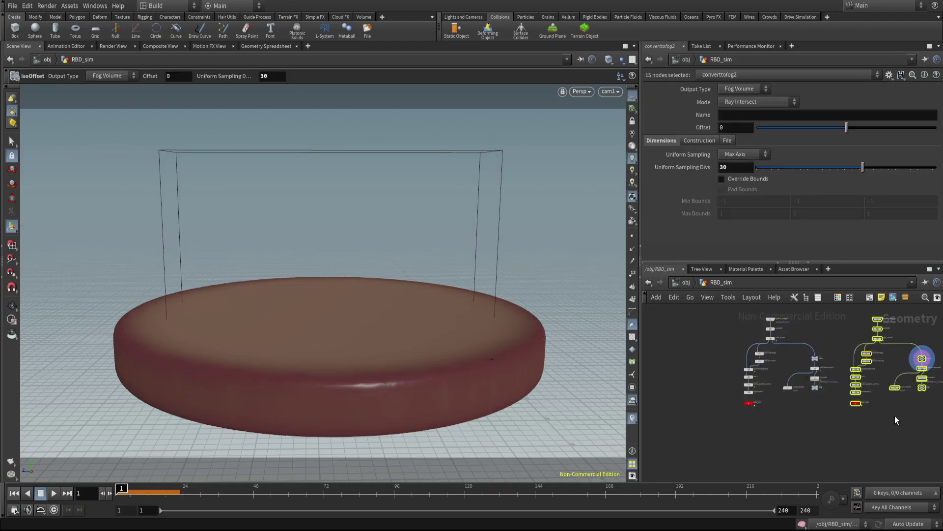
middle_click_drag(901, 361, 814, 362)
key("ctrl+v")
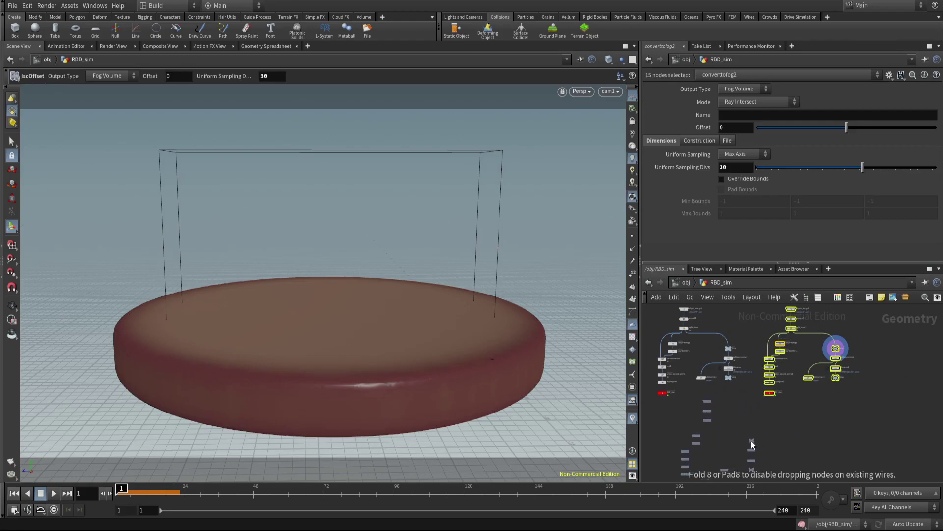
left_click(715, 422)
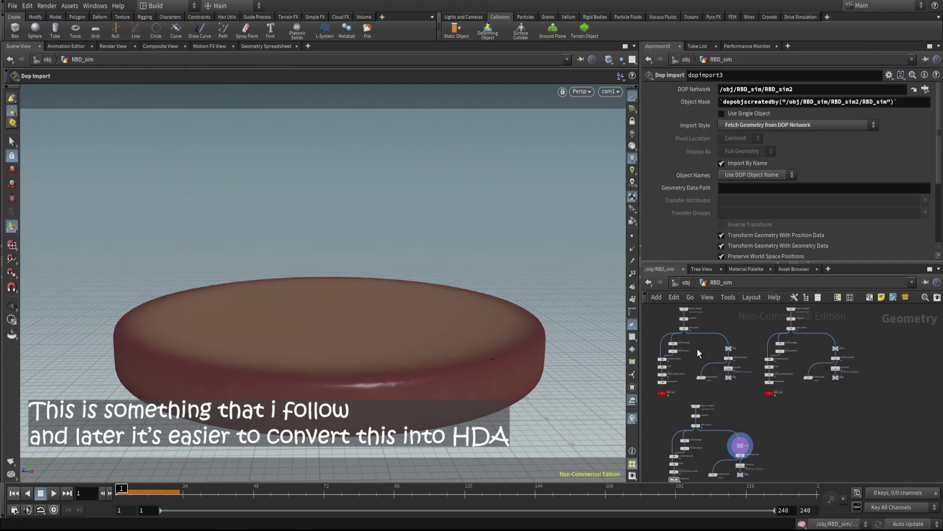
- At the object level, add a DOP Network near the RBD_sim object and delete it again
left_click(686, 282)
key("Tab")
type("dop")
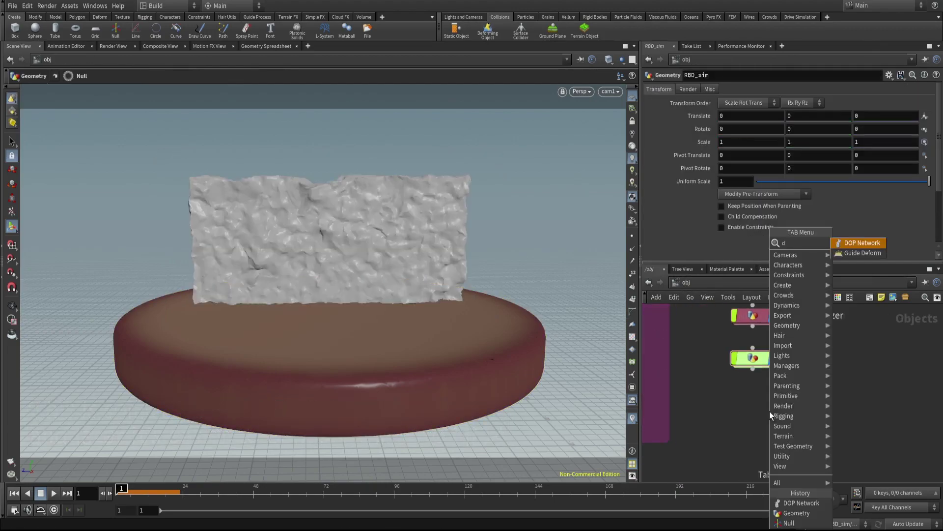
key("Return")
left_click(770, 411)
left_click_drag(770, 411, 811, 423)
scroll(756, 434, "down", 4)
scroll(738, 412, "up", 3)
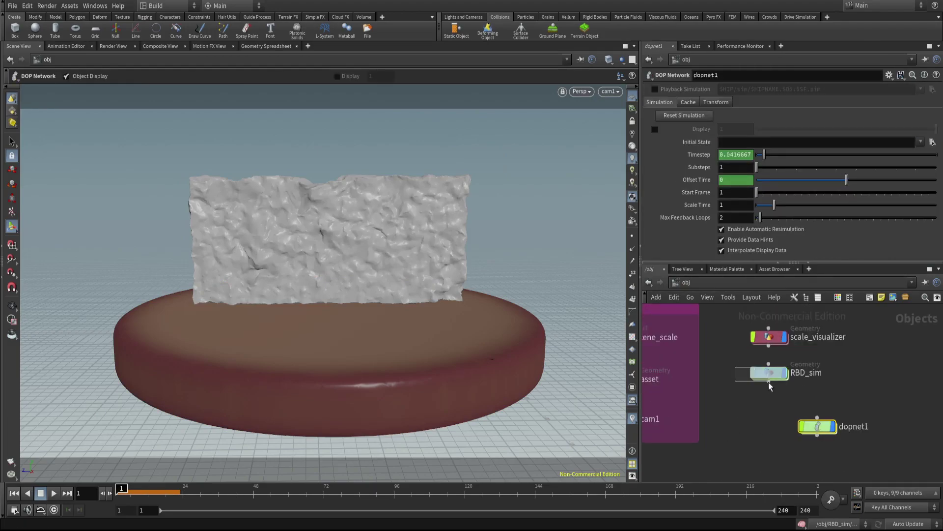
scroll(841, 378, "down", 3)
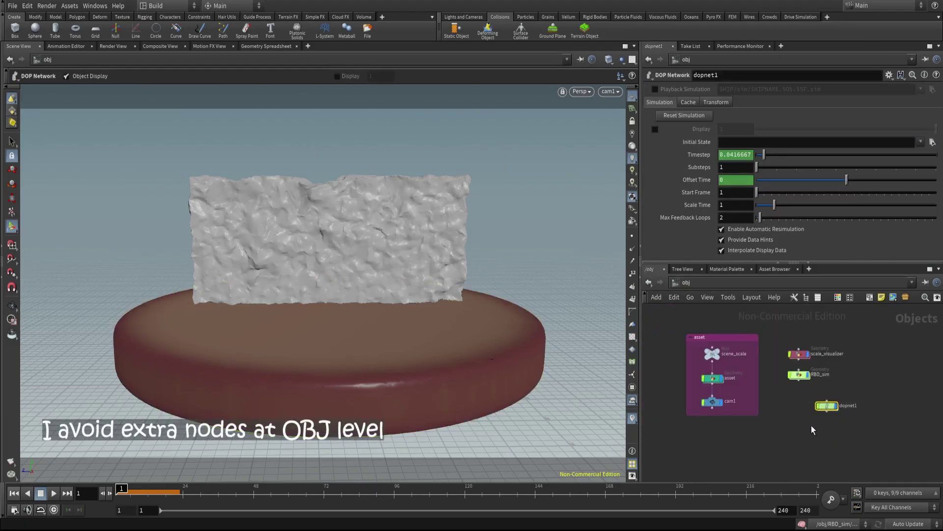
key("Delete")
scroll(812, 425, "up", 3)
- Inside RBD_sim, duplicate the node setup several more times and arrange the copies in two columns
double_click(798, 352)
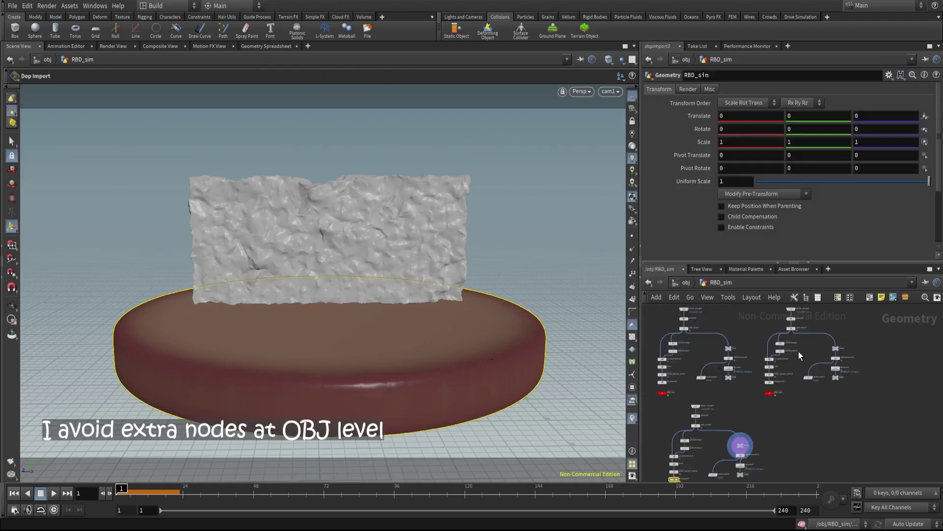
scroll(786, 363, "down", 2)
left_click_drag(719, 328, 745, 405)
left_click(806, 419)
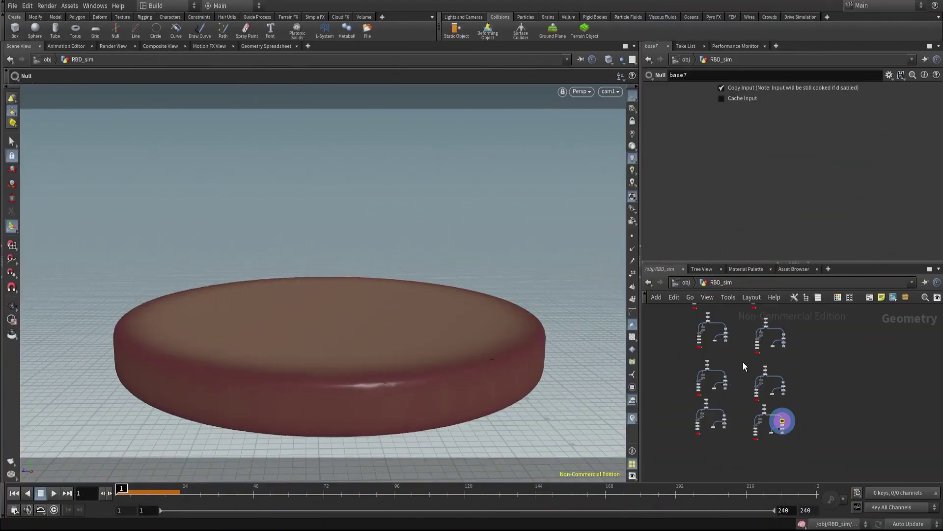
left_click_drag(779, 416, 808, 444)
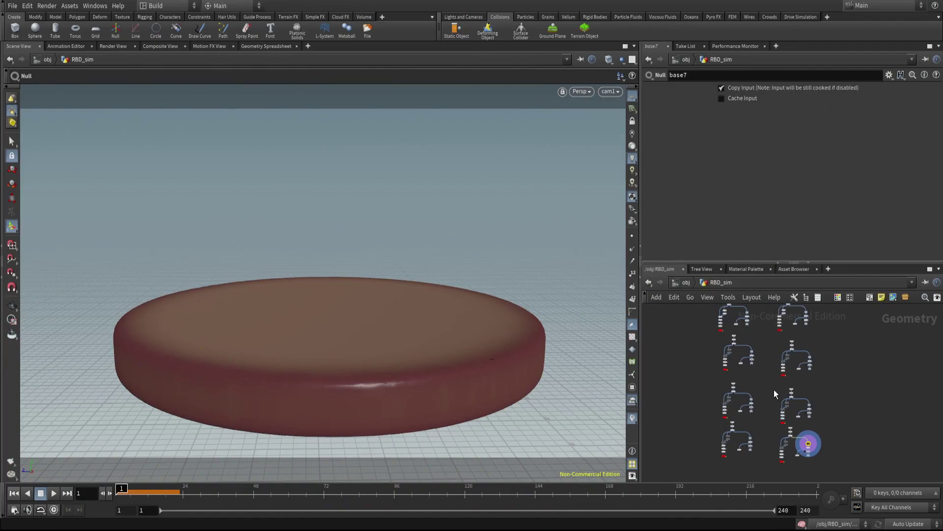
- Add a Null below the last setup copy and connect it to the output of VDB6
scroll(809, 434, "up", 8)
middle_click_drag(826, 441, 781, 366)
middle_click_drag(783, 456, 773, 418)
key("Tab")
type("nu")
left_click(855, 72)
left_click(790, 440)
left_click(734, 395)
left_click(796, 439)
- Rename the new Null as render and colour it red
double_click(807, 439)
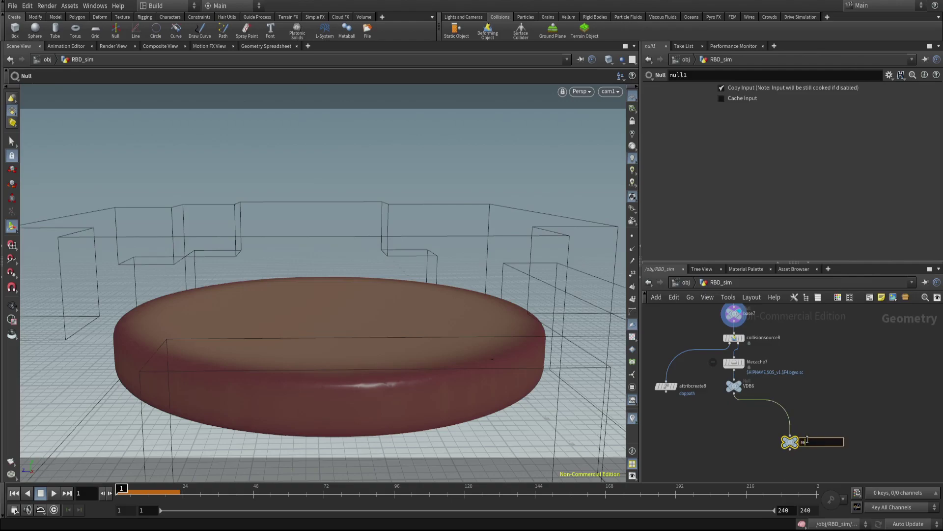
key("Return")
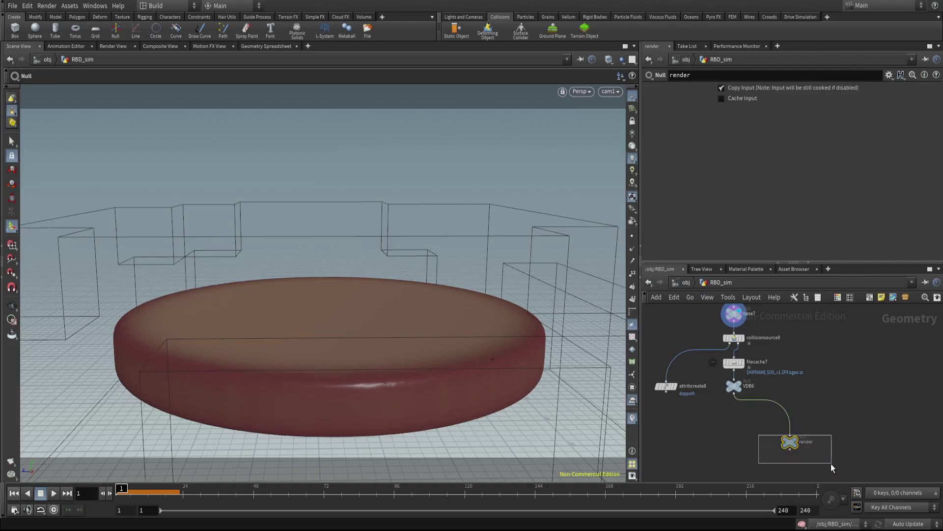
key("c")
left_click(902, 416)
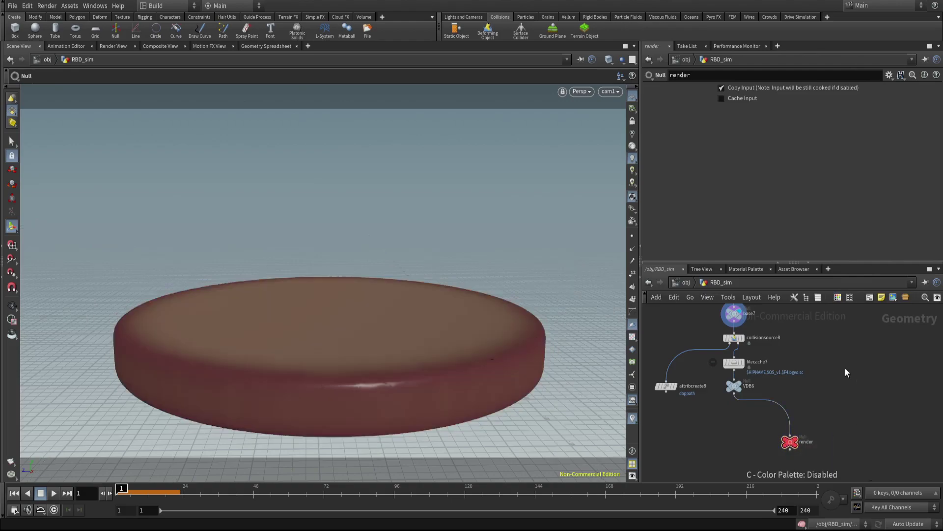
- Set the display flag on the render null
left_click(797, 444)
scroll(821, 413, "down", 5)
scroll(759, 369, "up", 7)
middle_click_drag(764, 347, 743, 379)
left_click(785, 436)
- Insert a Merge node between VDB6 and the render null
scroll(808, 422, "down", 6)
middle_click_drag(830, 464, 727, 322)
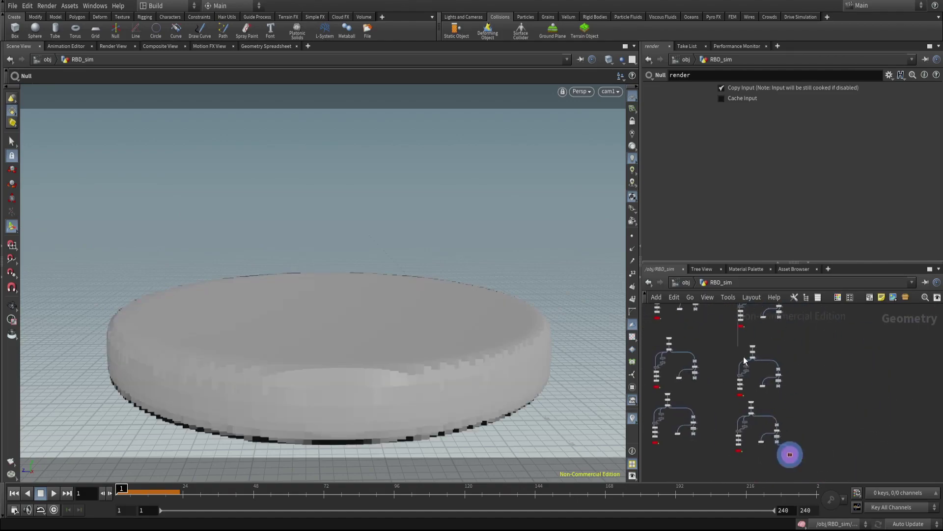
scroll(765, 385, "up", 3)
key("Tab")
type("mer")
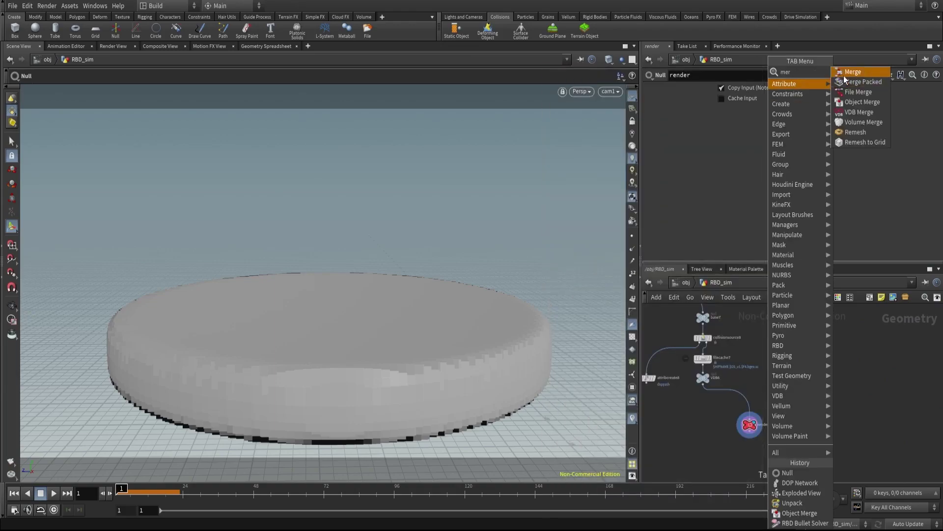
left_click(843, 73)
left_click(745, 399)
- Wire the base null of the first setup into the Merge node above render
scroll(740, 393, "down", 6)
middle_click_drag(708, 329, 737, 402)
scroll(737, 393, "up", 6)
middle_click_drag(914, 384, 752, 344)
left_click(782, 339)
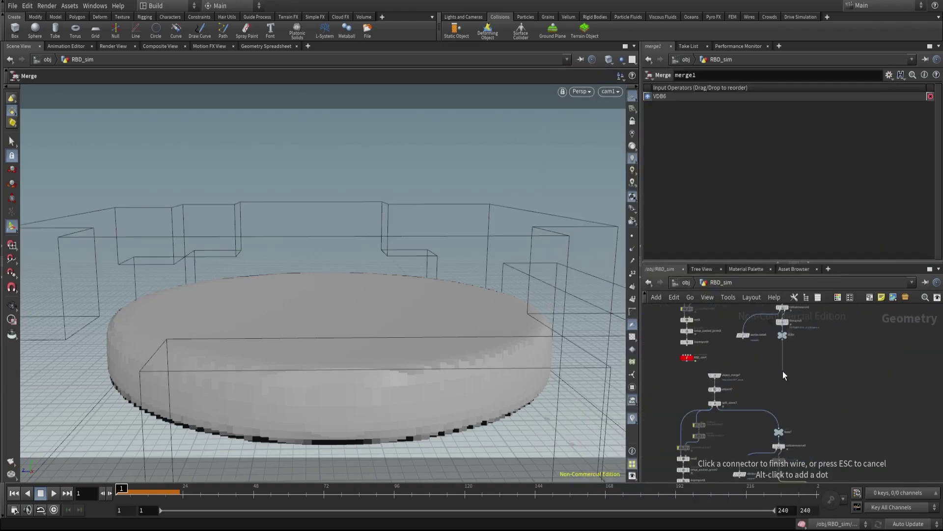
scroll(783, 374, "down", 3)
scroll(796, 439, "up", 6)
left_click(800, 393)
- Trace the long wire from the first setup's base null to the Merge node across the copied setups
scroll(799, 399, "up", 2)
scroll(797, 404, "down", 4)
scroll(797, 403, "down", 5)
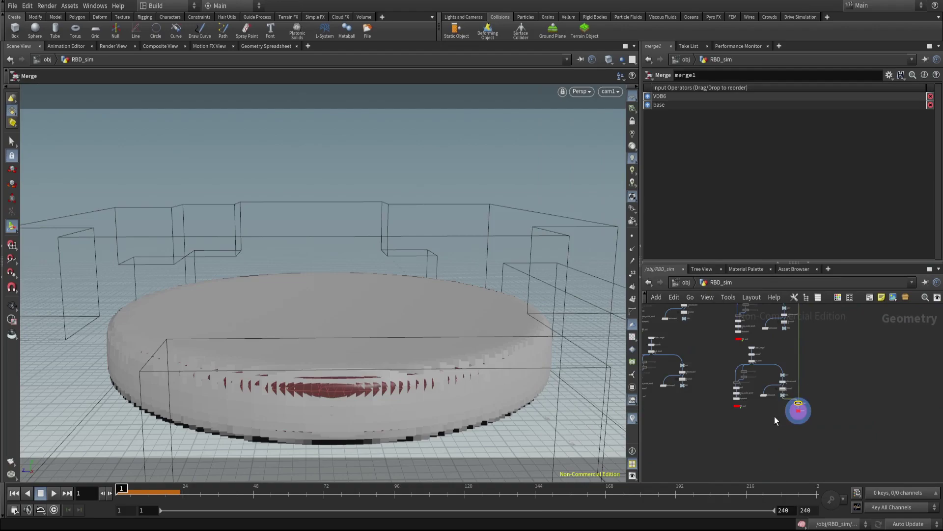
middle_click_drag(773, 417, 796, 459)
scroll(796, 459, "down", 4)
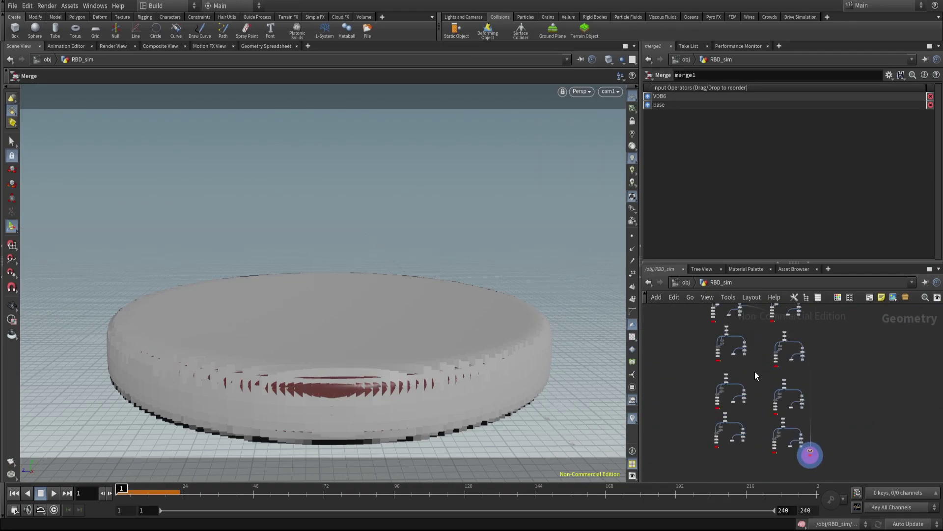
left_click_drag(803, 371, 823, 371)
middle_click_drag(759, 342, 776, 415)
scroll(761, 386, "up", 10)
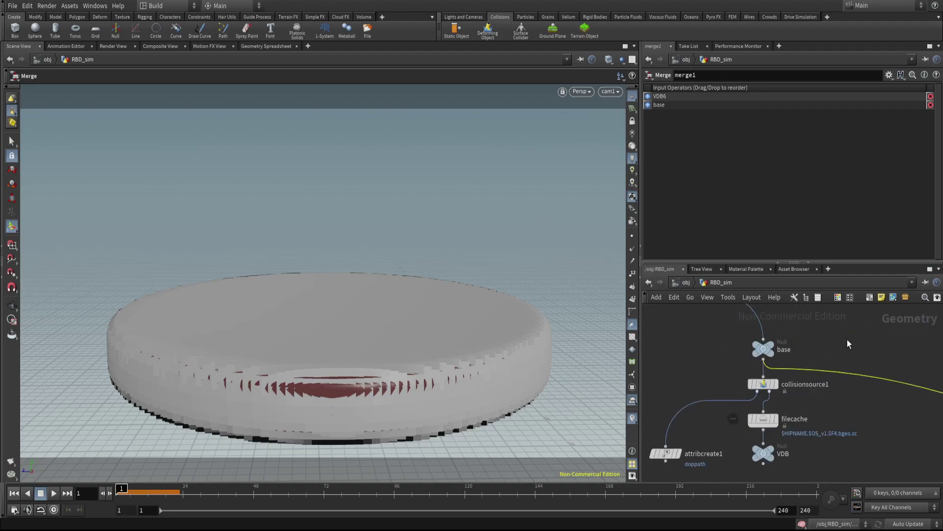
scroll(825, 358, "down", 6)
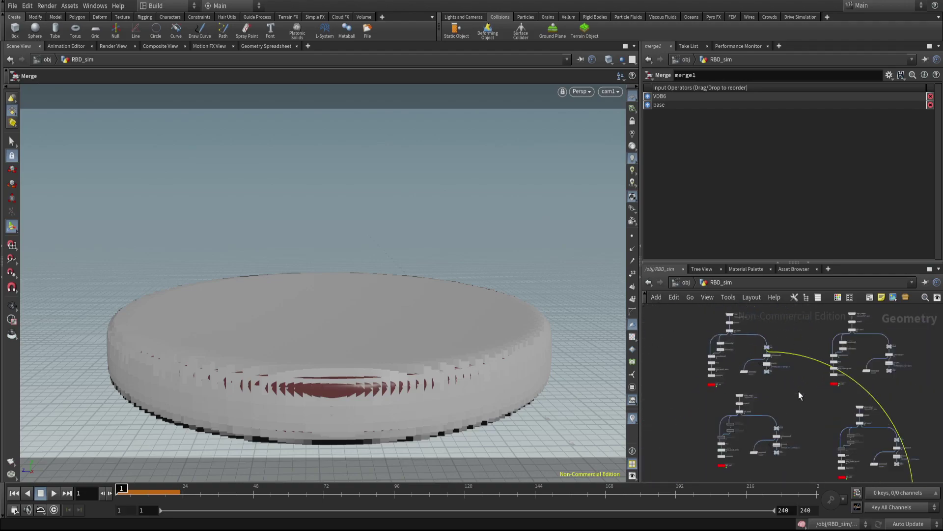
- Add an Object Merge node beside the first setup's base null and set its Object 1 to ../base
scroll(798, 392, "up", 6)
key("Tab")
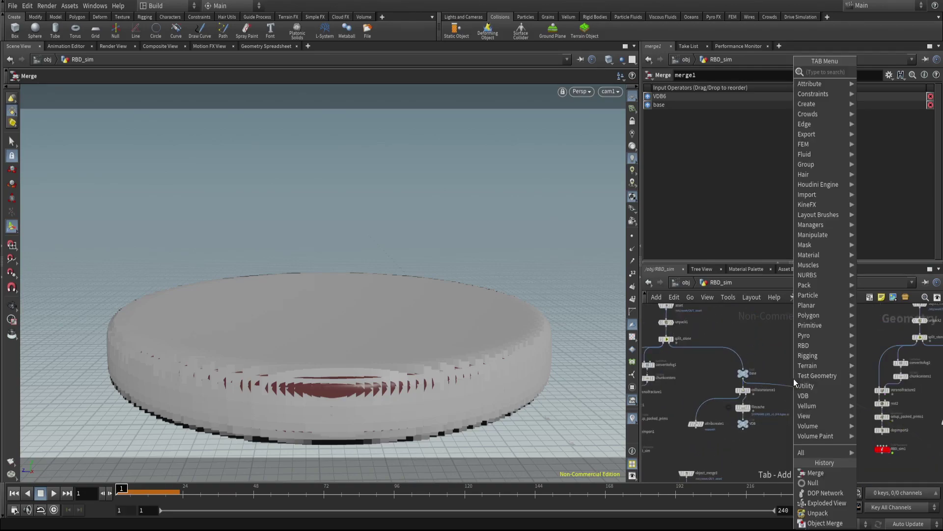
type("obj")
key("Return")
left_click(794, 378)
scroll(794, 378, "up", 2)
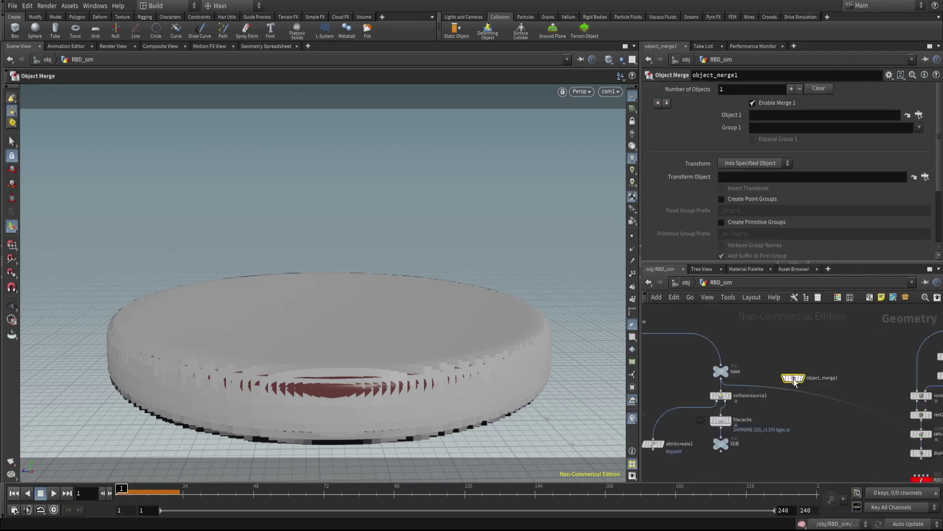
scroll(795, 382, "up", 3)
left_click_drag(799, 95, 794, 113)
- Rename the new Object Merge node as base_ref
double_click(831, 377)
type("base_reff")
key("Return")
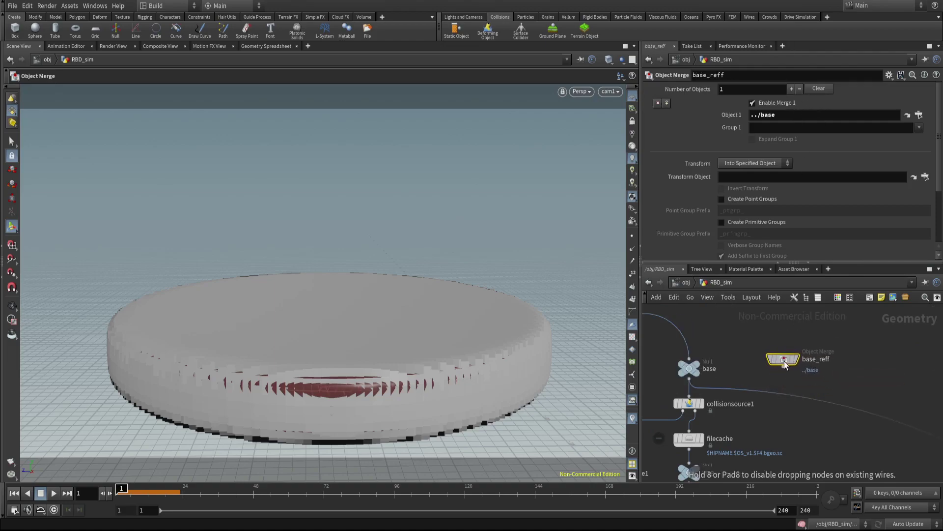
double_click(827, 378)
key("BackSpace")
key("Return")
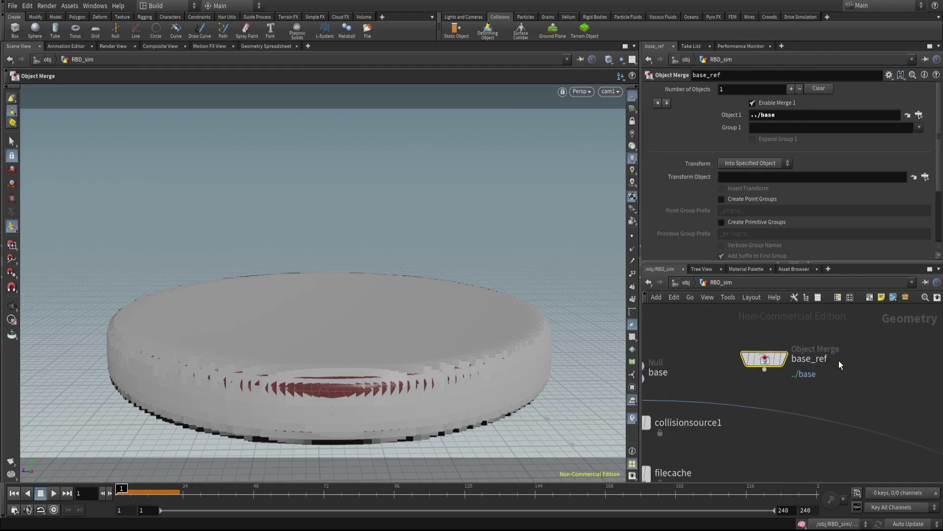
- Colour the first setup's base null and the base_ref node purple to mark them as related
scroll(838, 365, "down", 1)
left_click_drag(777, 361, 788, 368)
scroll(728, 385, "down", 4)
middle_click_drag(733, 383, 752, 386)
left_click_drag(676, 355, 820, 386)
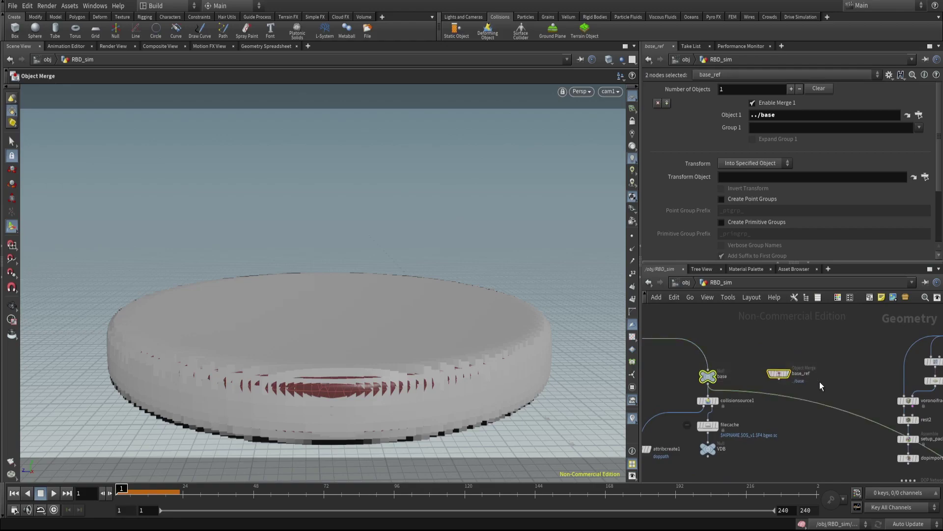
key("c")
left_click(934, 463)
left_click(888, 461)
left_click(787, 397)
- Move base_ref down beside the Merge node above render and wire it into that merge
scroll(765, 372, "down", 3)
middle_click_drag(759, 443, 736, 338)
scroll(722, 308, "down", 5)
left_click_drag(731, 323, 825, 435)
middle_click_drag(824, 436, 790, 325)
scroll(790, 324, "up", 3)
scroll(790, 324, "up", 3)
left_click_drag(785, 340, 762, 452)
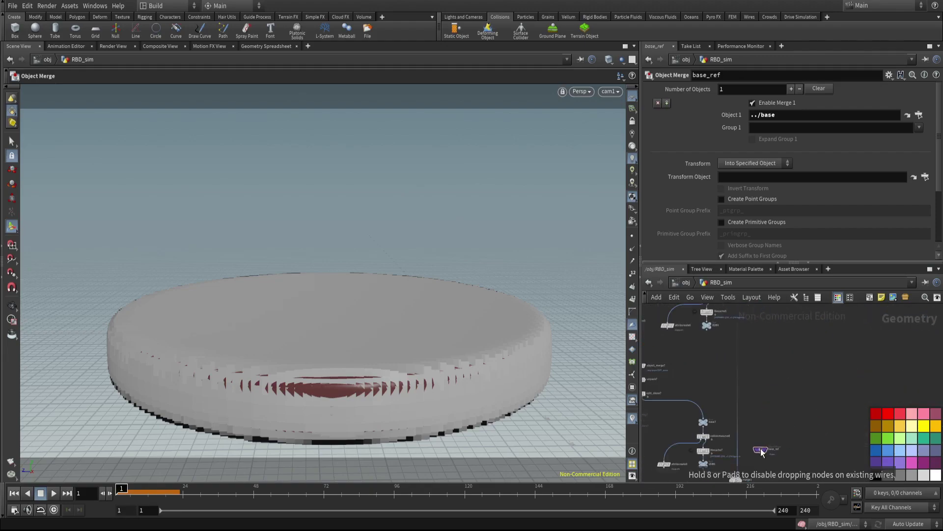
middle_click_drag(744, 464, 739, 366)
scroll(739, 366, "up", 4)
left_click_drag(726, 368, 773, 347)
left_click_drag(773, 342, 767, 376)
- Duplicate the base_ref node and place the copy beside another setup in the network
scroll(766, 375, "down", 6)
middle_click_drag(789, 409, 887, 385)
left_click_drag(861, 348, 712, 344, "alt")
scroll(712, 344, "up", 3)
middle_click_drag(712, 343, 708, 430)
scroll(738, 362, "down", 4)
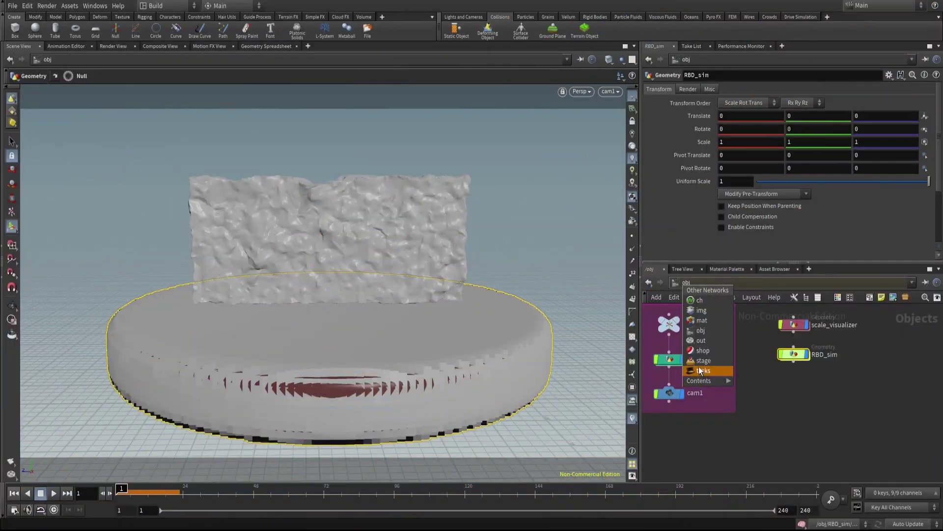
- Switch through the other networks, including stage and mat, and return to the obj network
left_click(715, 281)
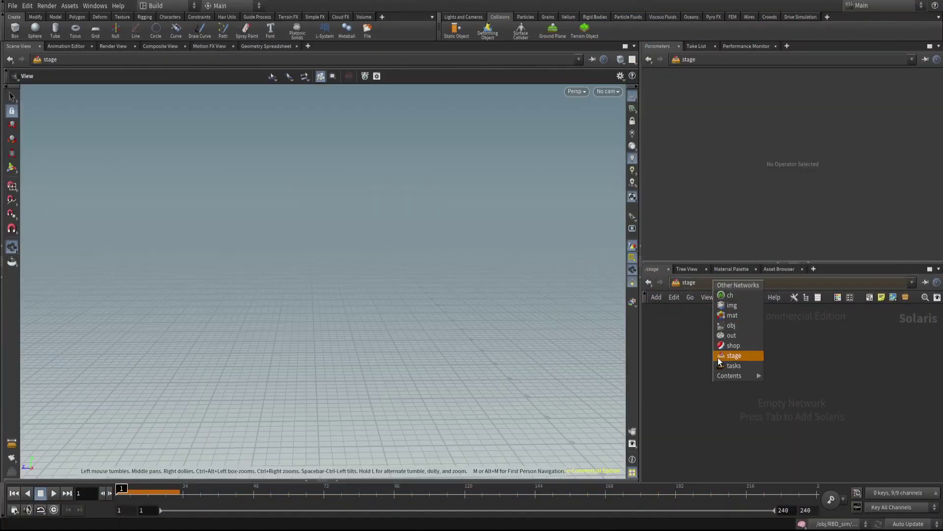
left_click(734, 371)
left_click(715, 284)
left_click(731, 321)
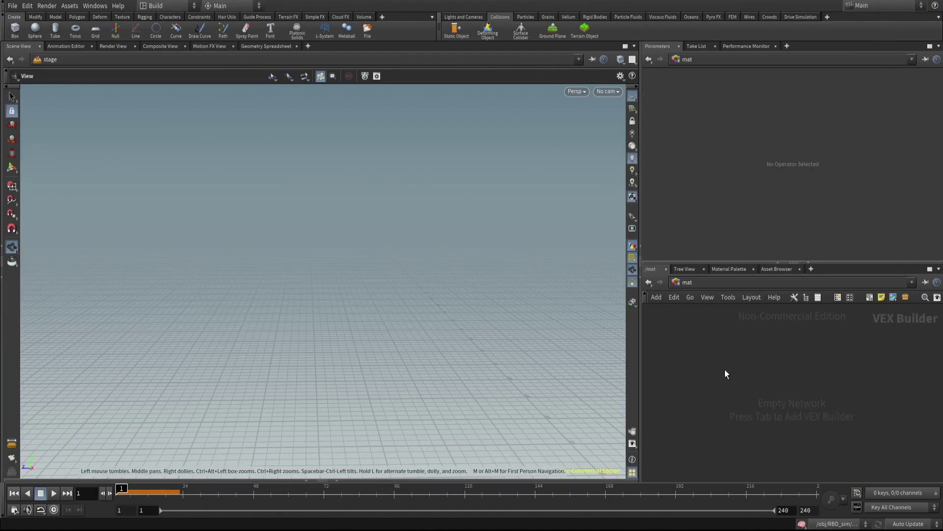
left_click(677, 283)
left_click(715, 330)
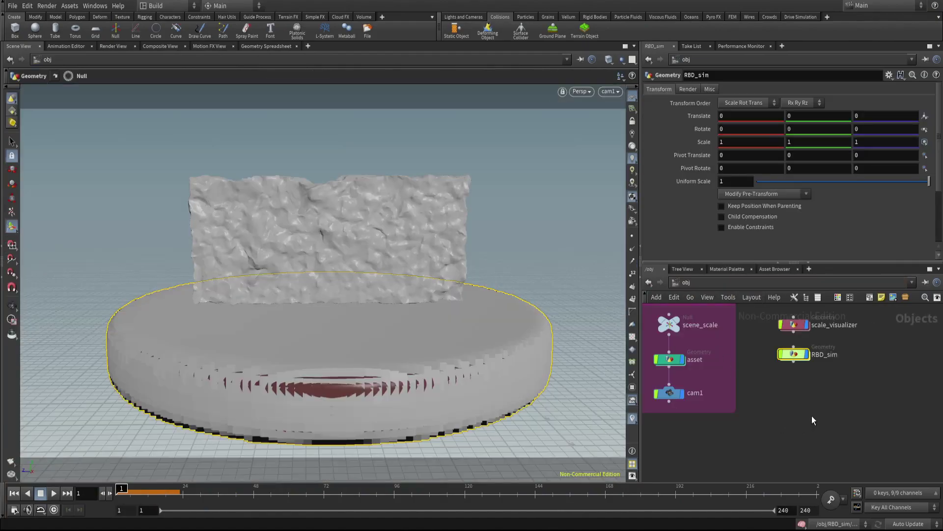
middle_click_drag(808, 420, 822, 421)
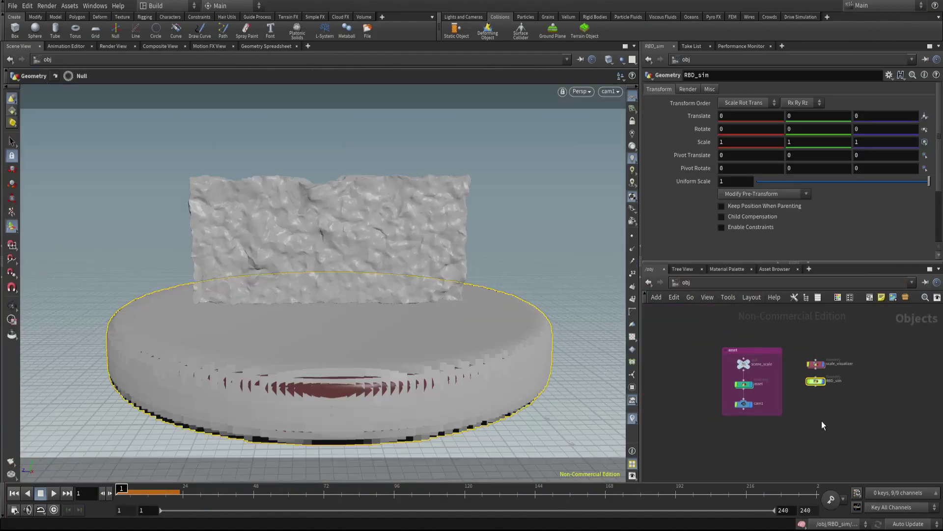
scroll(822, 421, "up", 2)
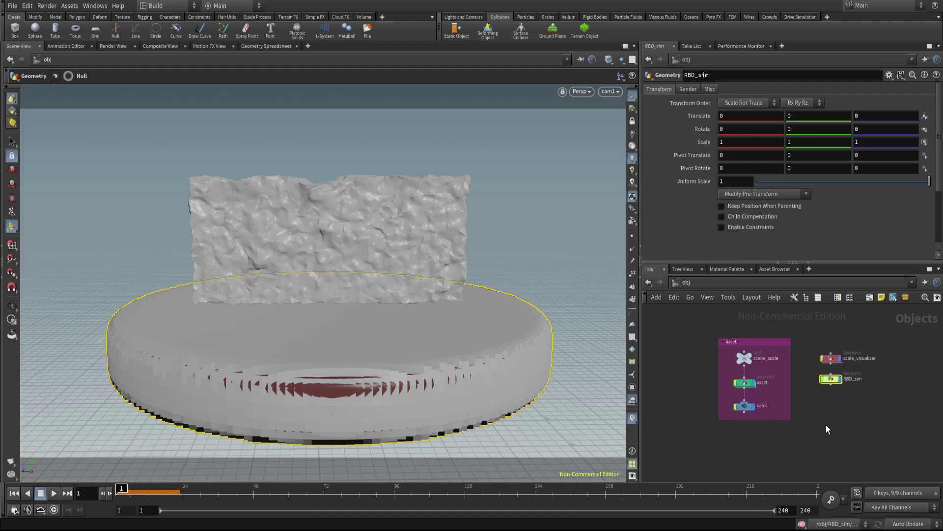
- Set quickmark 1 on the obj network and quickmark 2 inside RBD_sim
key("ctrl+1")
left_click(698, 284)
left_click(816, 323)
scroll(835, 380, "up", 2)
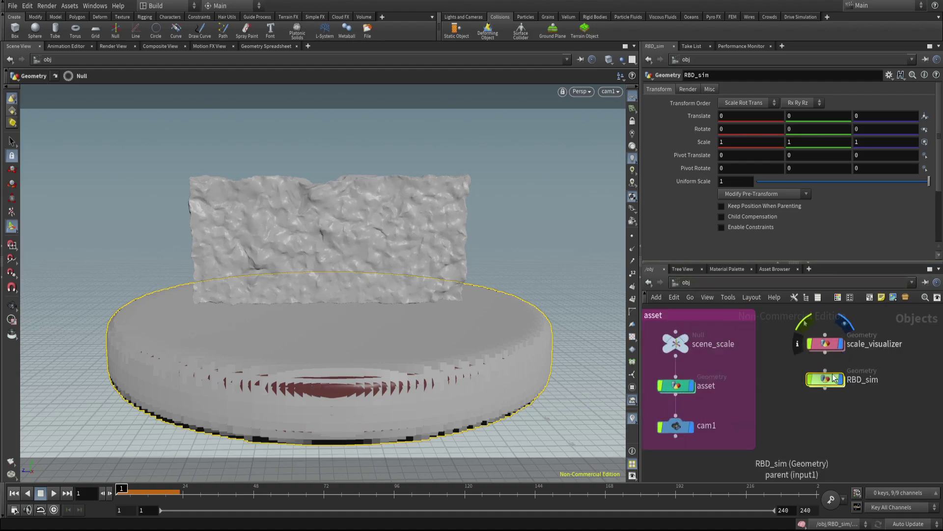
double_click(833, 379)
key("ctrl+2")
- Set quickmark 3 on the out network
left_click(686, 282)
left_click(692, 283)
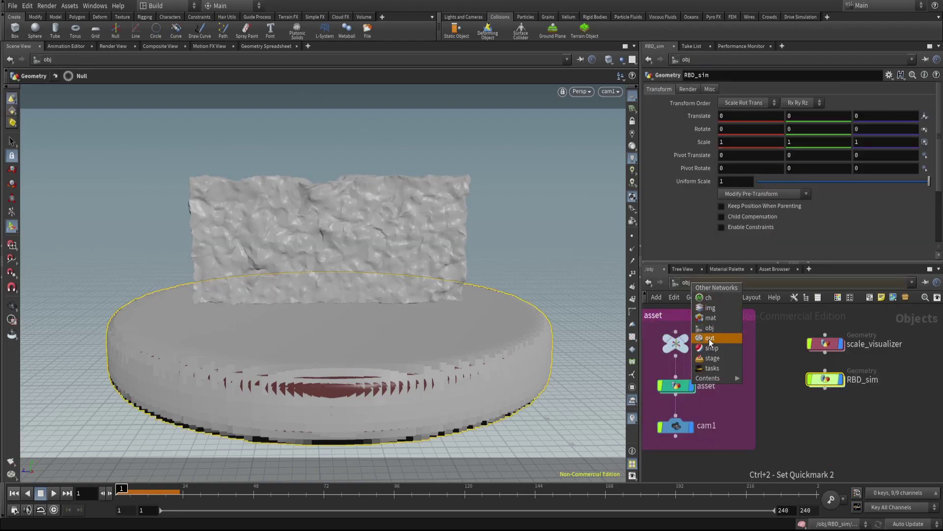
left_click(709, 340)
key("ctrl+3")
- Set quickmark 4 on the stage network and quickmark 5 on the tasks network
left_click(701, 282)
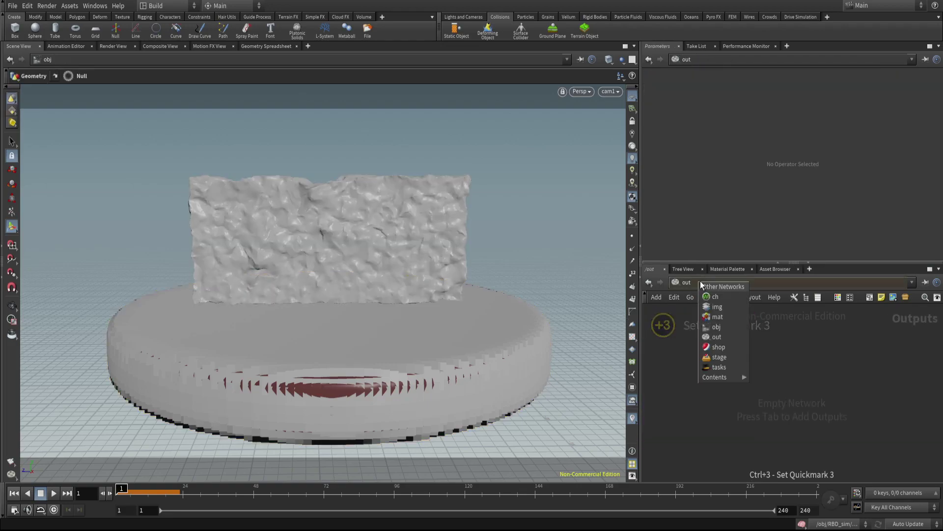
left_click(720, 357)
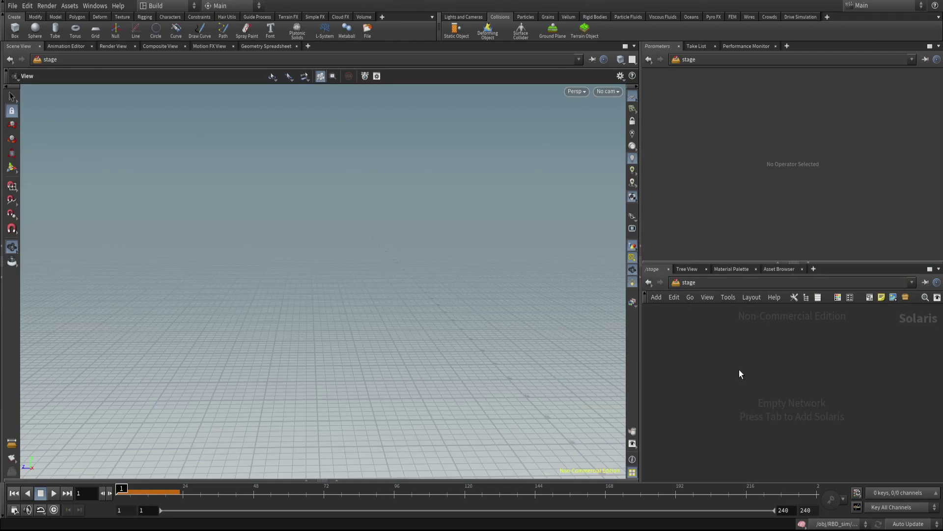
key("ctrl+4")
left_click(692, 283)
left_click(714, 369)
key("ctrl+5")
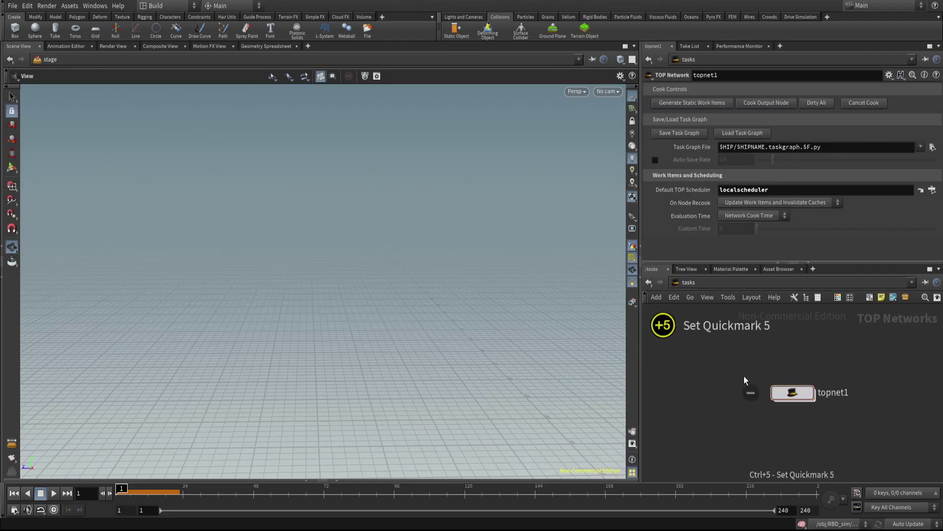
- Jump through quickmarks 1 to 5 in sequence to check each bookmarked network
key("1")
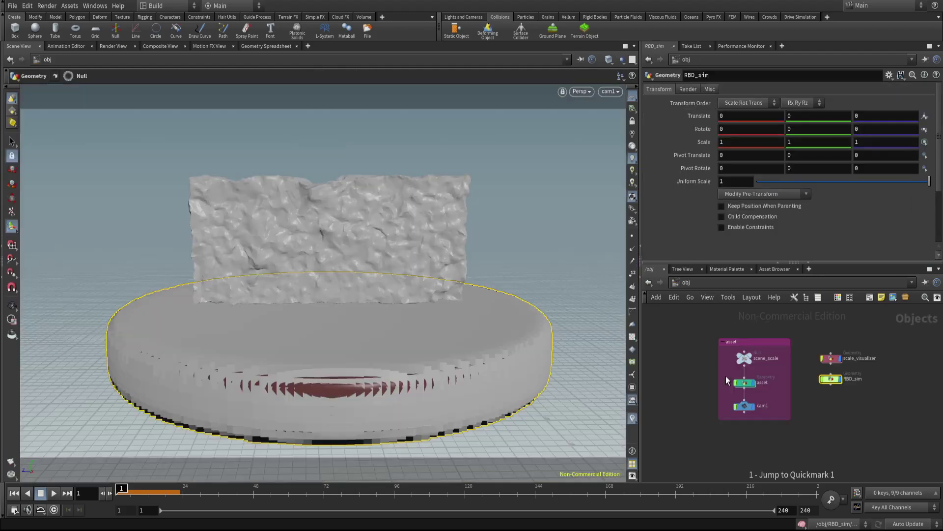
scroll(787, 376, "up", 3)
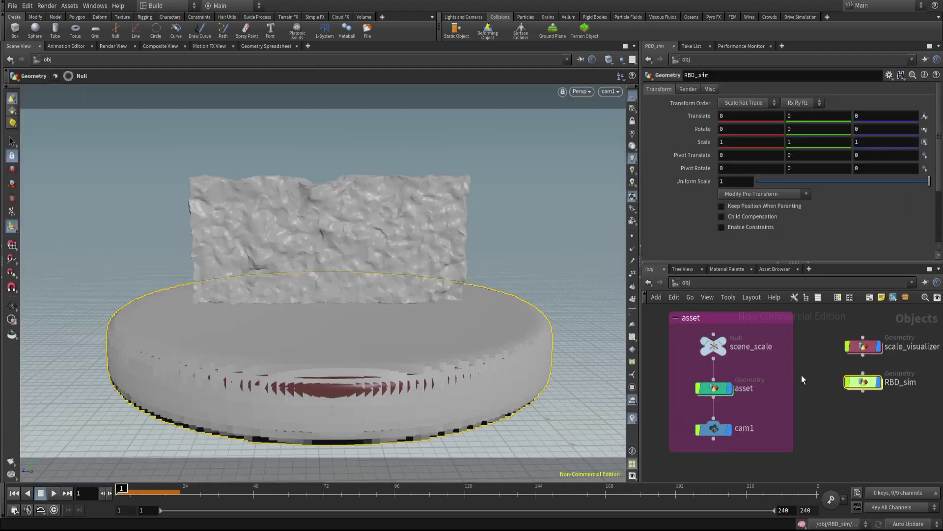
key("2")
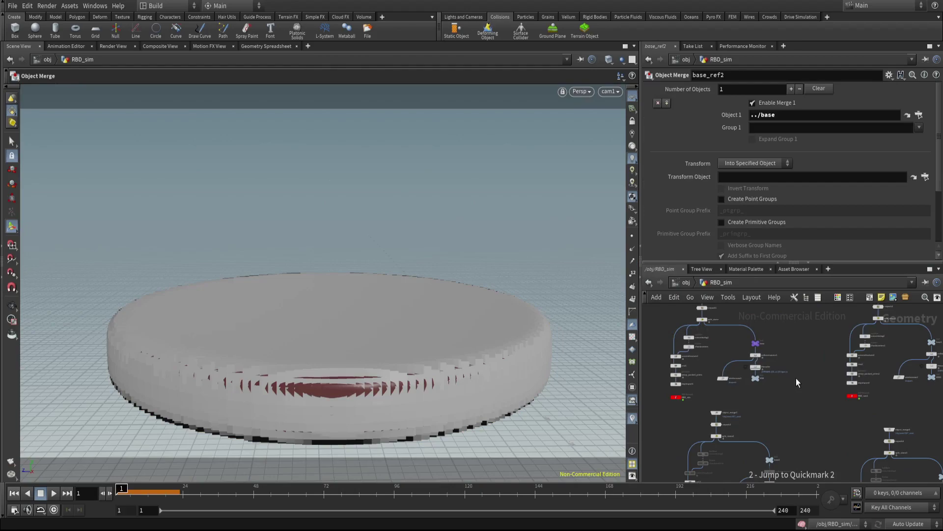
key("3")
key("4")
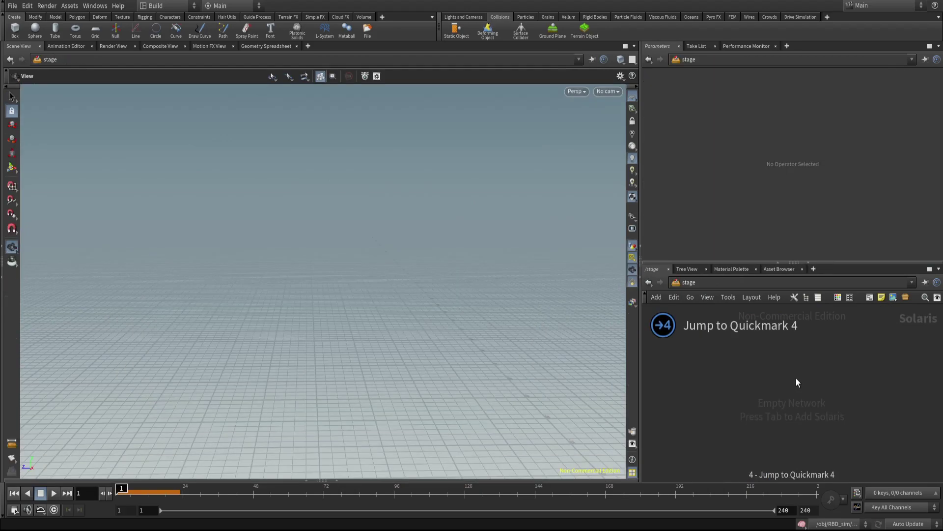
key("5")
- Return to the RBD_sim network through obj and display its asset Object Merge node
left_click(685, 282)
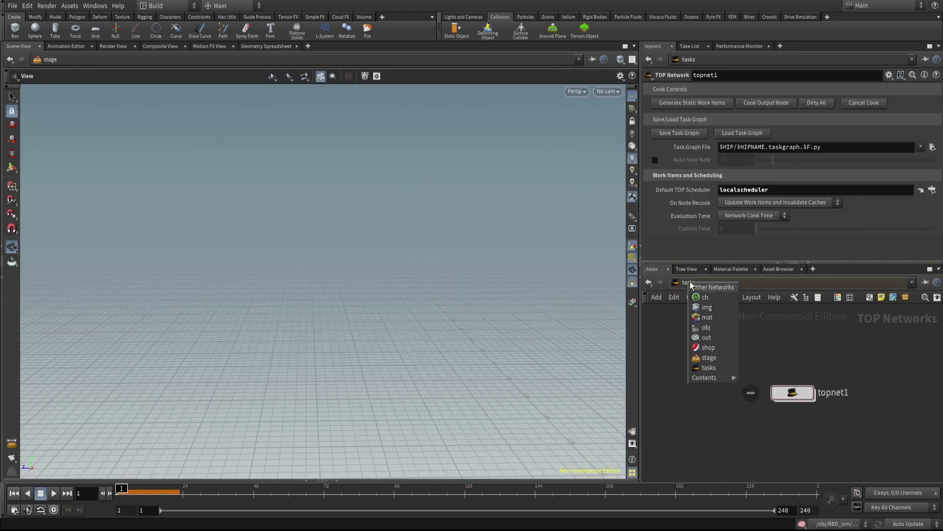
left_click(698, 327)
double_click(862, 381)
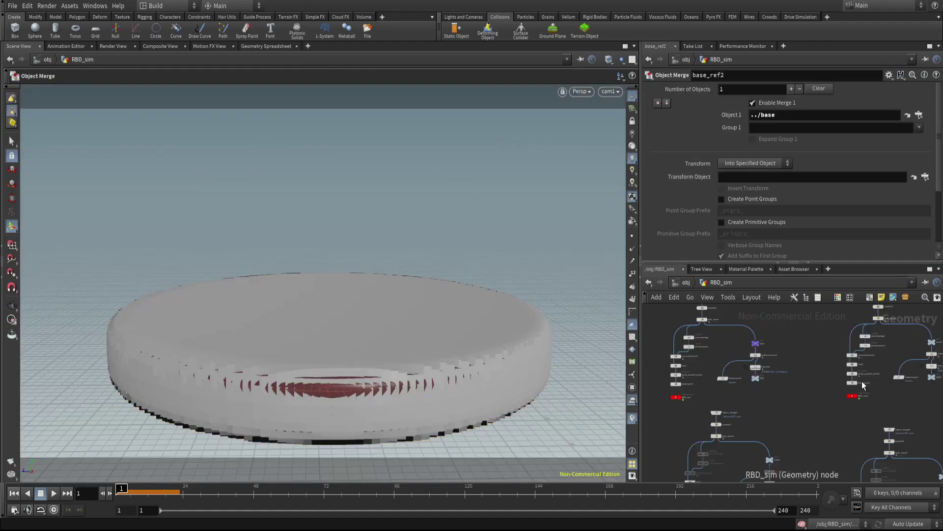
scroll(821, 362, "up", 6)
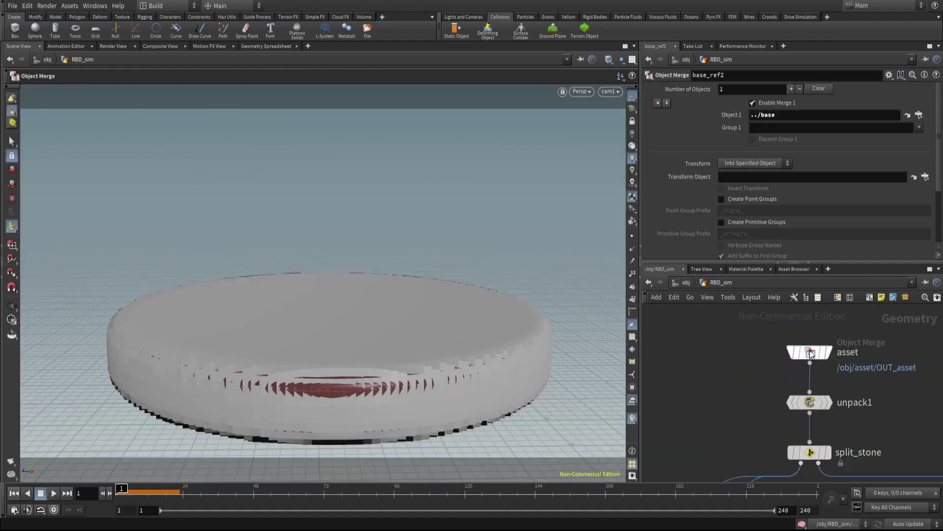
left_click(817, 353)
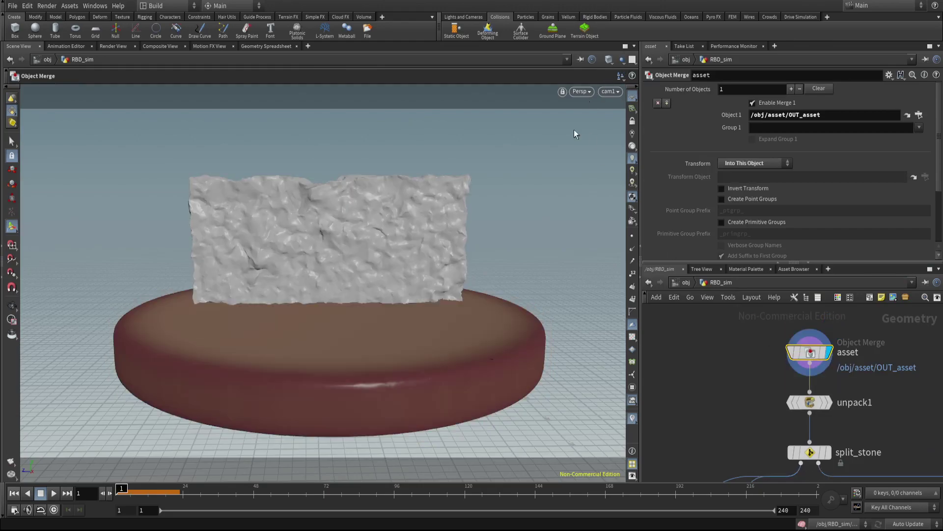
- Display split_stone and select the primitives in the upper-left part of the stone
middle_click_drag(868, 423, 870, 338)
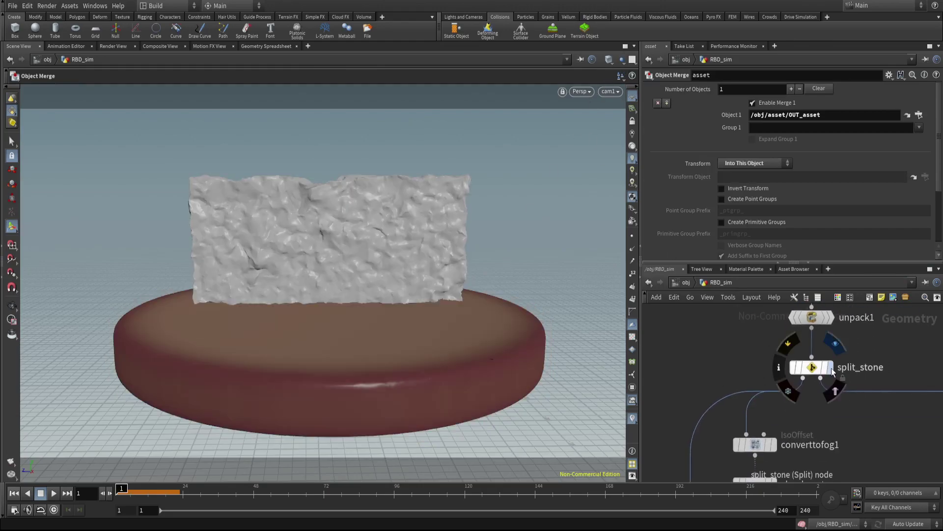
left_click(831, 368)
key("space+g")
left_click_drag(306, 271, 293, 253, "alt")
left_click(11, 141)
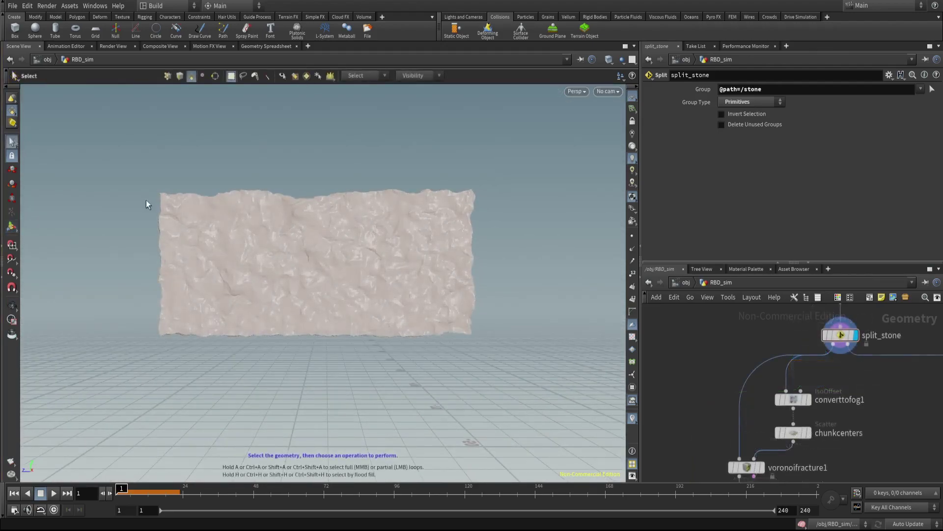
left_click_drag(97, 143, 249, 276)
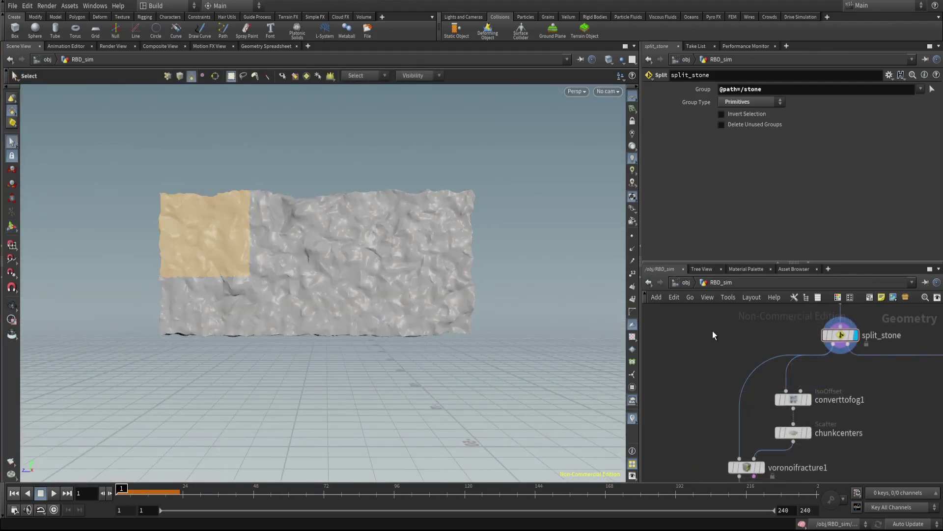
- Add a Group Create node, wire it to split_stone's first output and display it
key("Tab")
type("grou")
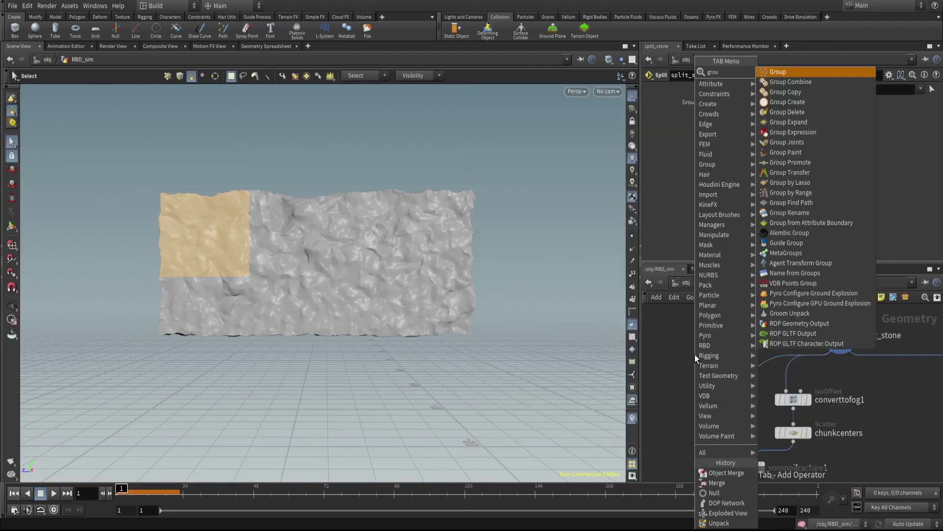
key("Return")
left_click(695, 354)
left_click_drag(687, 346, 834, 344)
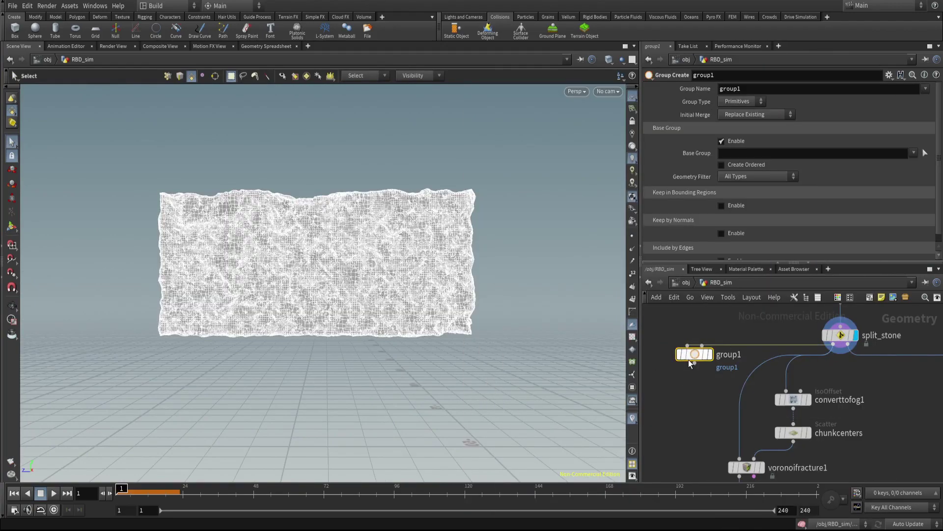
left_click(716, 356)
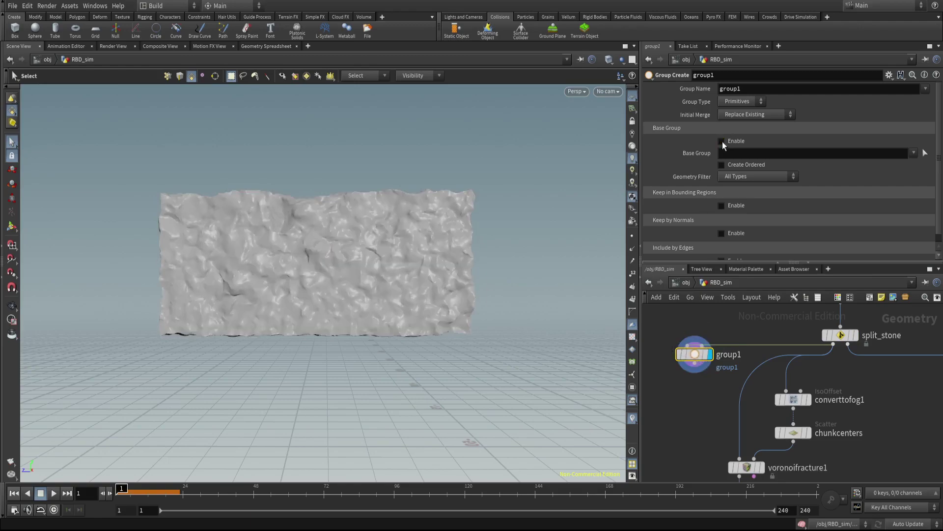
- Disable group1's Base Group and enable Keep in Bounding Regions with the Bounding Box type
left_click(722, 168)
left_click(11, 227)
right_click_drag(379, 316, 320, 256, "alt")
left_click_drag(320, 255, 322, 287, "alt")
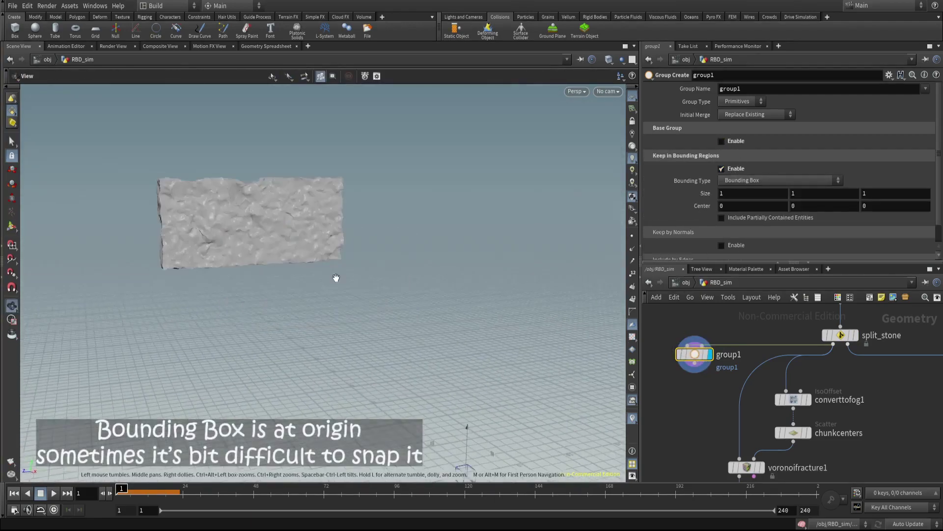
- Try to move group1's bounding box in the viewport from the origin onto the stone's upper-left corner
left_click_drag(491, 464, 135, 142)
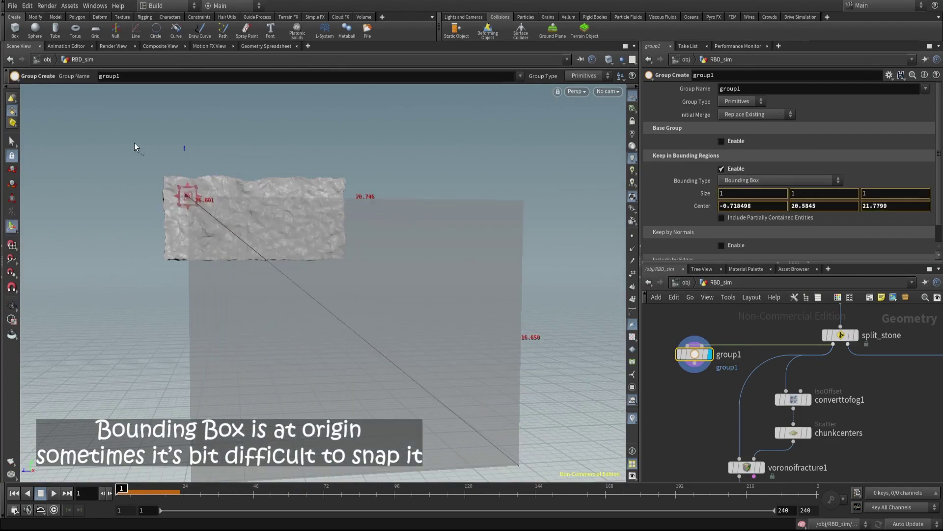
key("Escape")
left_click_drag(158, 211, 232, 248)
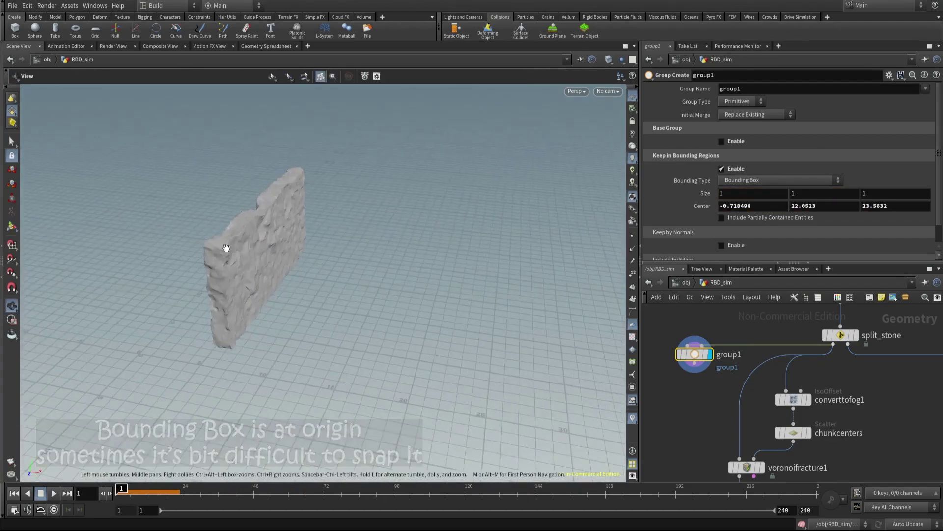
scroll(231, 247, "down", 2)
key("Return")
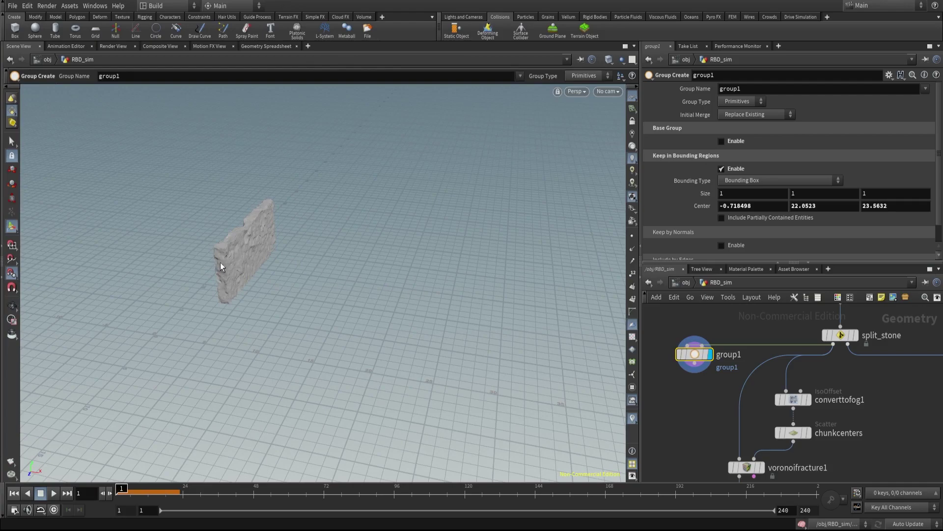
- Display split_stone, select a single point near the stone's upper-left corner and start the Move tool on it to add an Edit node
left_click_drag(224, 262, 143, 254, "alt")
right_click_drag(143, 255, 365, 198, "alt")
left_click_drag(365, 199, 332, 192, "alt")
middle_click_drag(790, 329, 762, 332)
scroll(847, 355, "up", 2)
left_click(831, 354)
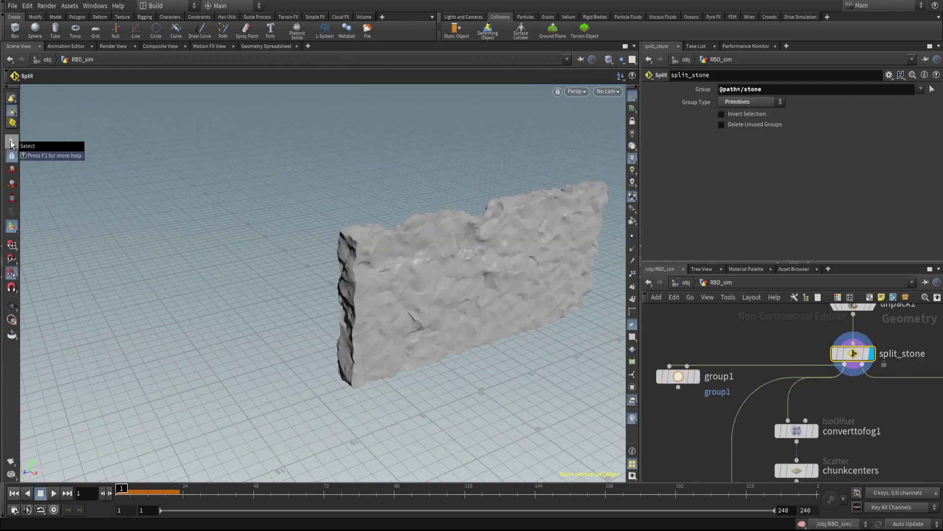
left_click(11, 143)
left_click(168, 81)
left_click_drag(238, 242, 299, 202, "alt")
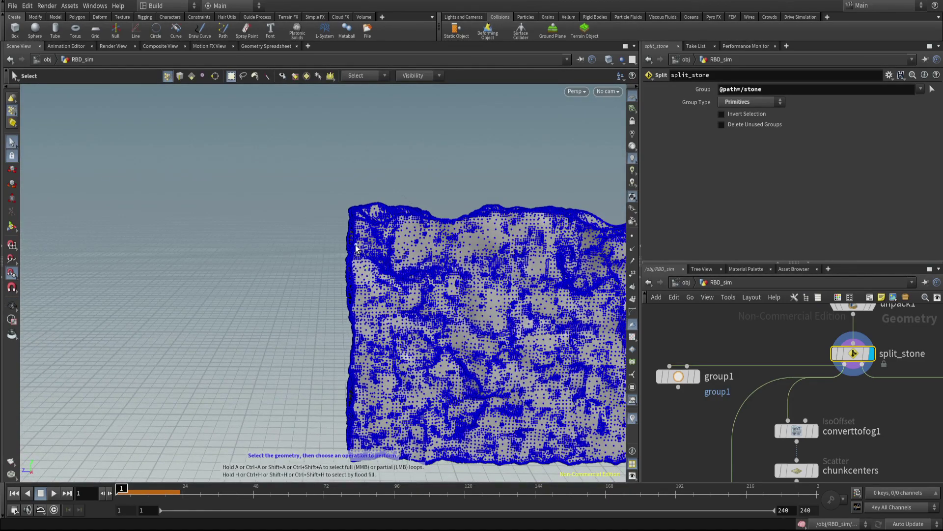
key("t")
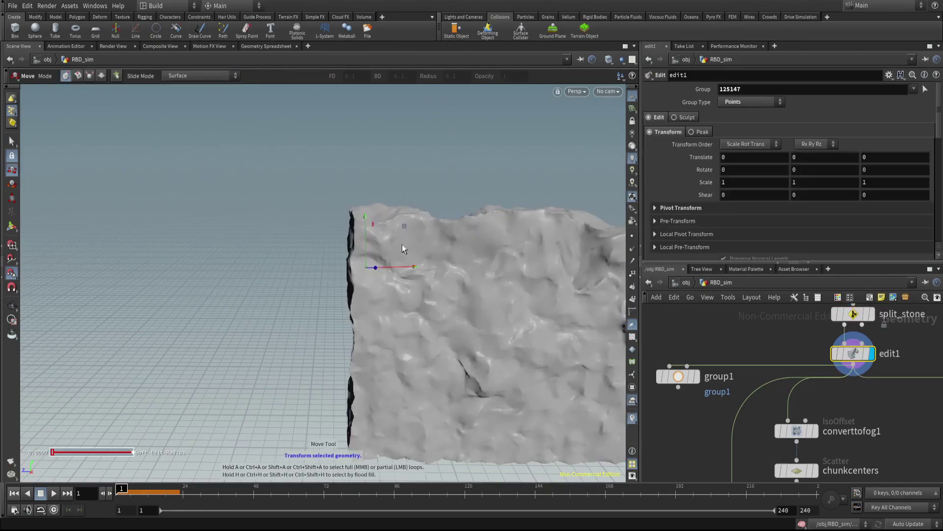
- Copy the Pivot Translate parameter from edit1's Pivot Transform section, and delete the edit1 node
left_click(693, 208)
scroll(700, 202, "down", 1)
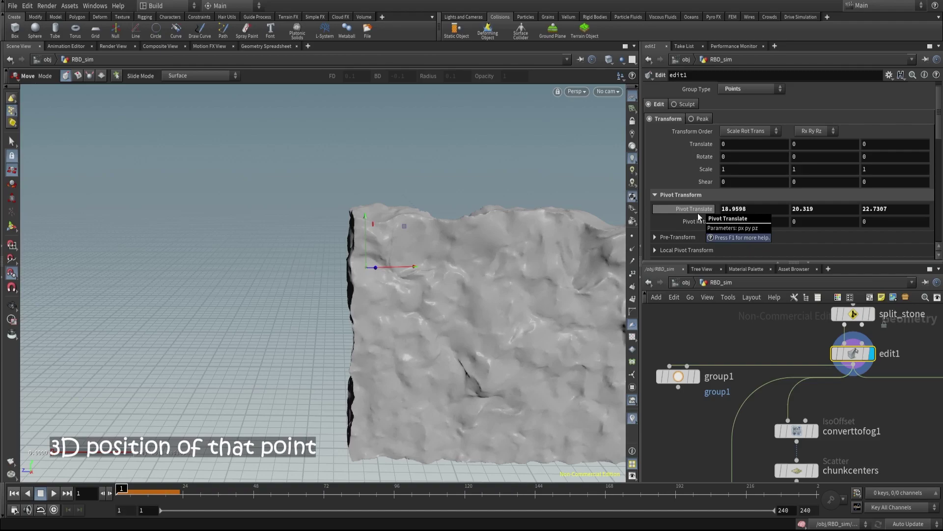
right_click(698, 216)
left_click(720, 275)
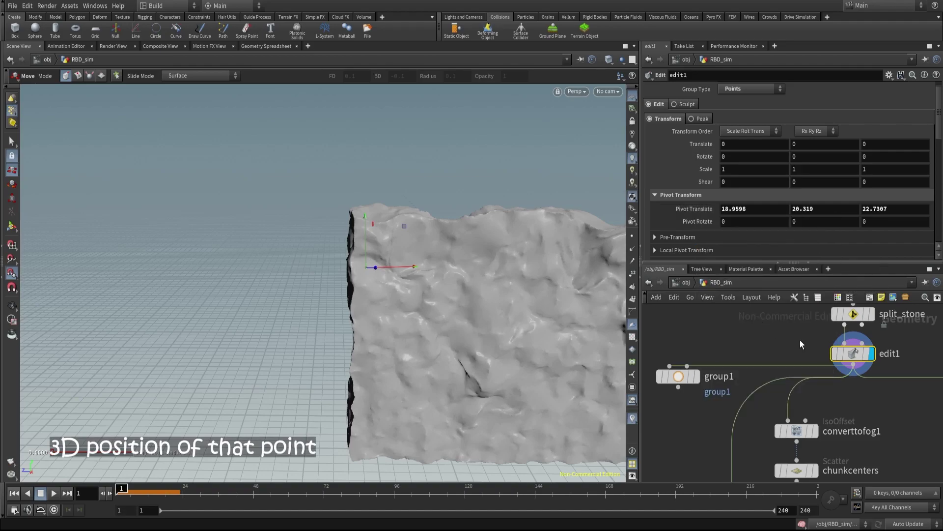
key("Delete")
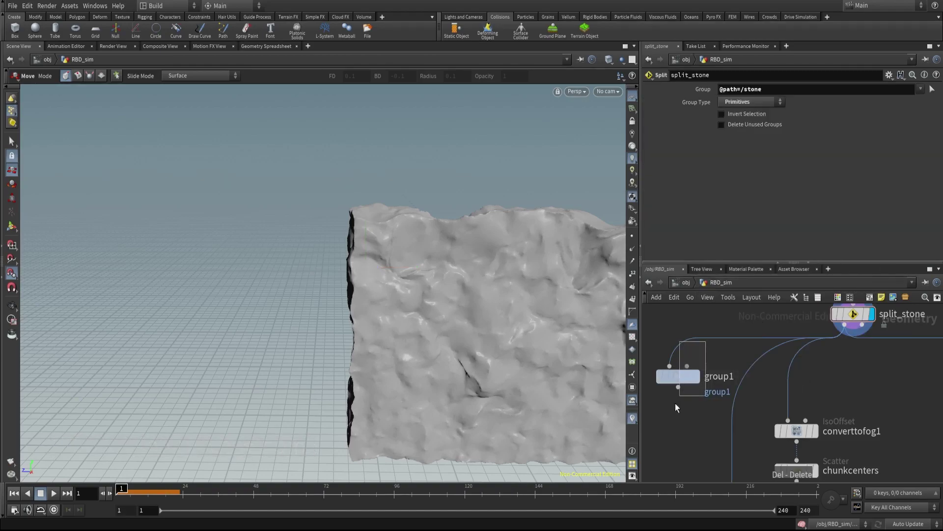
- Paste the copied position 18.9598, 20.319, 22.7307 into the Center of group1's bounding box and display group1
left_click(678, 376)
right_click(698, 205)
left_click(710, 278)
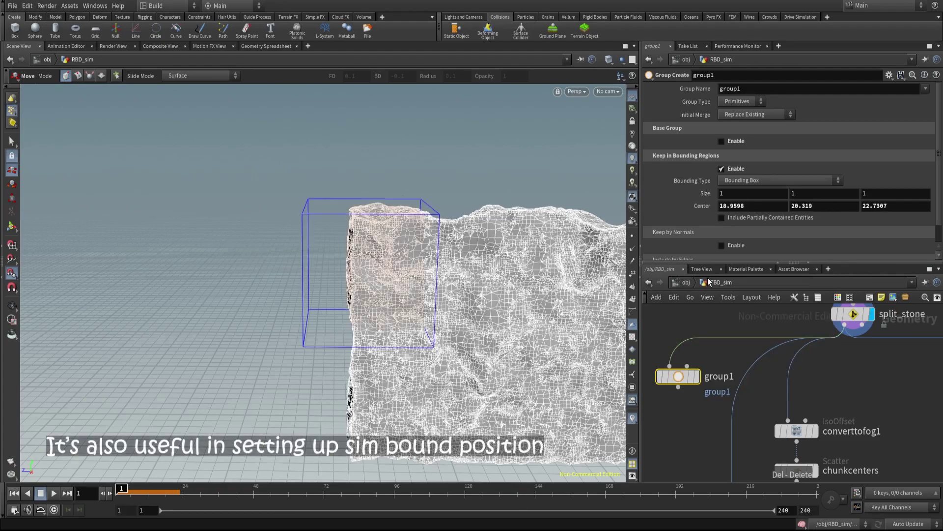
left_click(697, 376)
left_click_drag(389, 239, 343, 236)
key("t")
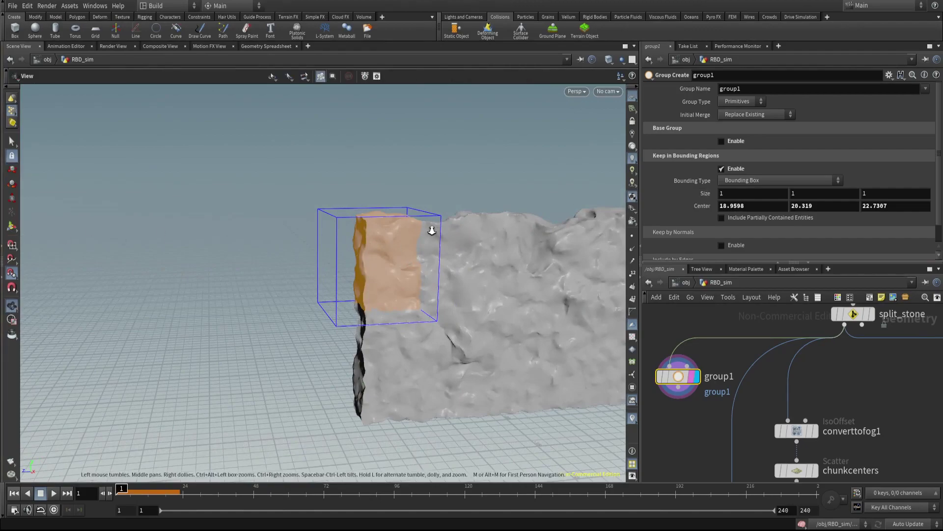
right_click_drag(432, 228, 349, 227, "alt")
middle_click_drag(459, 204, 304, 193, "alt")
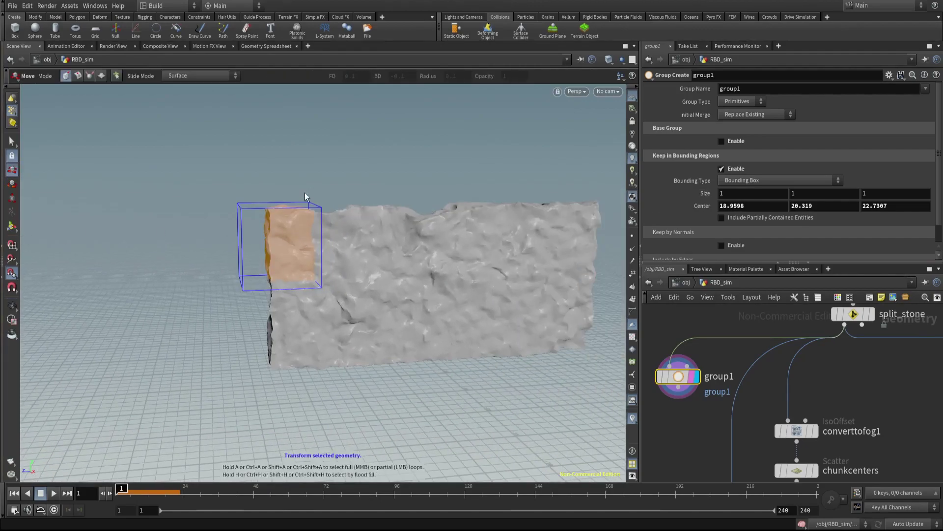